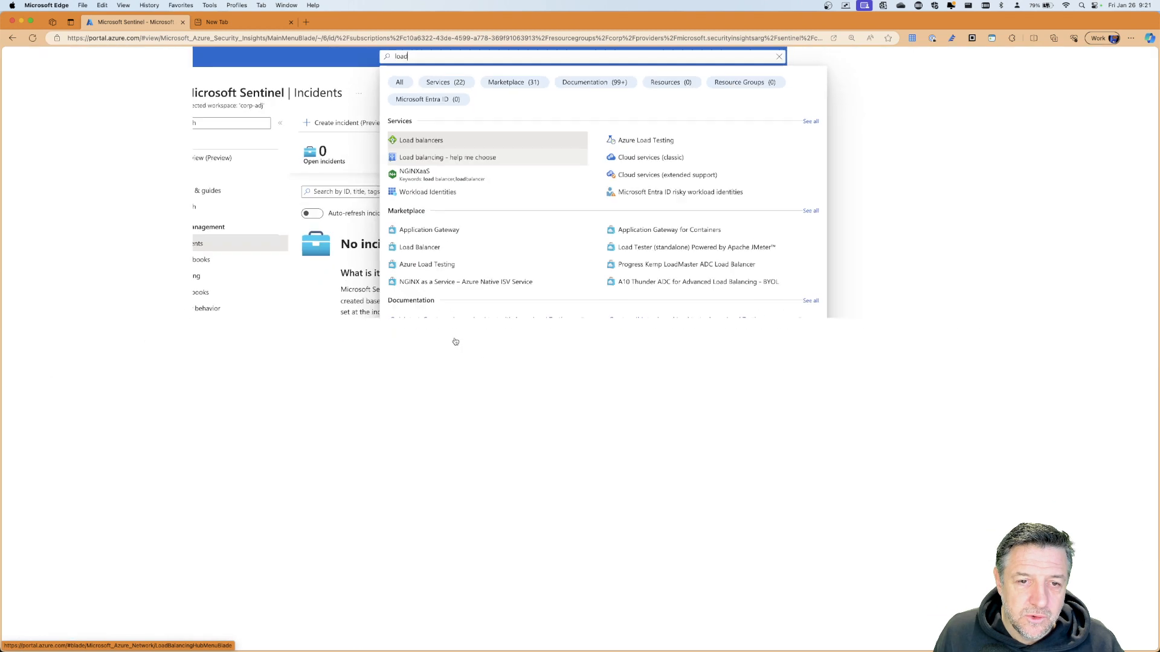
Step: Open the Load balancing help-me-choose page and view its Service comparison of the four services
click(445, 155)
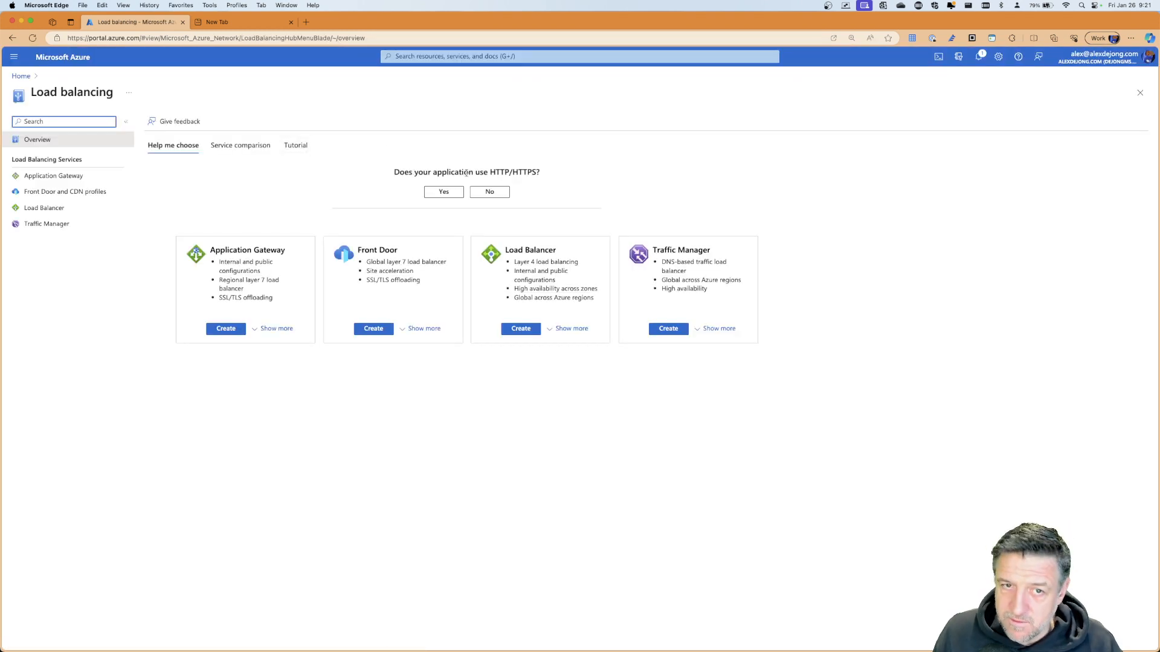
click(257, 146)
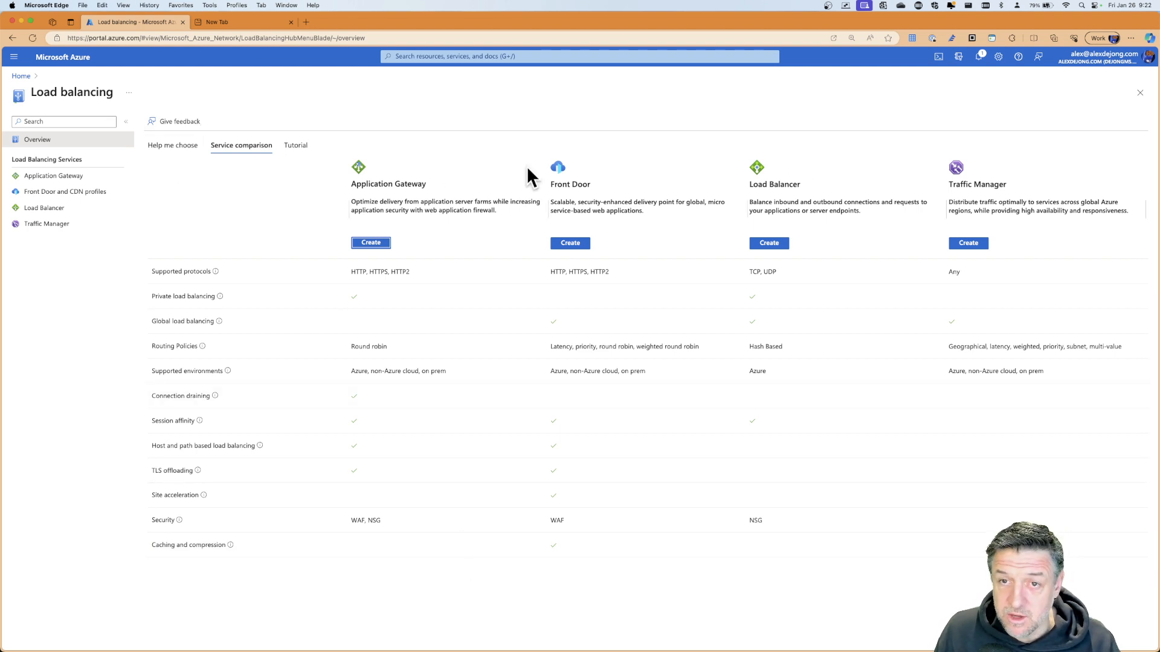
Step: Glance at the Tutorial tab, then go back to Help me choose and highlight the HTTP/HTTPS question
click(296, 146)
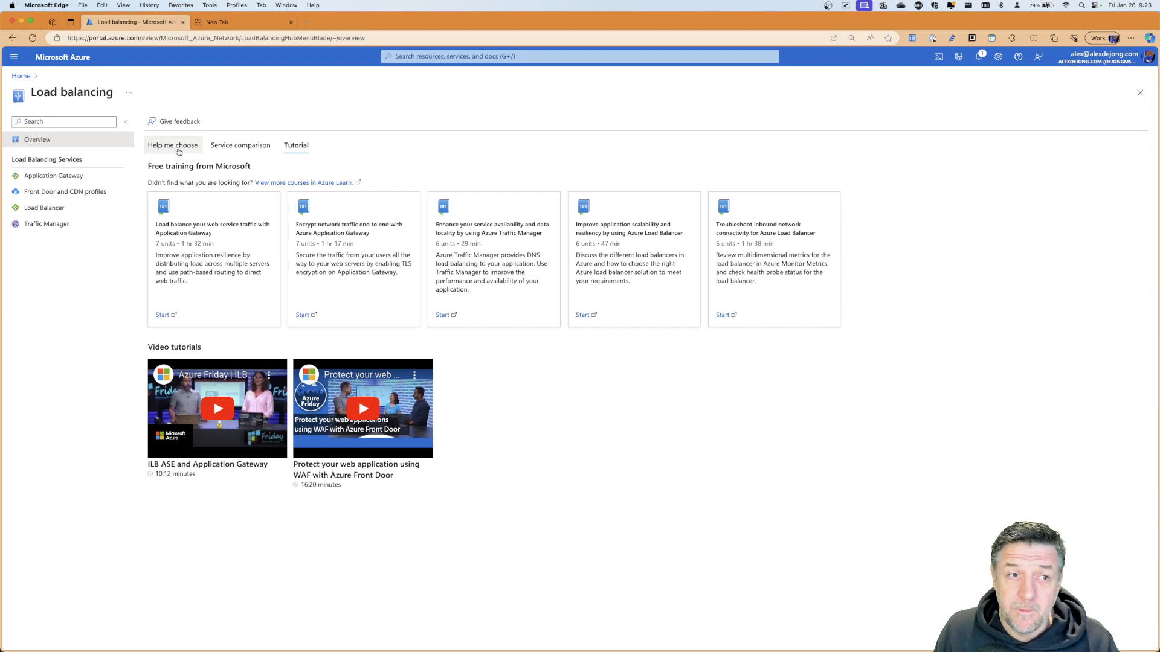
click(179, 151)
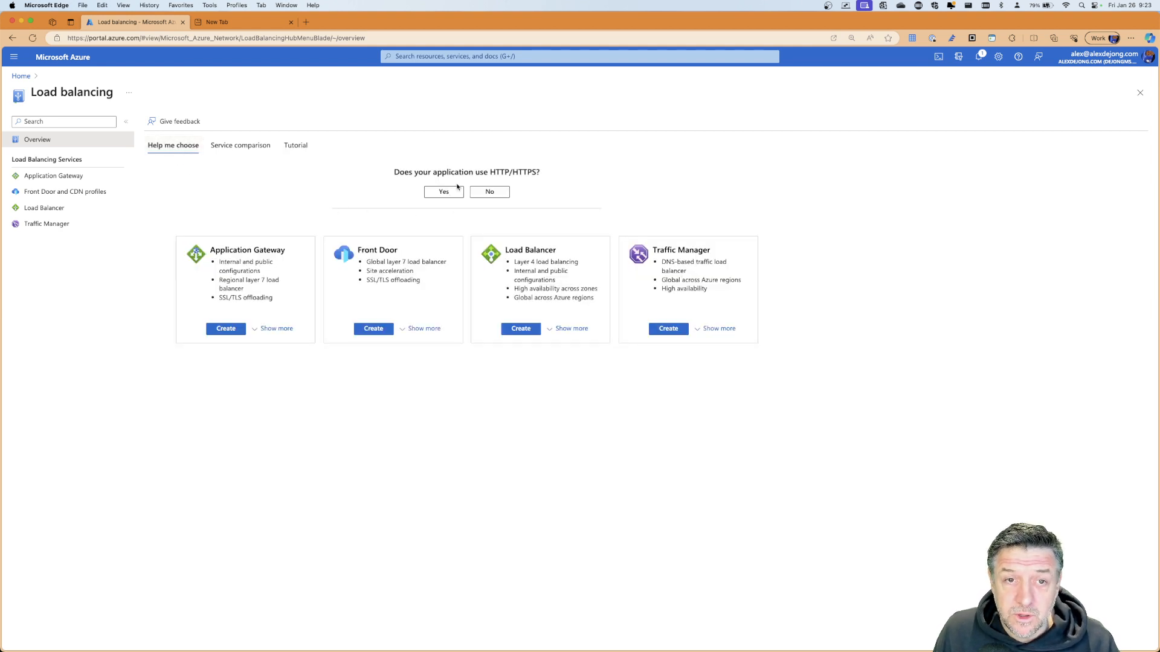
drag(396, 173, 540, 174)
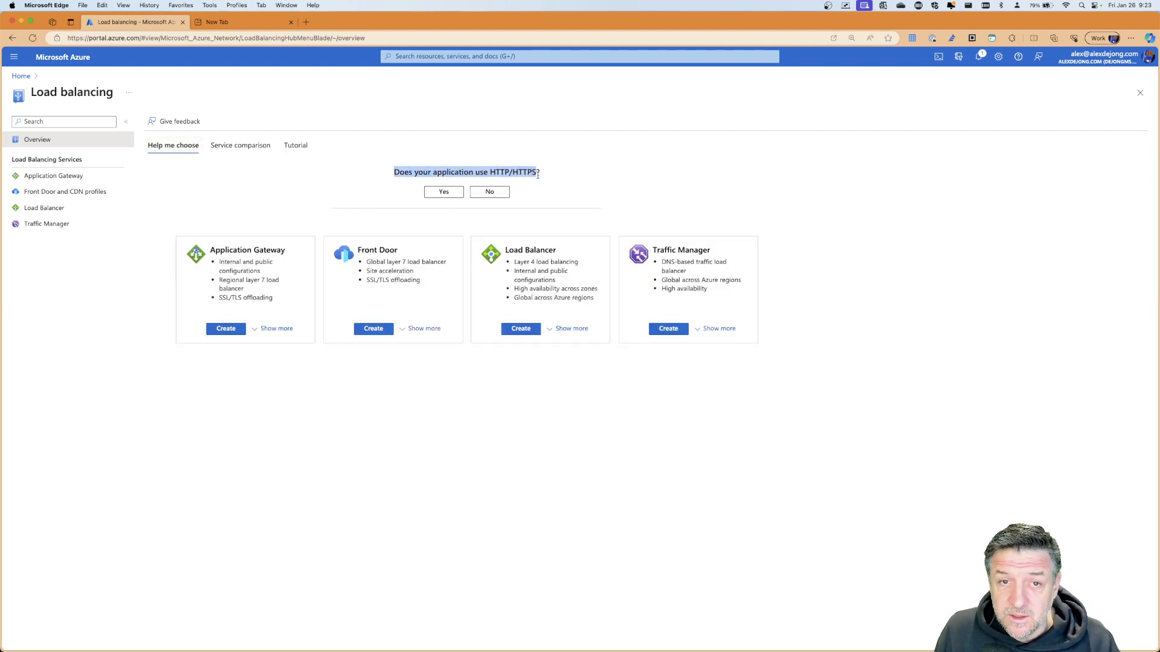
click(531, 185)
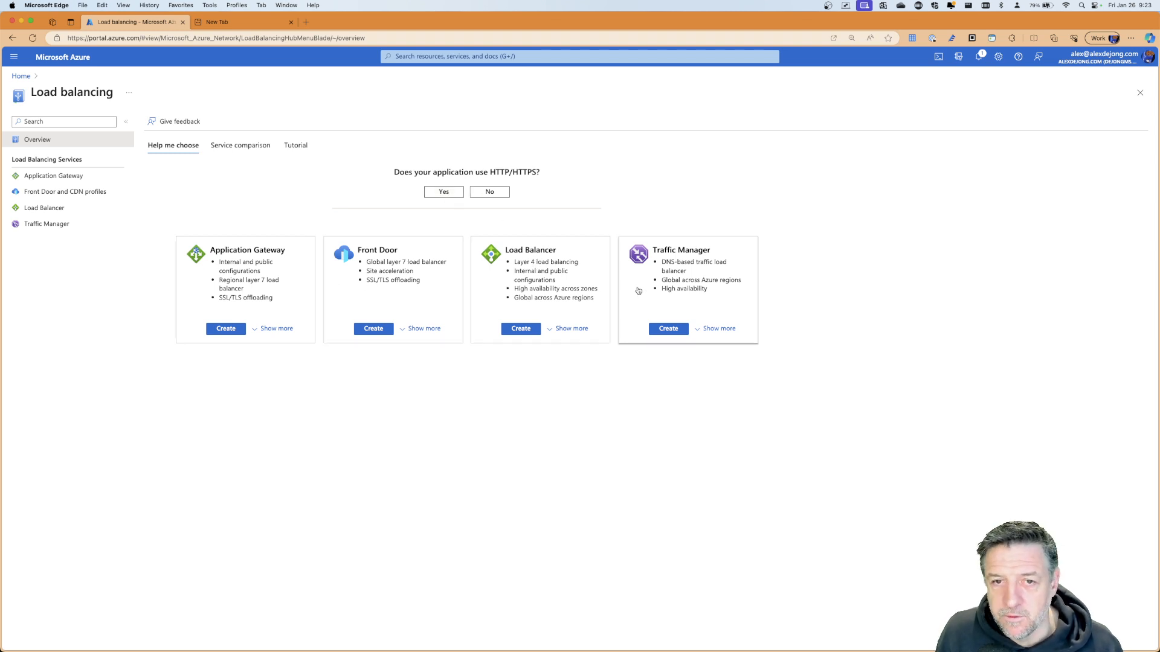
Step: Answer Yes to HTTP/HTTPS, internet facing, multi-region, performance acceleration and SSL offloading
click(444, 192)
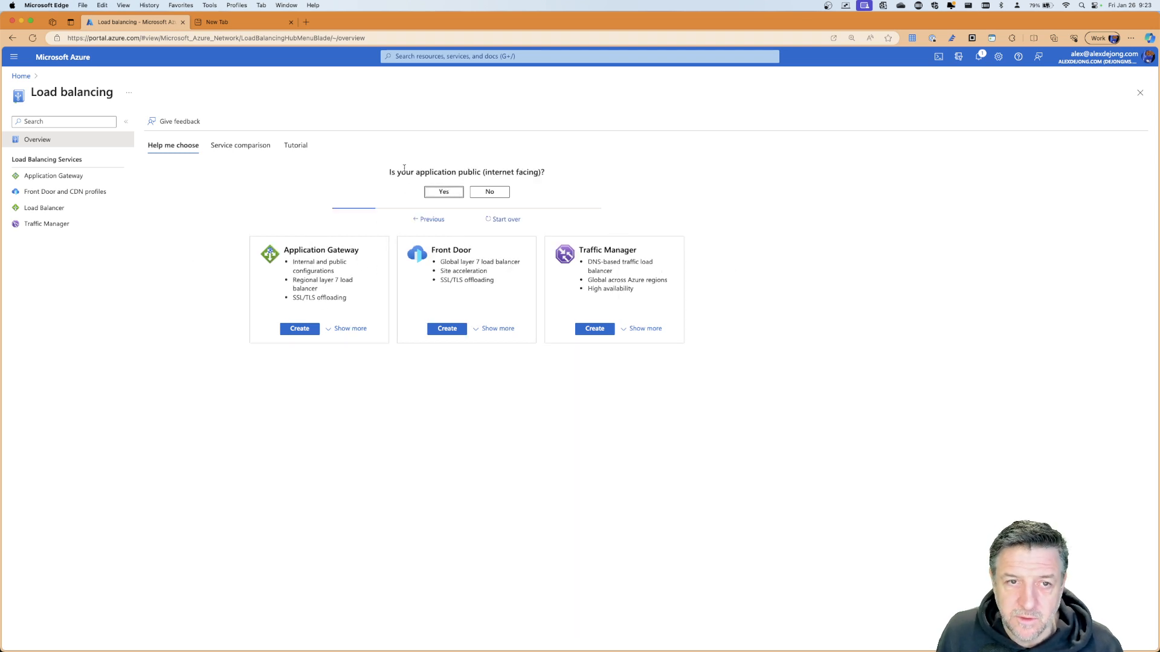
click(444, 193)
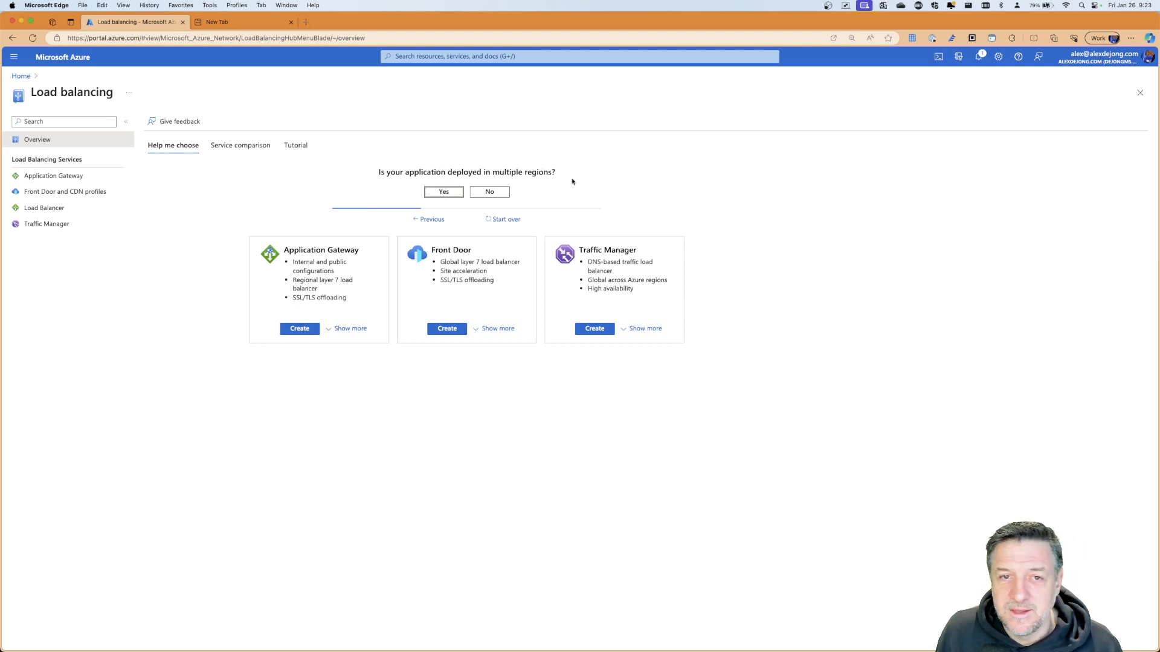
click(444, 192)
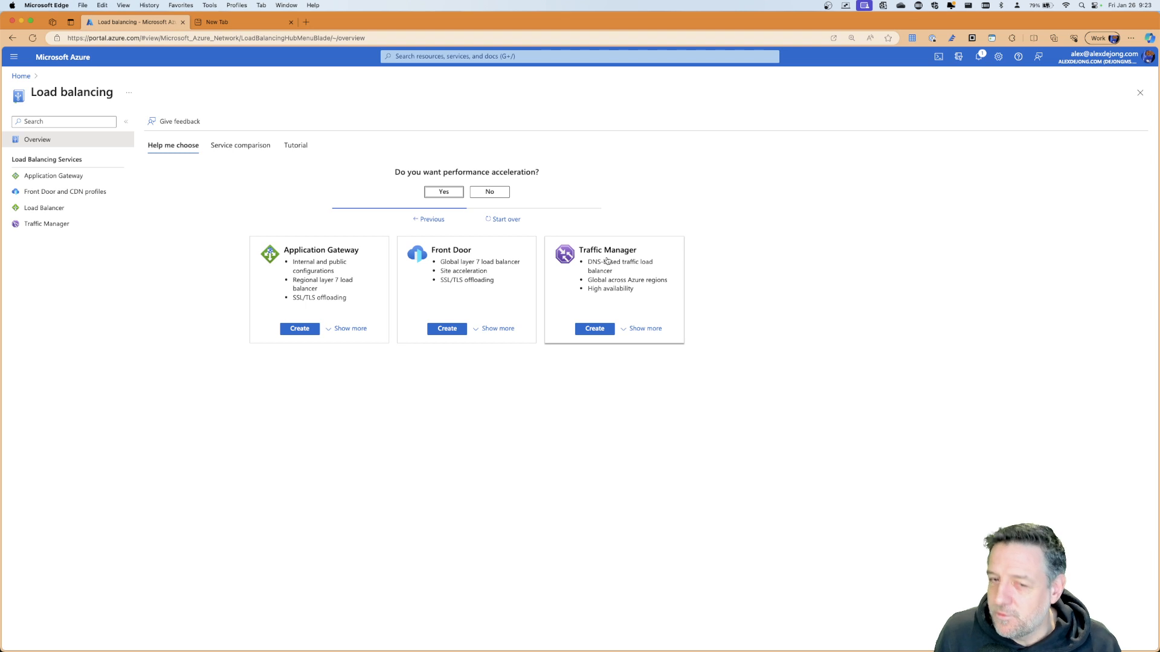
click(451, 197)
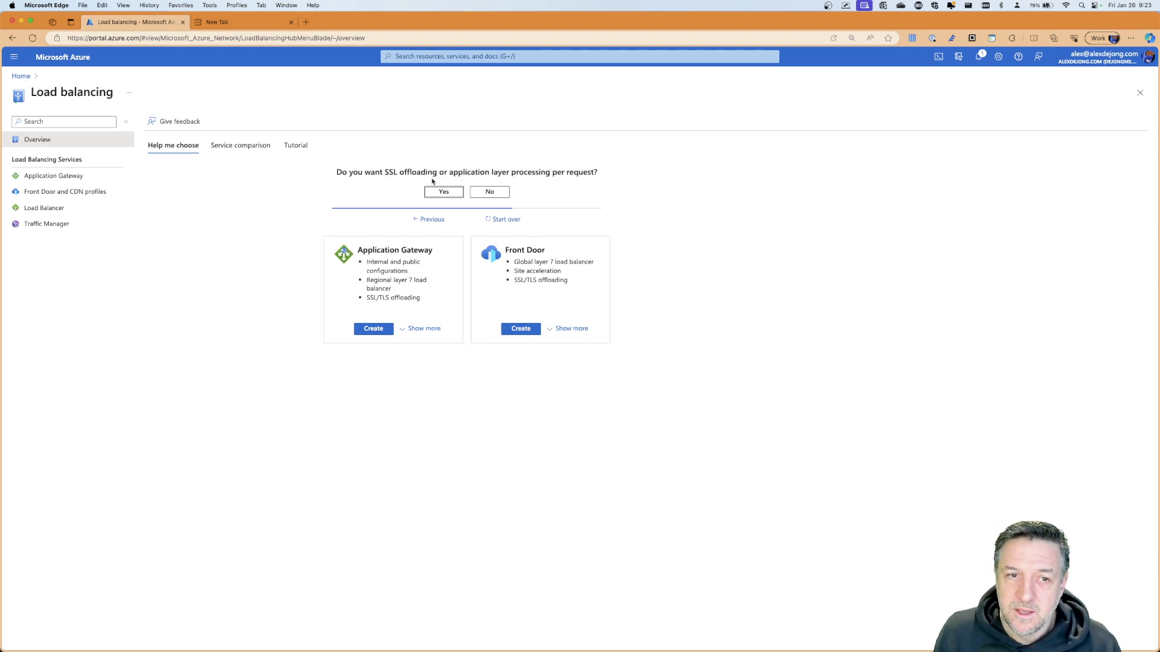
click(440, 192)
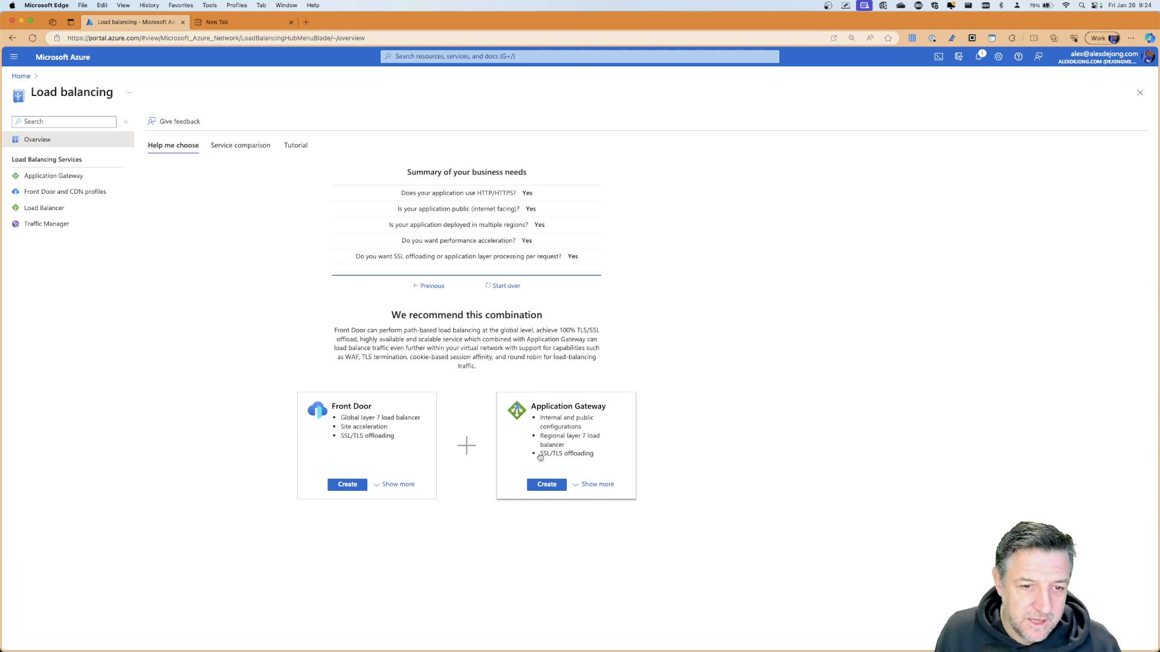
Step: Compare the Front Door and Application Gateway details, then open Front Door's reference architecture
scroll(557, 442, up, 2)
scroll(556, 442, up, 5)
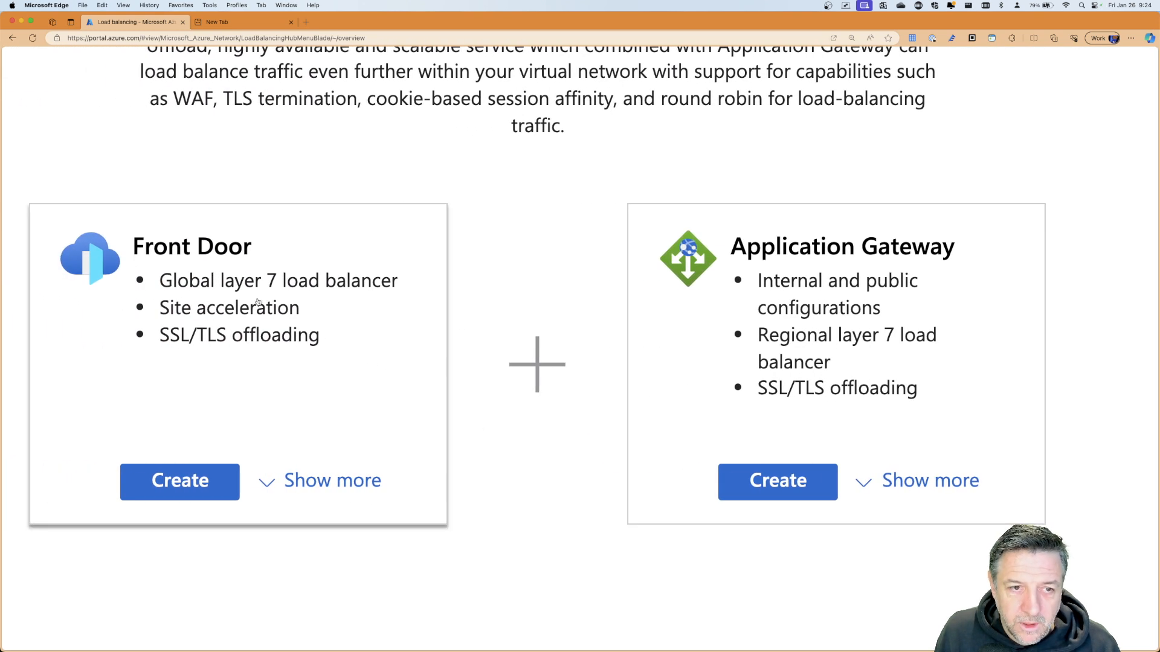
scroll(262, 284, down, 2)
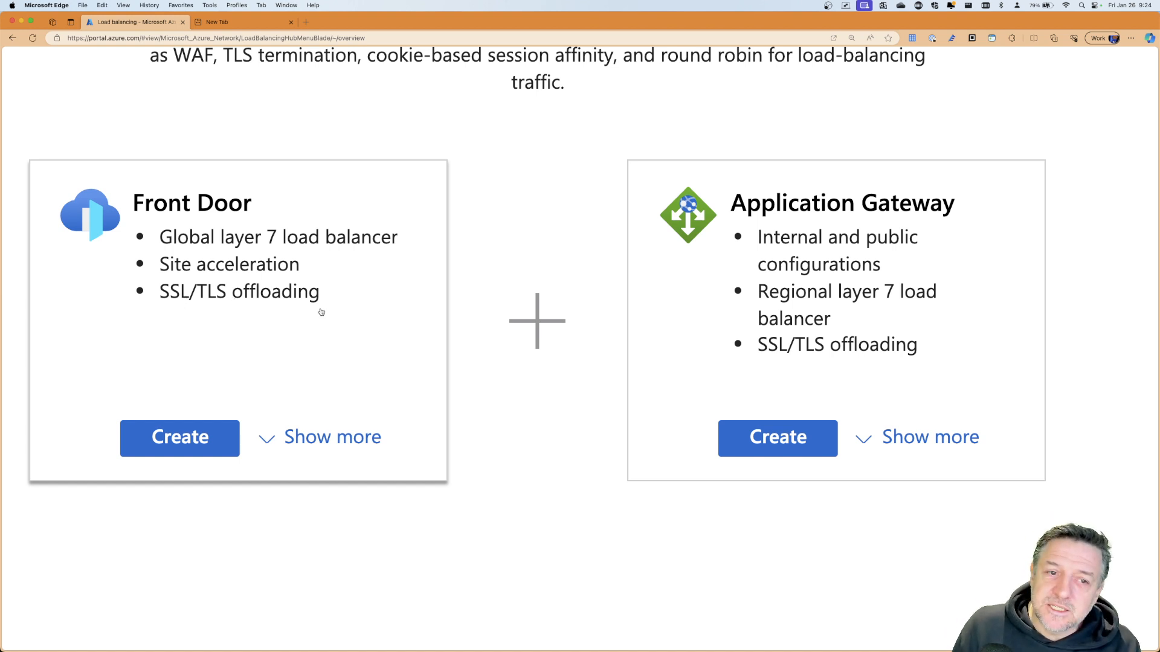
scroll(321, 313, down, 5)
click(394, 485)
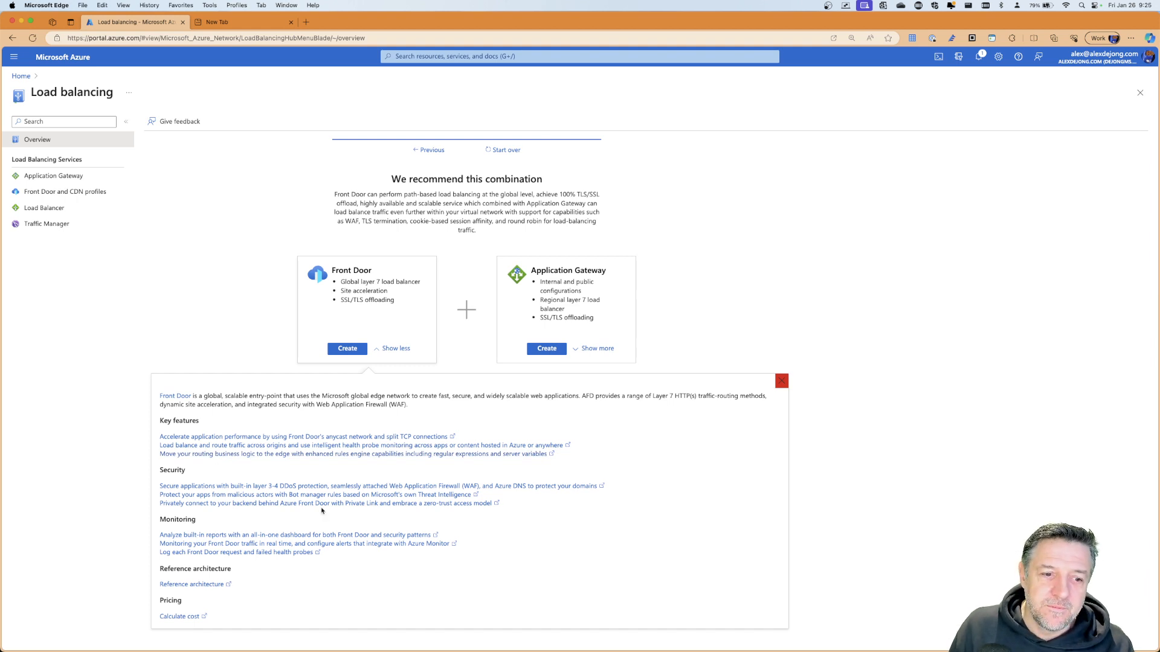
click(595, 349)
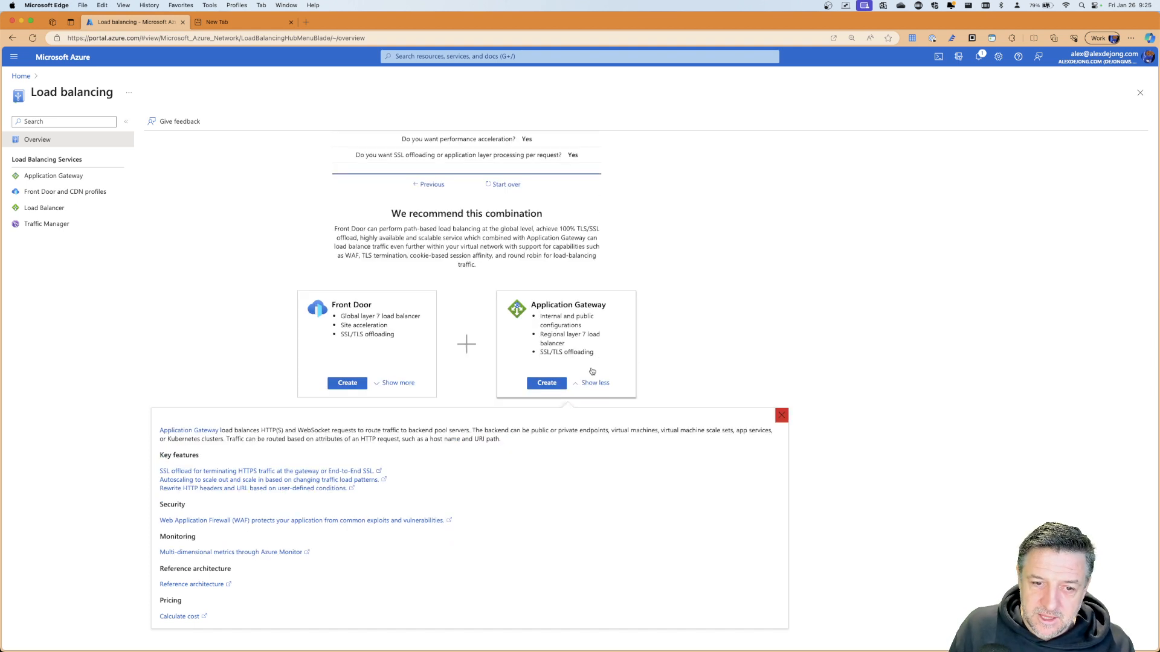
click(398, 383)
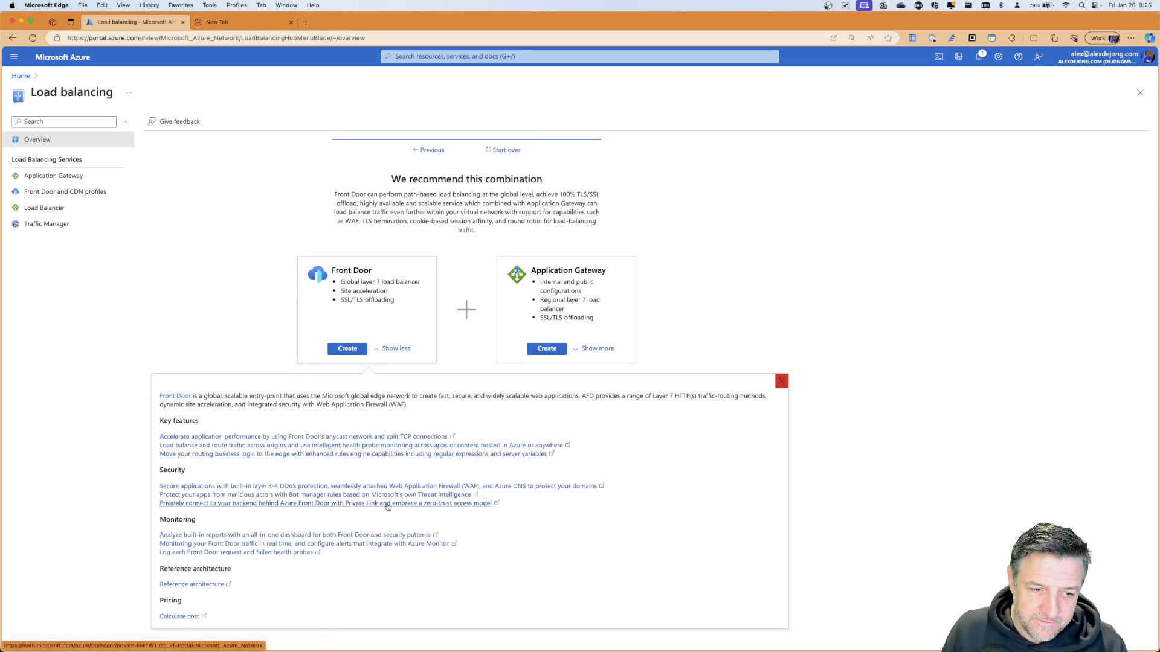
click(184, 585)
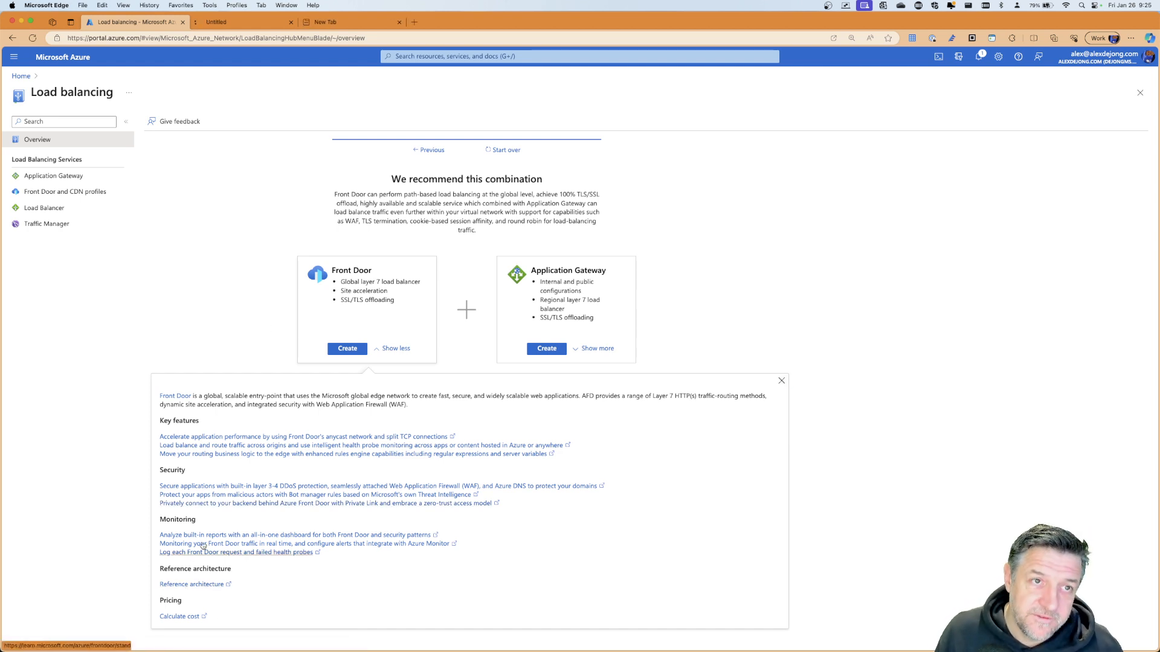
Step: Read through the real-time location sharing architecture article, then switch to the blank new tab
click(237, 21)
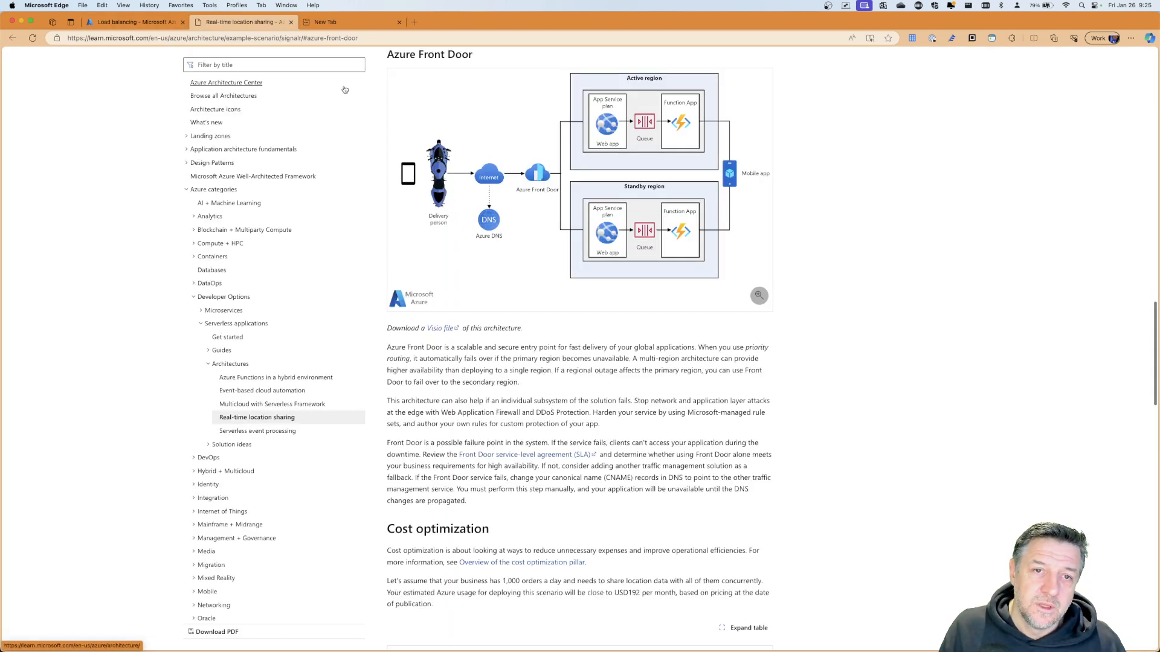
scroll(550, 208, up, 1)
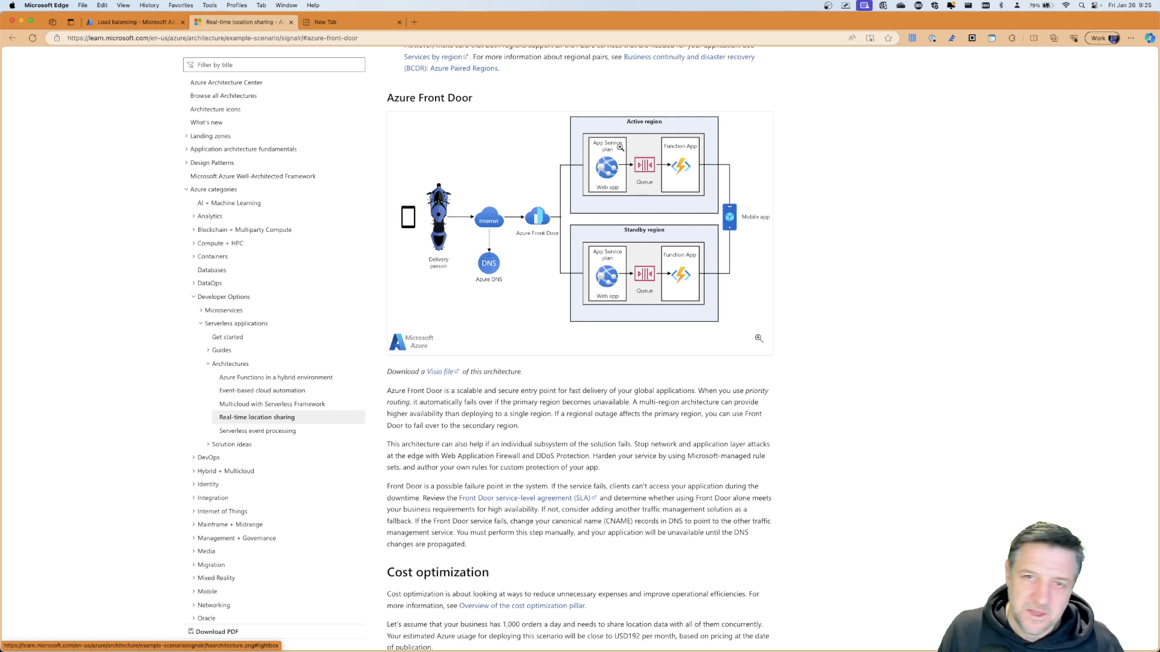
scroll(617, 222, down, 6)
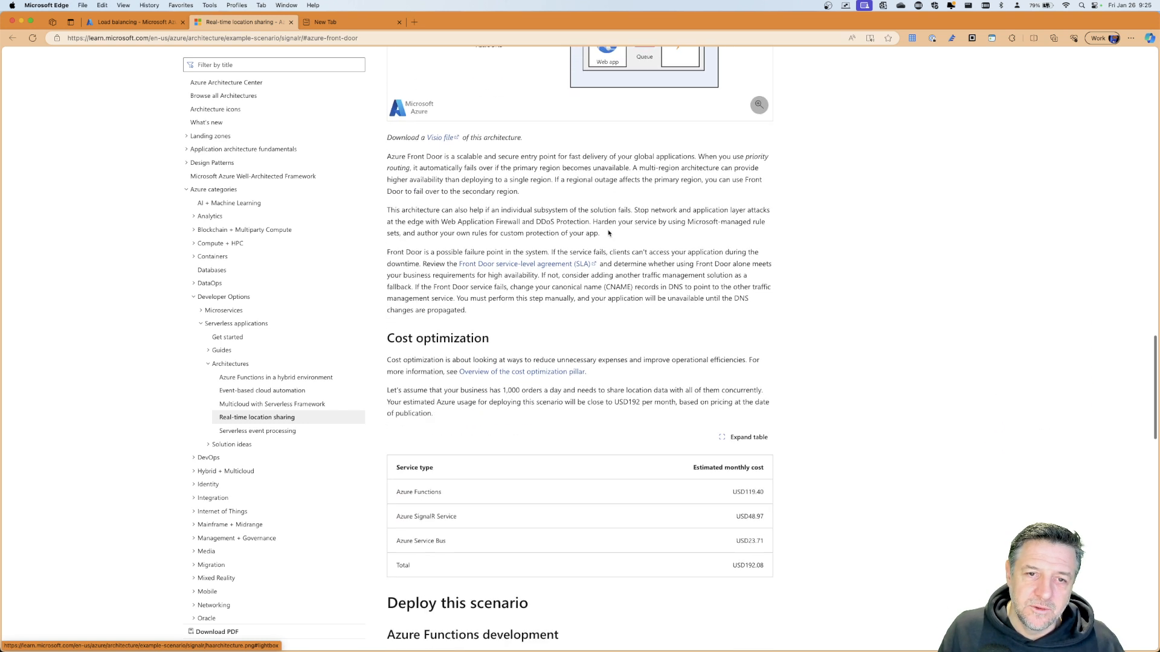
scroll(608, 233, down, 4)
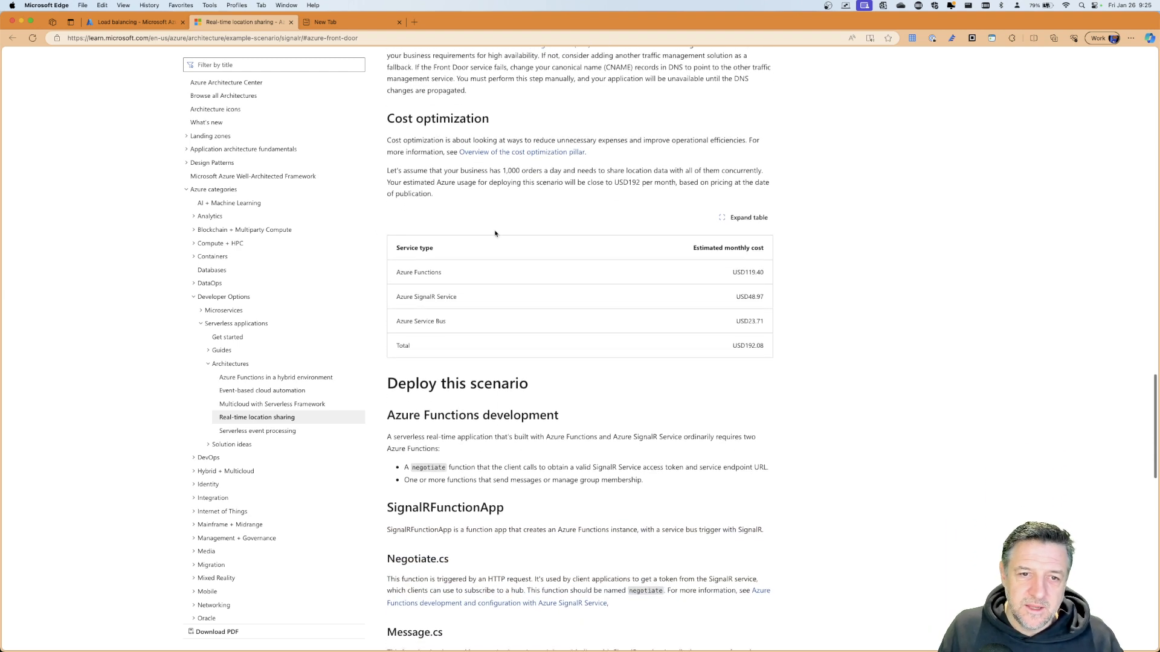
scroll(797, 215, down, 4)
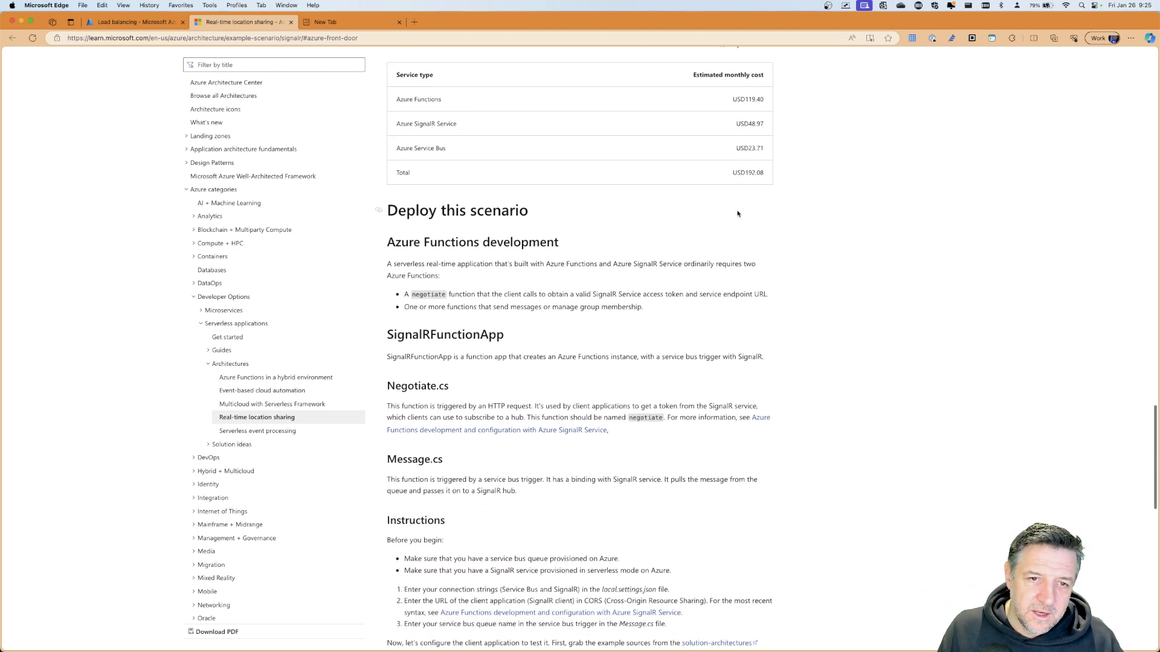
scroll(737, 213, down, 14)
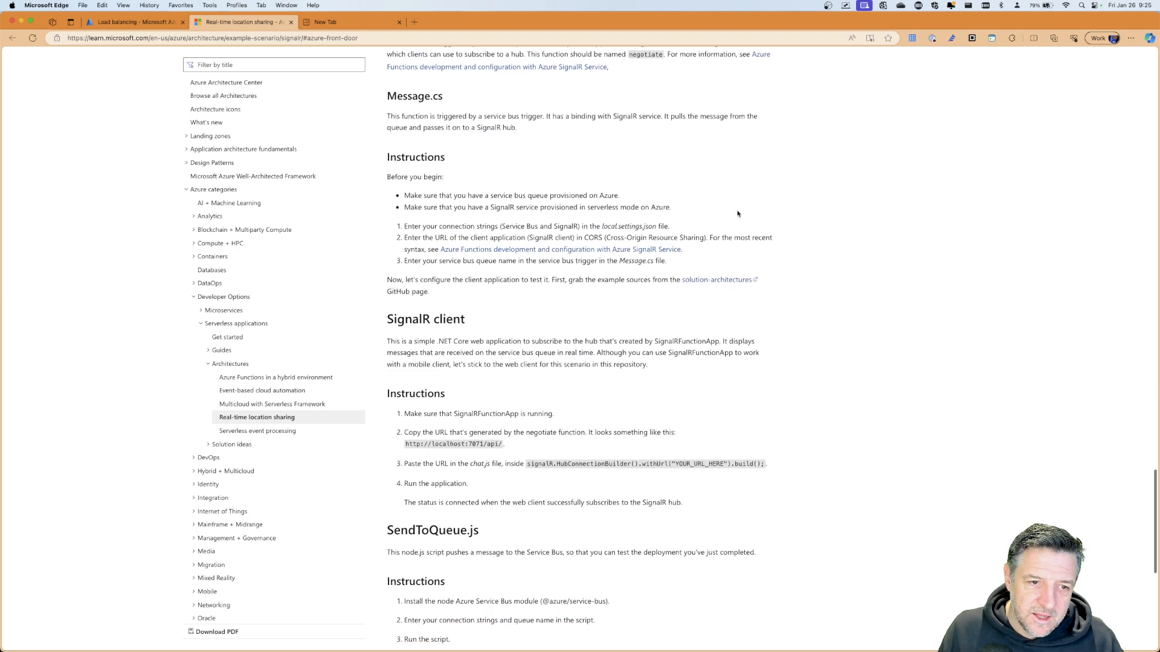
scroll(737, 213, up, 20)
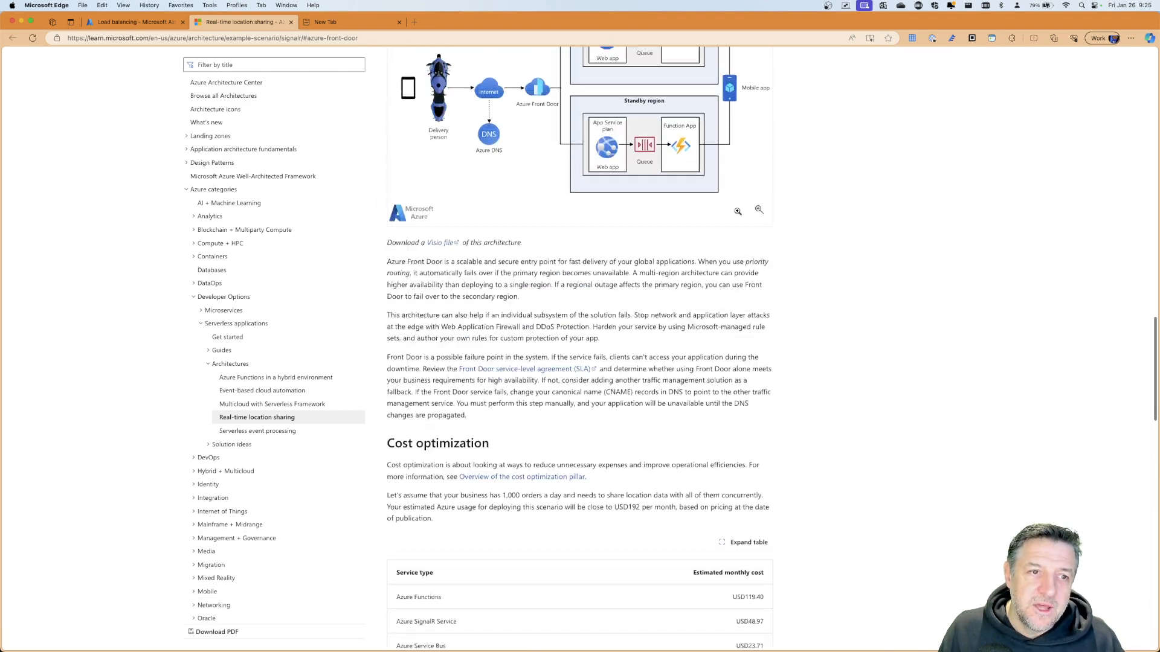
scroll(737, 213, up, 8)
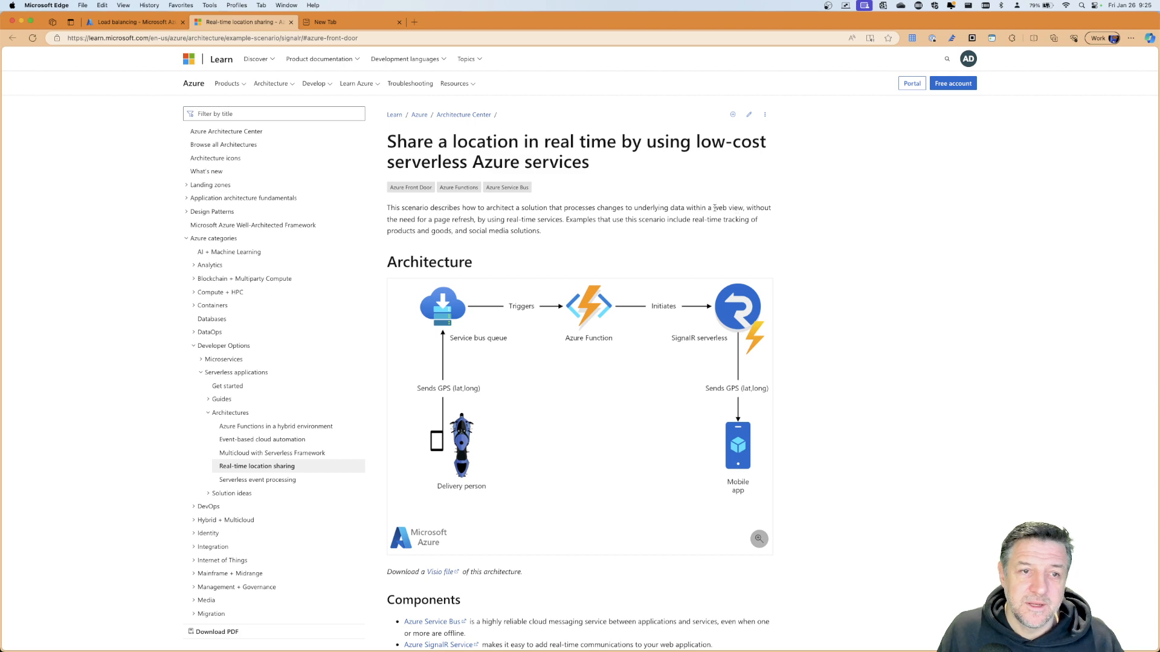
scroll(618, 214, down, 6)
scroll(616, 212, up, 4)
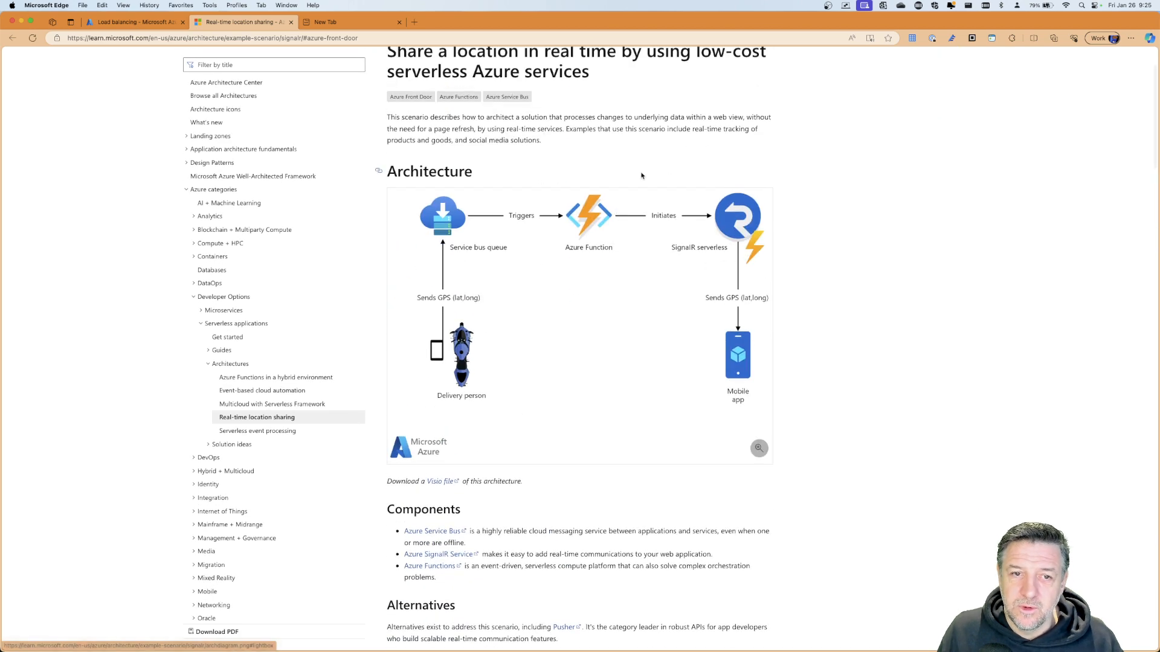
click(346, 21)
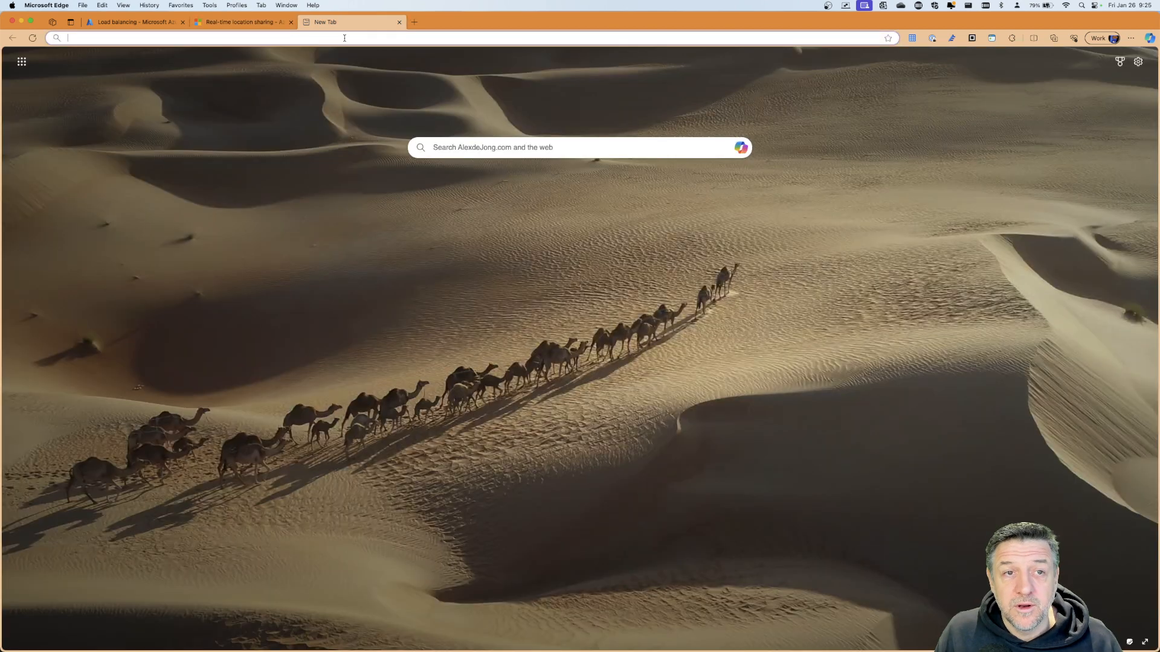
Step: Go to the moap.ms website in the new tab
click(345, 38)
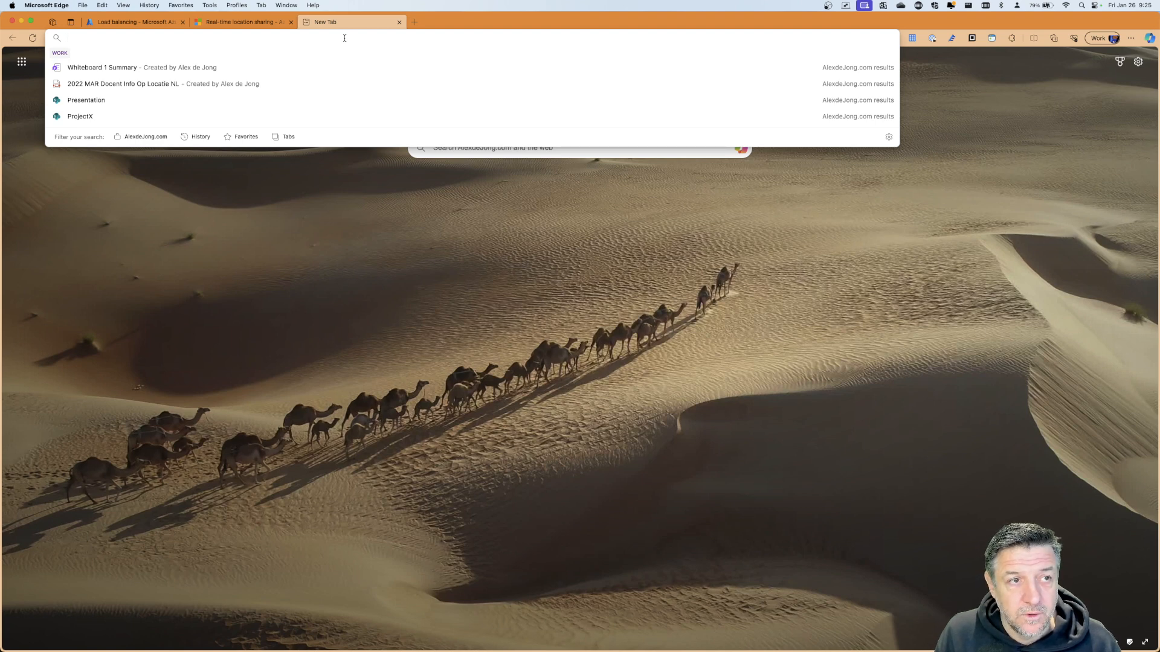
text(moap.ms)
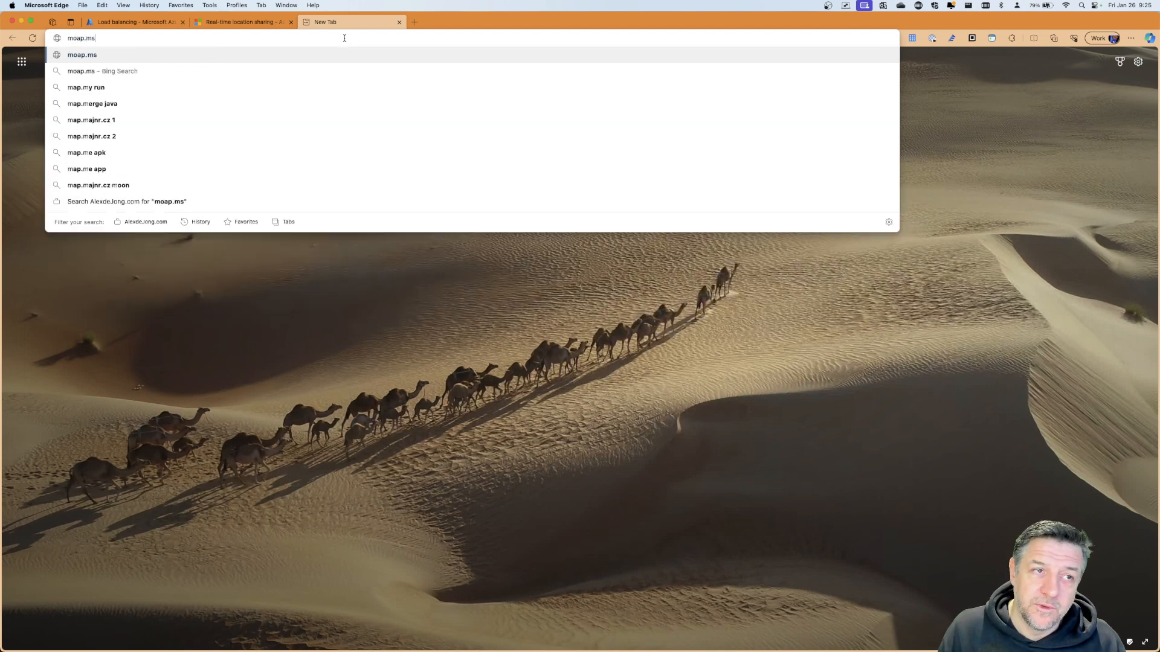
key(Return)
scroll(293, 79, up, 5)
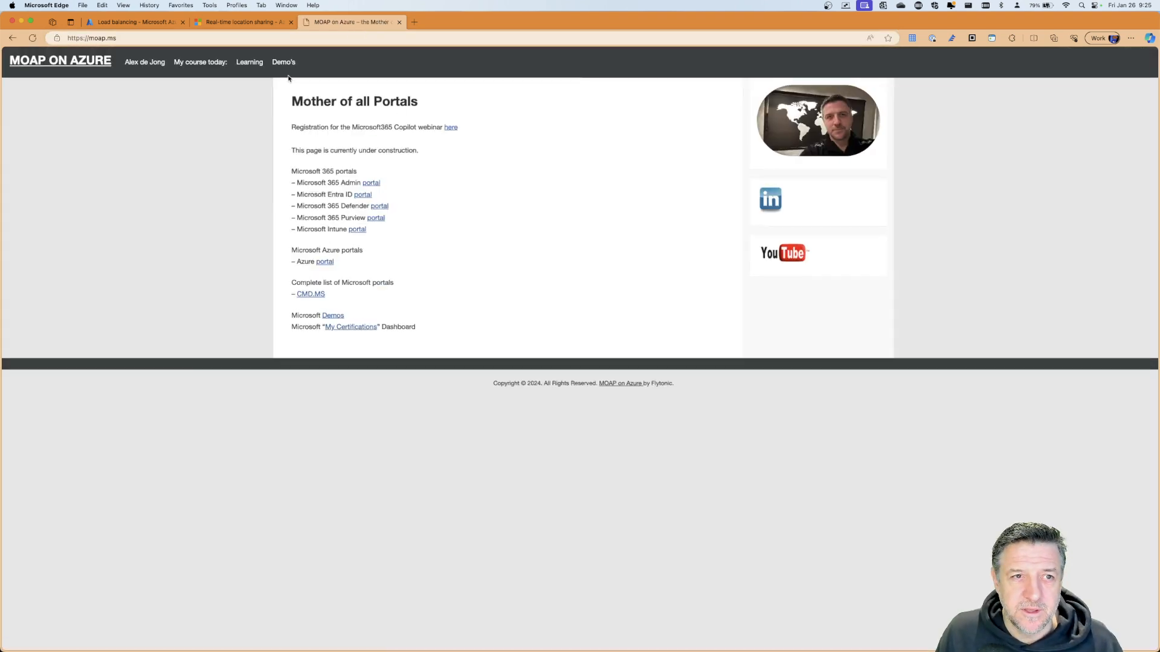
scroll(406, 128, down, 5)
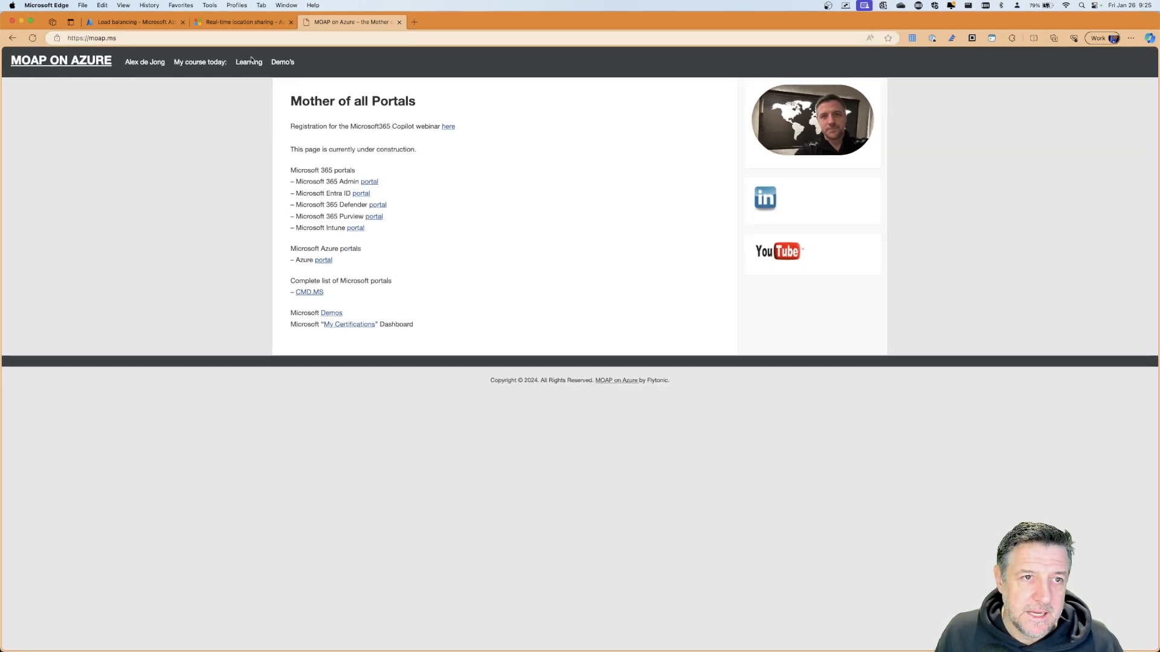
Step: From the Learning page, open the Azure technology decision trees article and expand 'Choose a networking service'
click(248, 63)
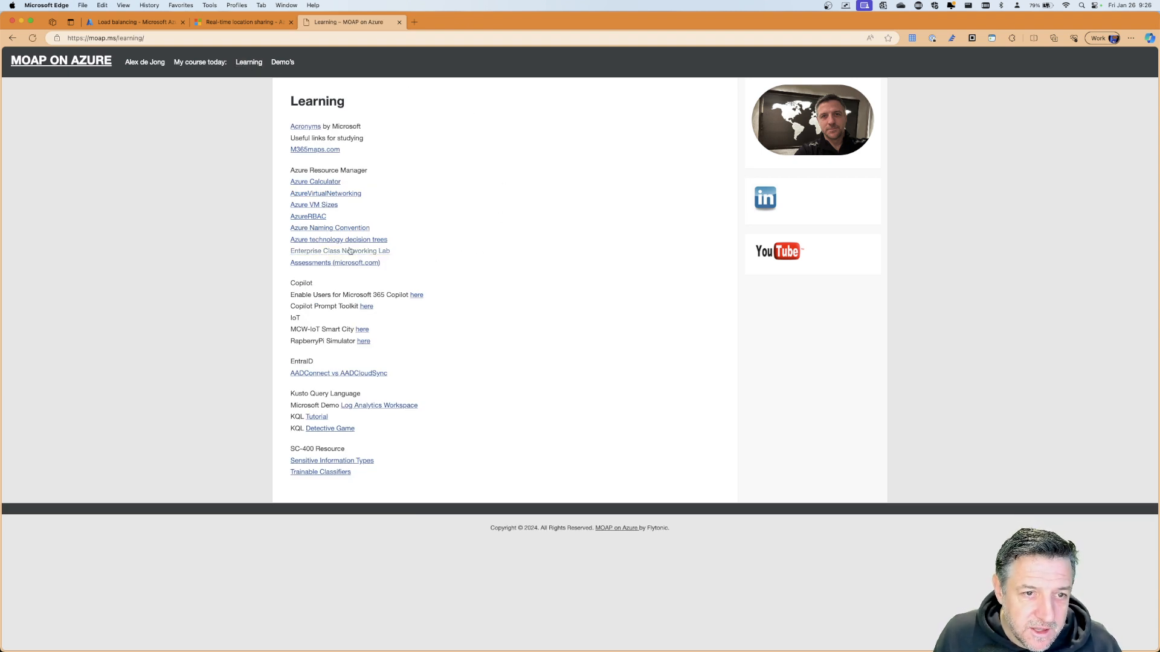
scroll(309, 241, up, 5)
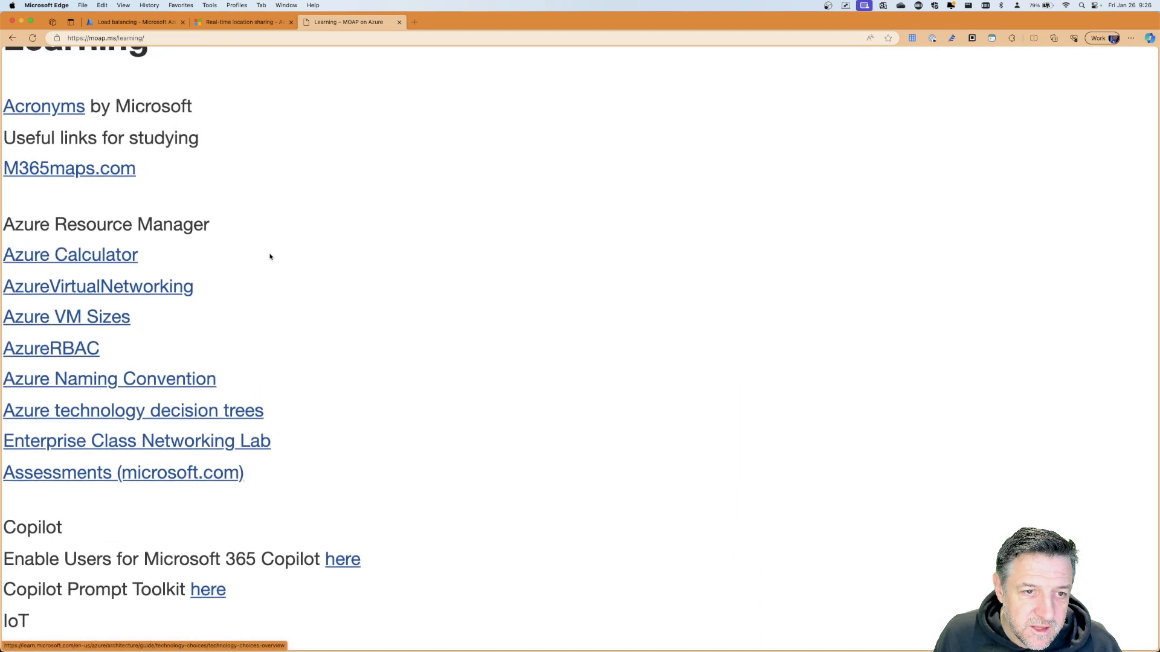
scroll(248, 258, left, 8)
scroll(319, 288, down, 1)
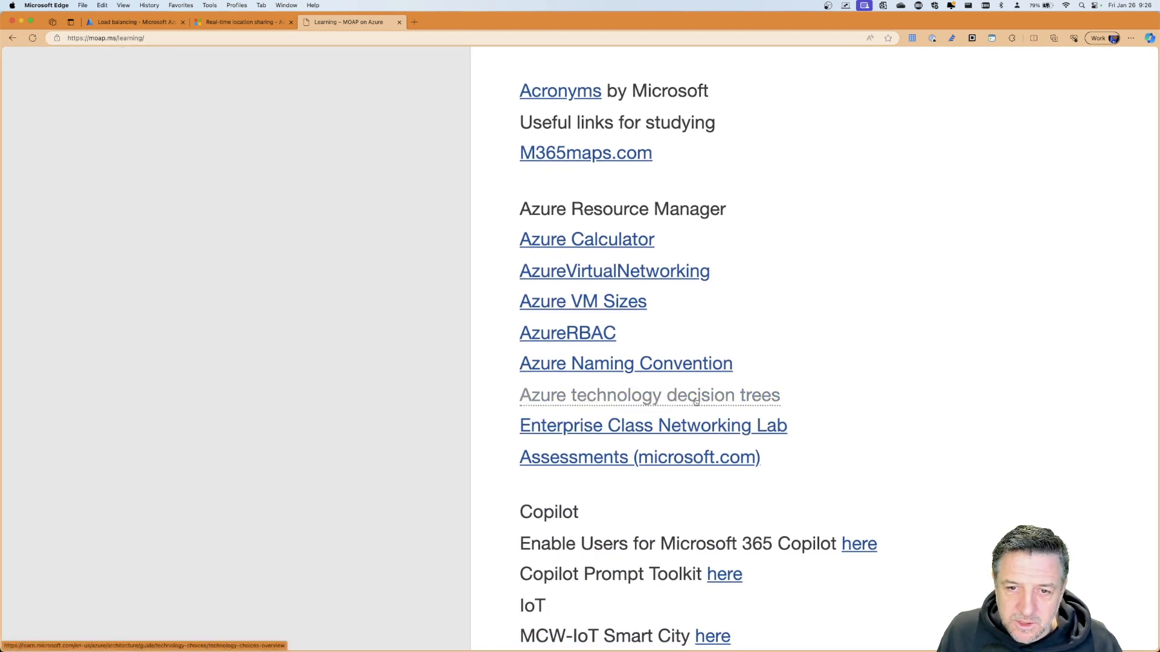
scroll(663, 402, down, 5)
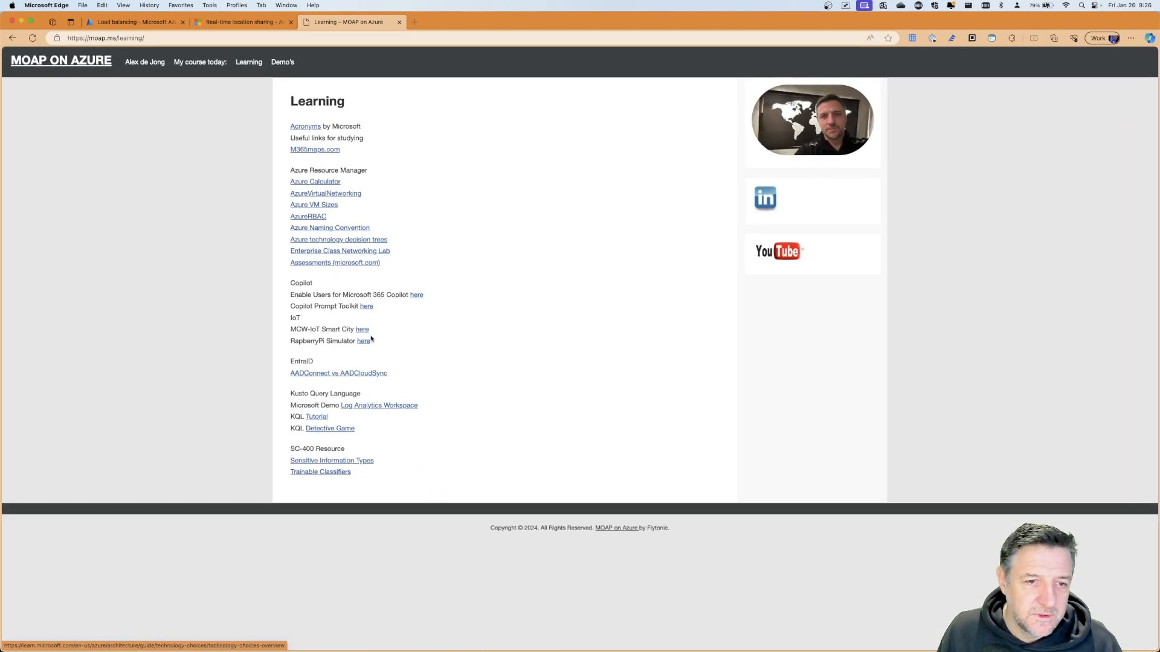
click(320, 240)
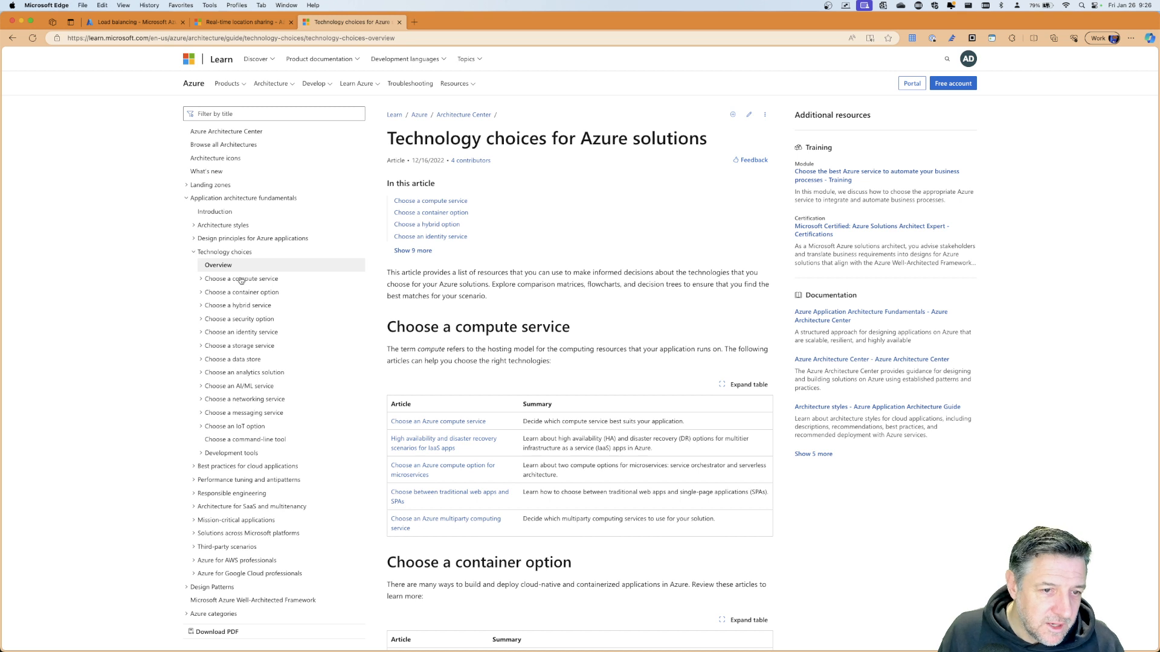
scroll(228, 284, down, 1)
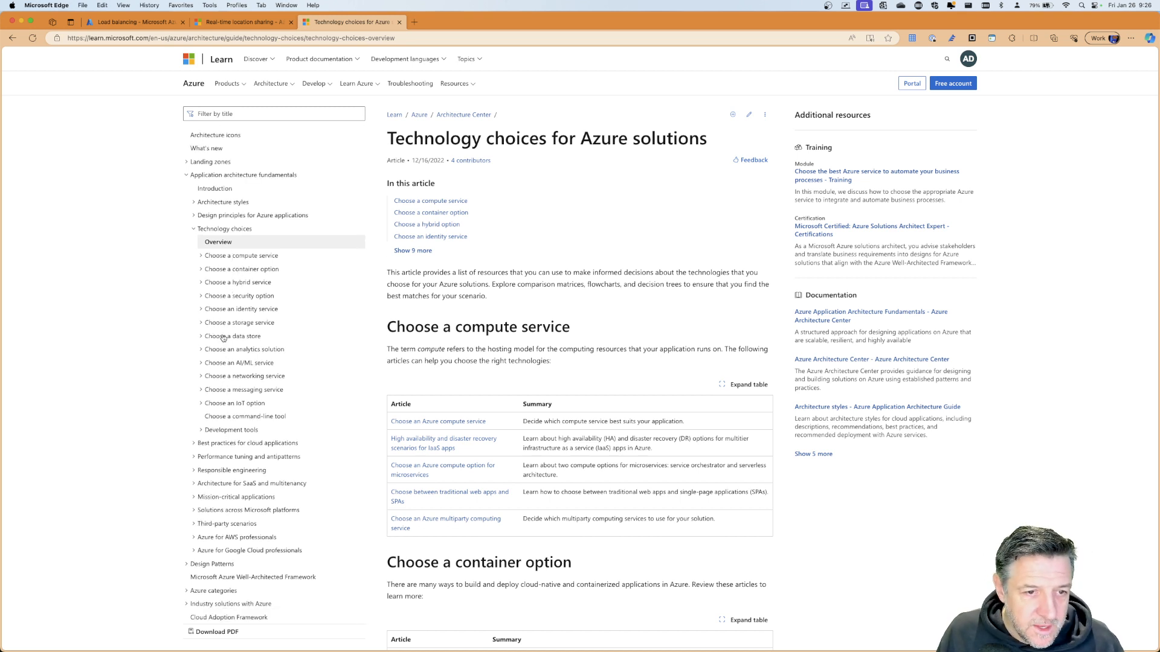
click(201, 376)
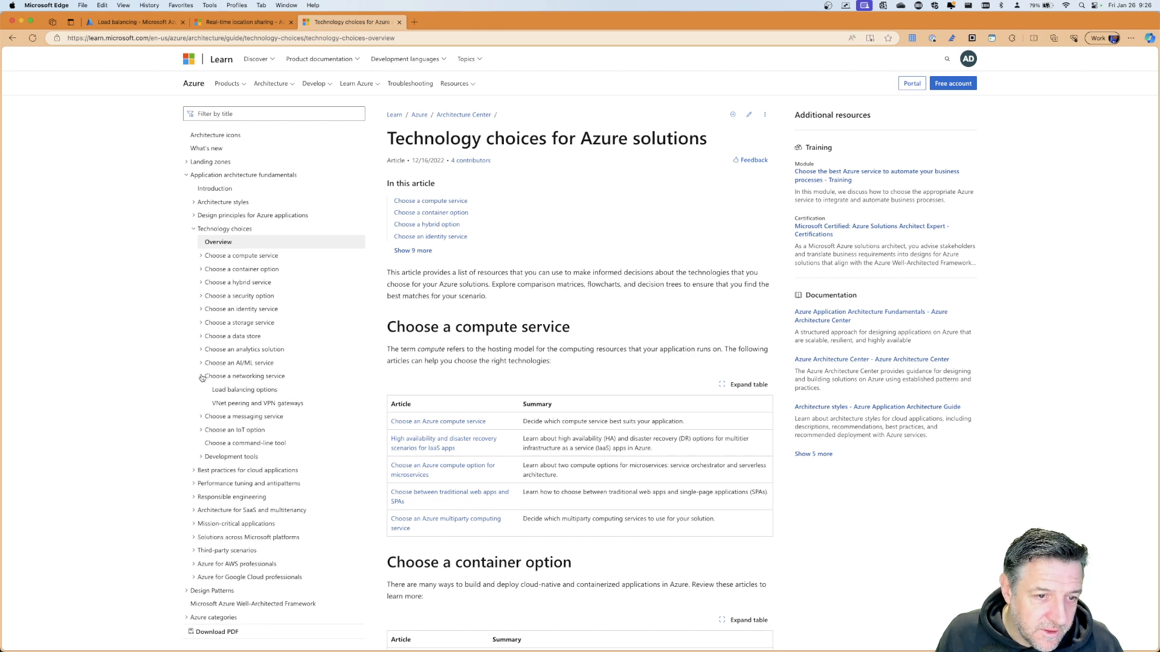
Step: Open the Load balancing options article and scroll to its load-balancing decision tree flowchart
click(252, 391)
scroll(518, 310, down, 5)
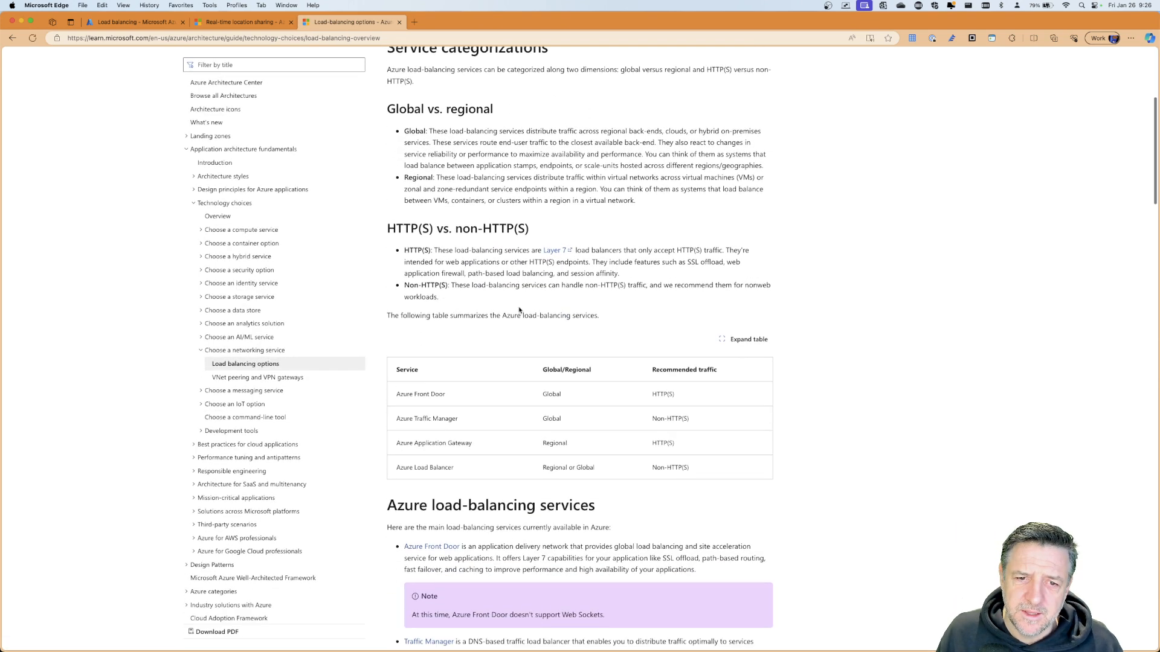
scroll(519, 310, down, 15)
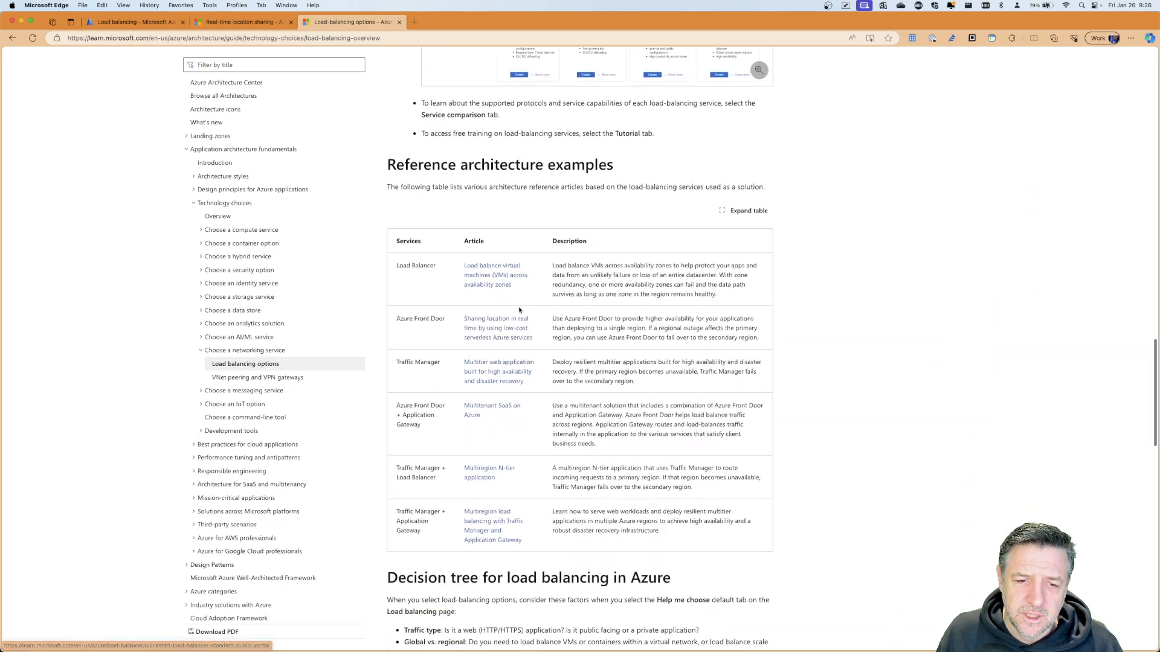
scroll(519, 309, down, 15)
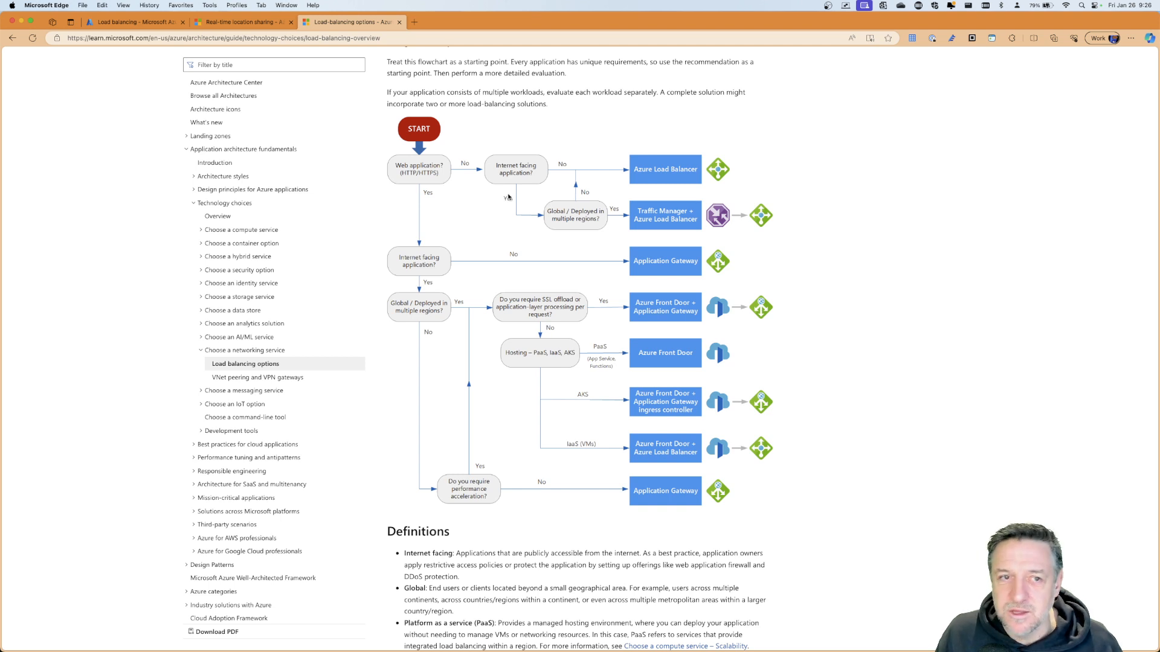
Step: Switch back to the Azure portal tab and scroll to the Front Door plus Application Gateway cards
click(133, 22)
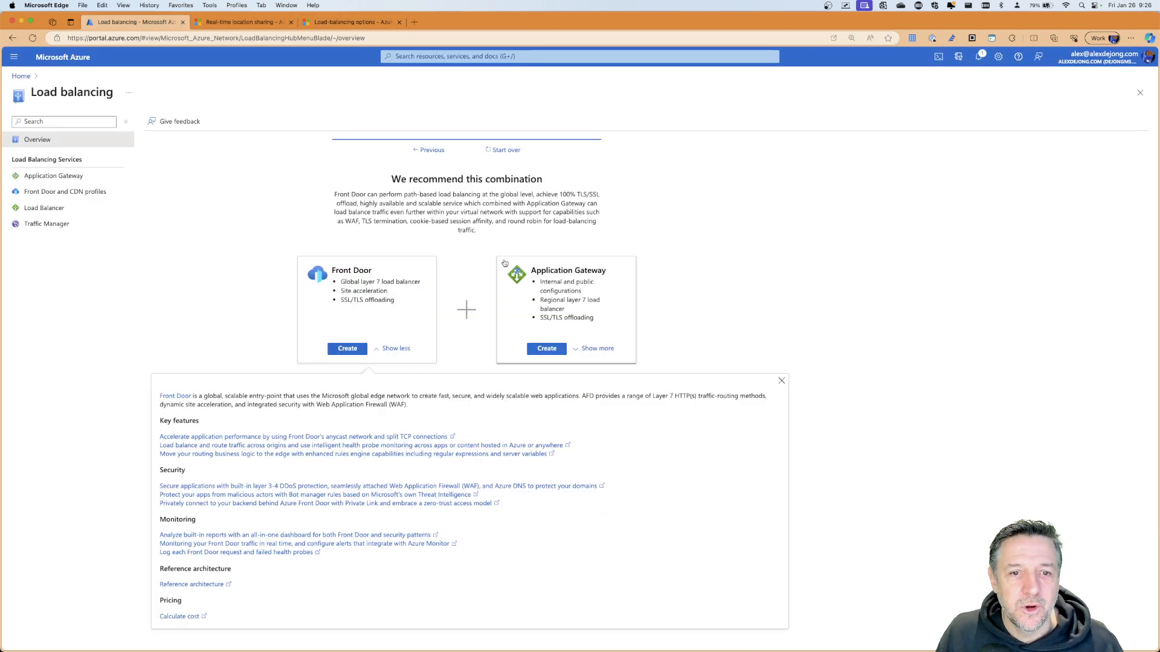
scroll(435, 166, up, 3)
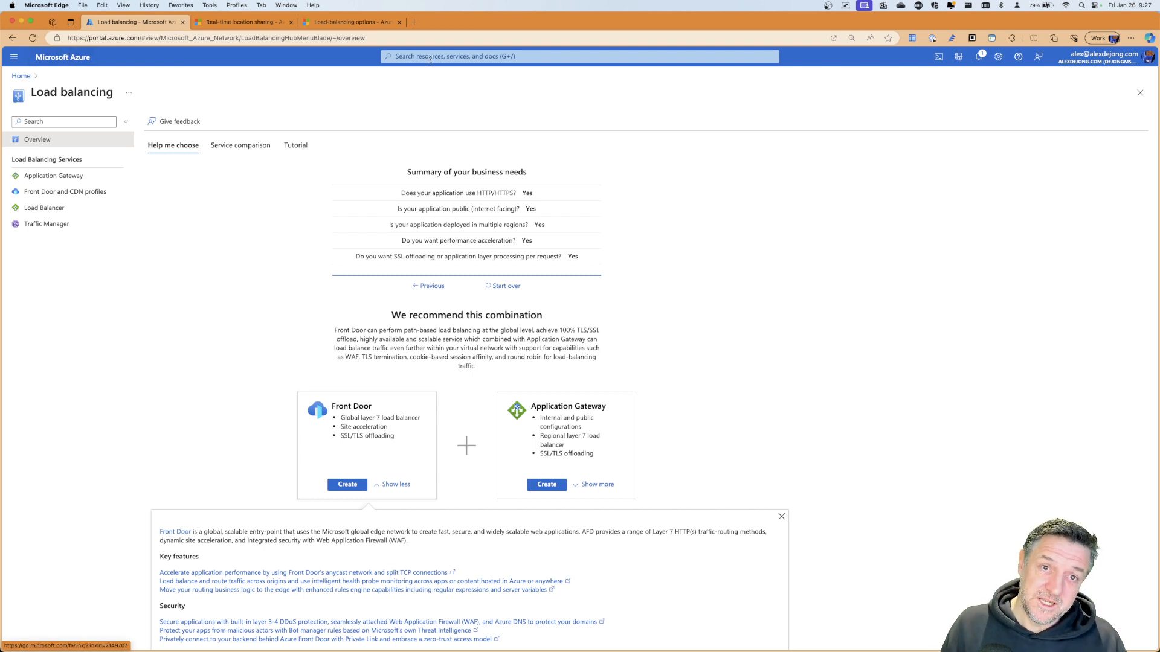
click(466, 58)
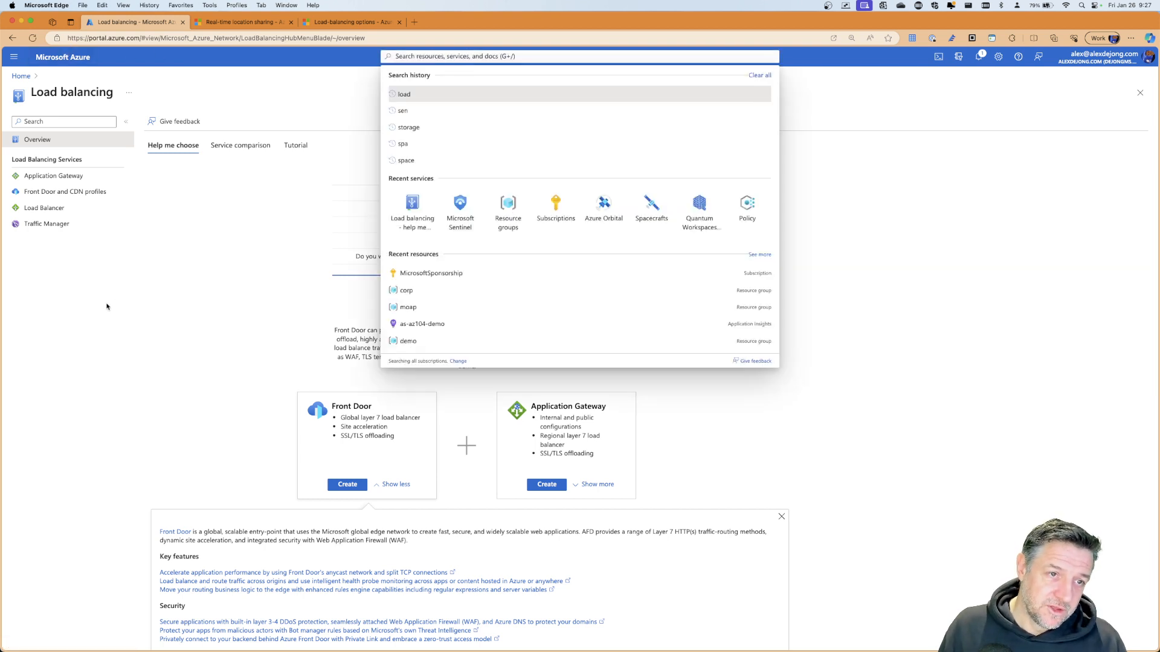
click(236, 297)
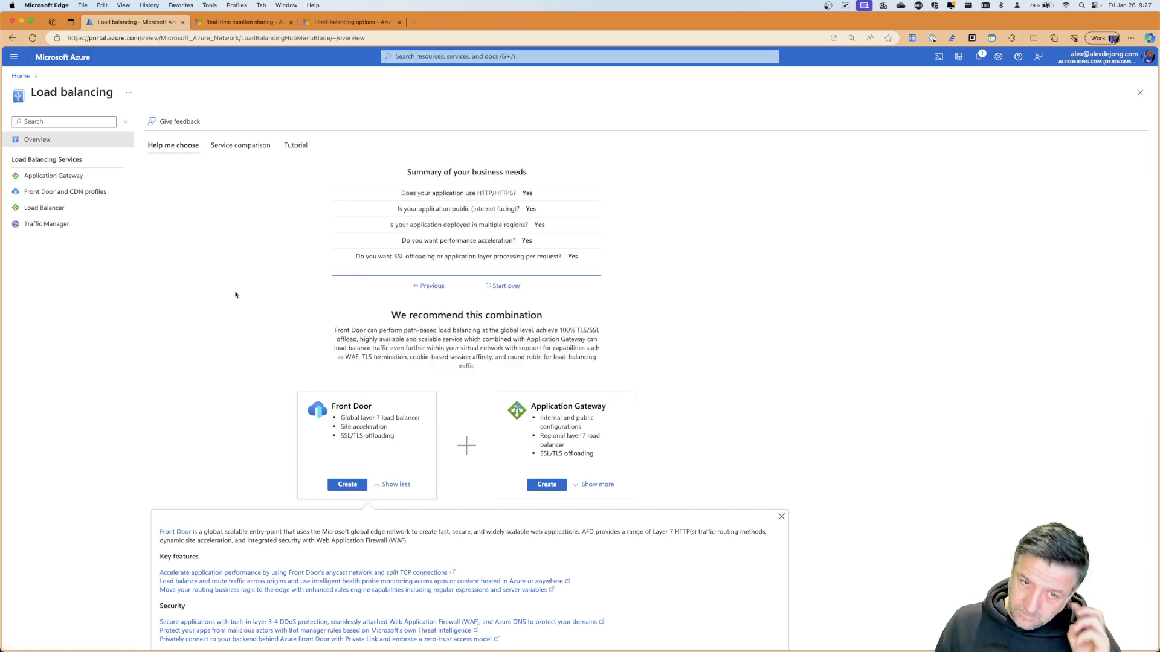
scroll(338, 314, down, 3)
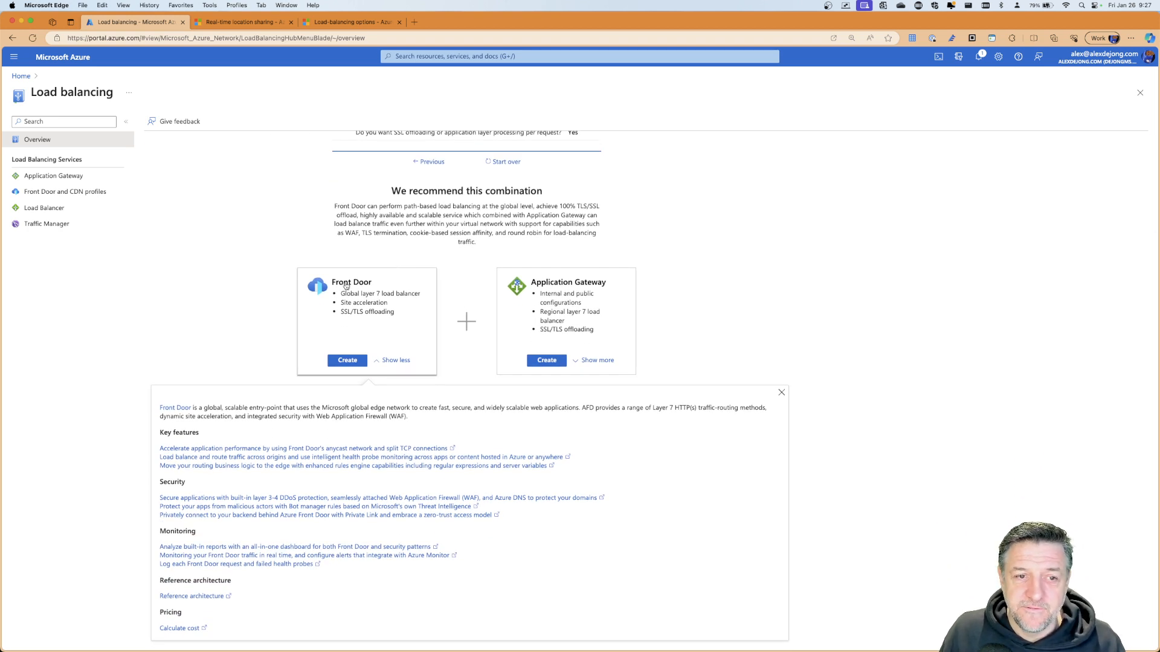
Step: Create a Front Door, keeping Azure Front Door with Quick create, and continue to the profile form
click(345, 361)
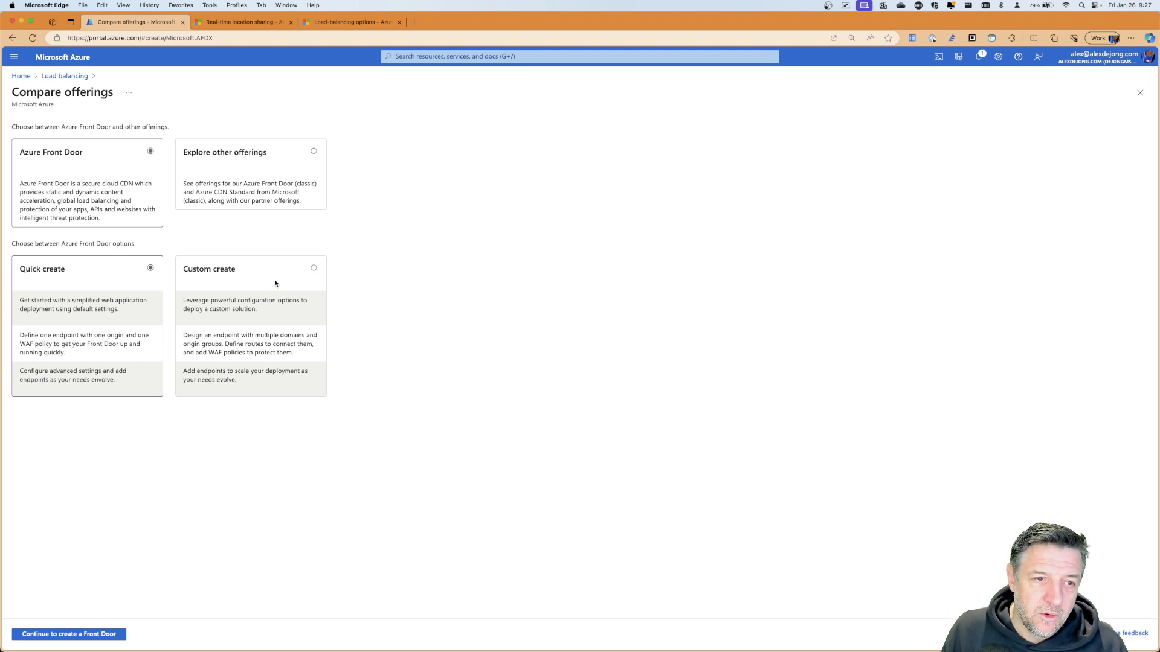
scroll(145, 308, up, 5)
scroll(145, 308, down, 1)
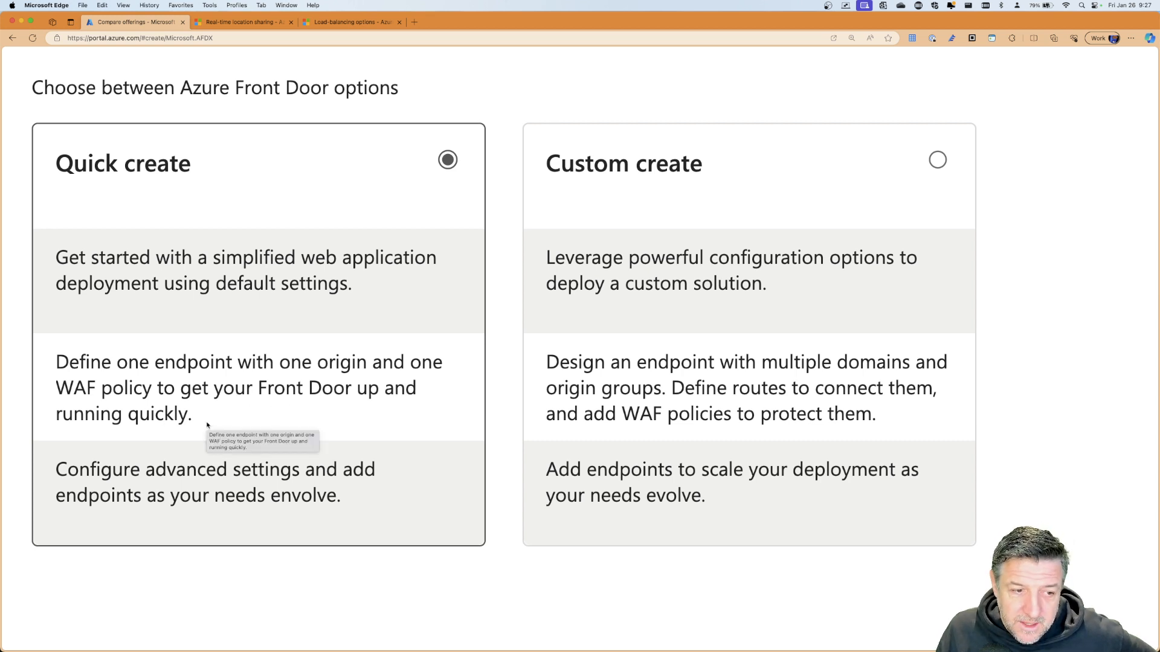
scroll(193, 422, down, 1)
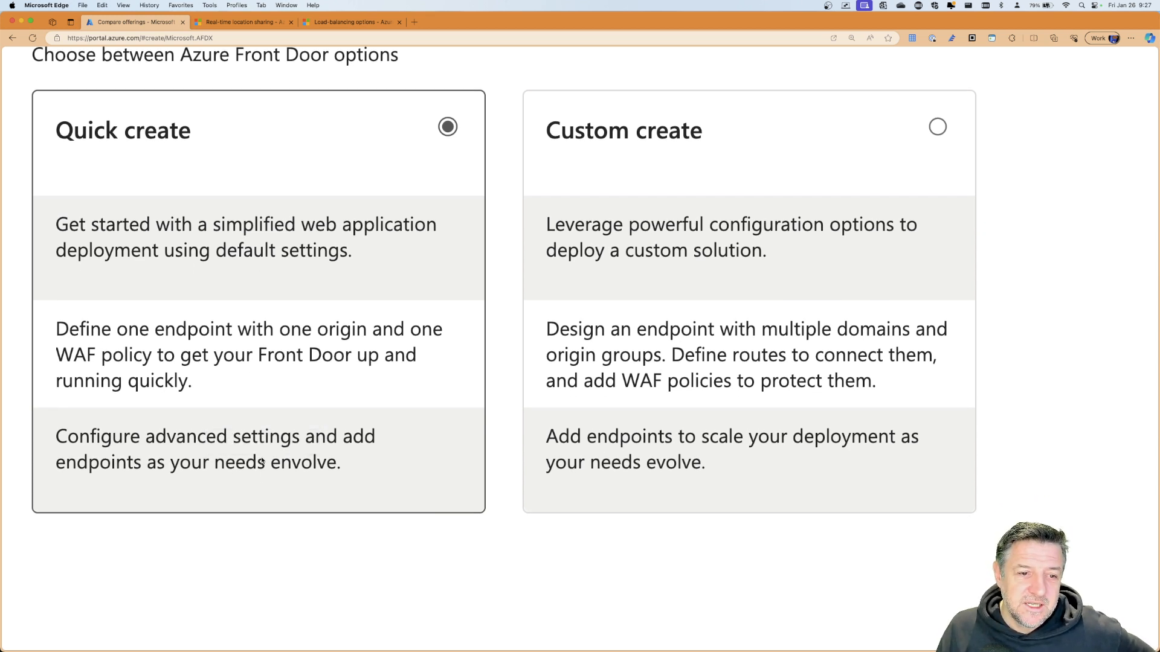
scroll(245, 467, up, 1)
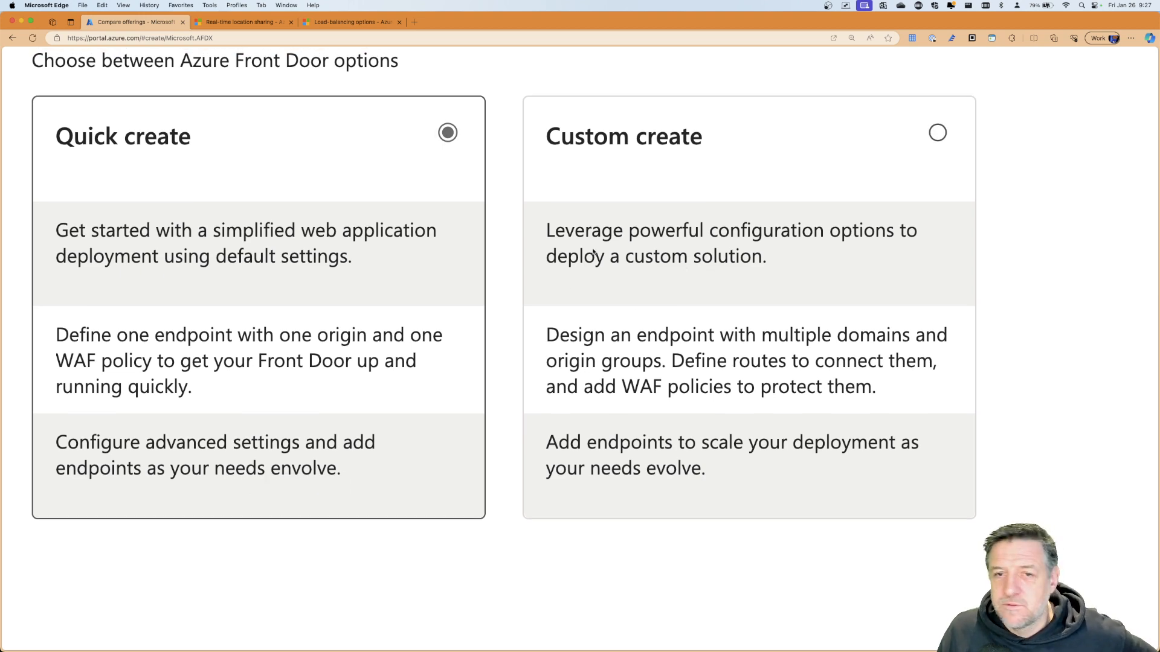
scroll(781, 287, down, 5)
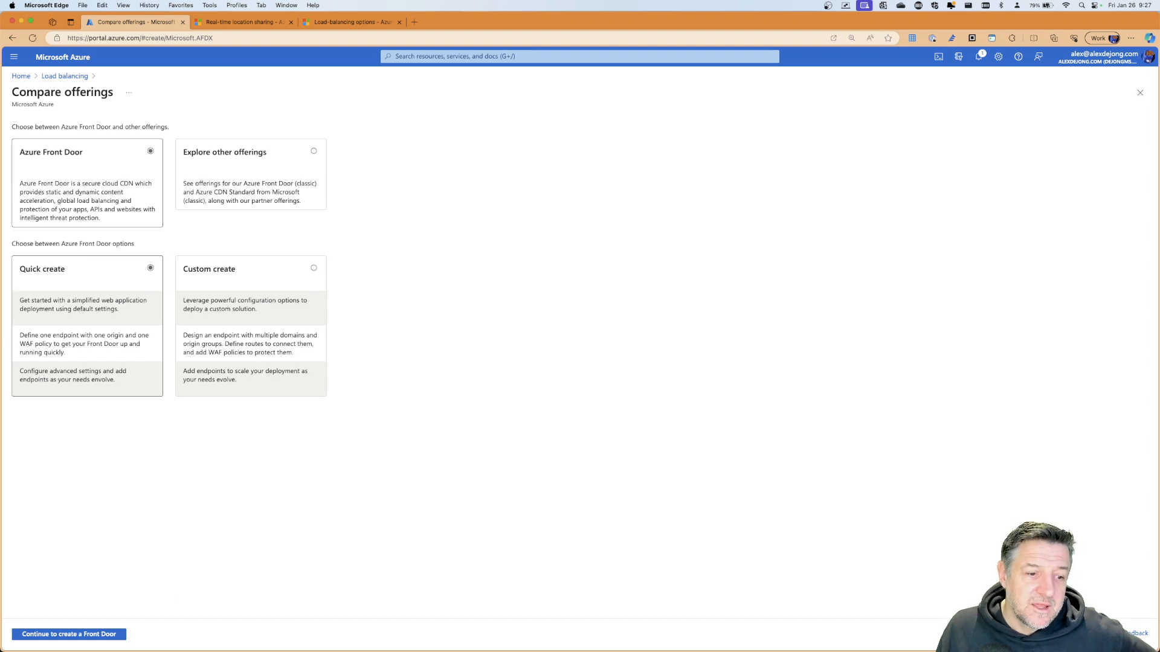
click(75, 635)
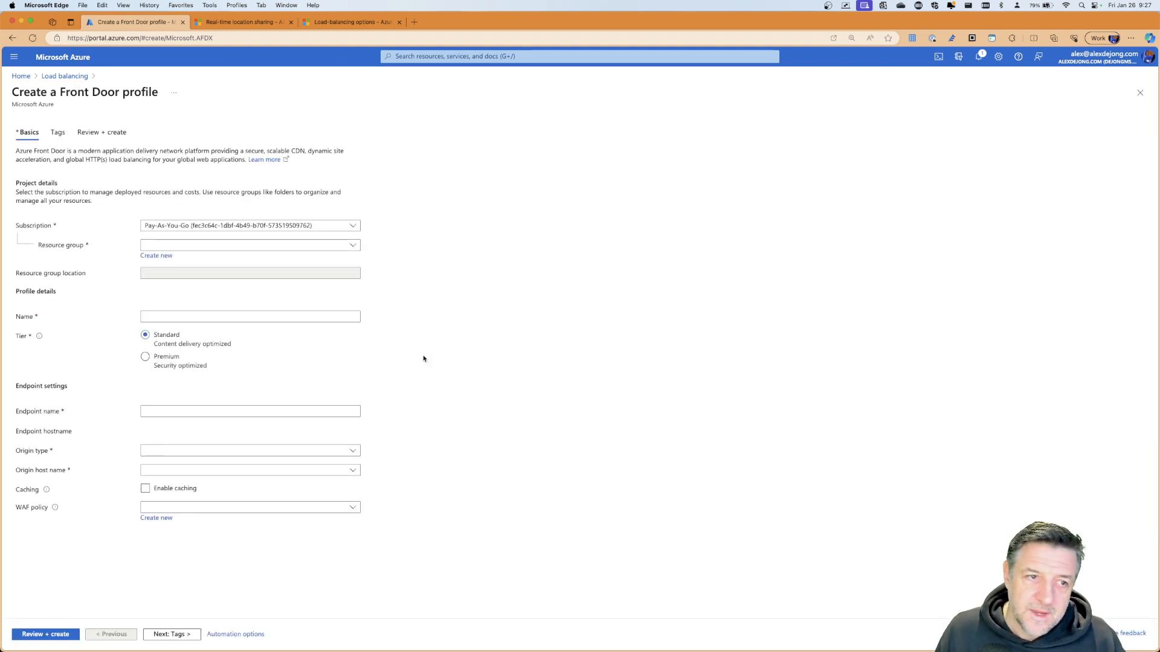
click(171, 245)
click(157, 280)
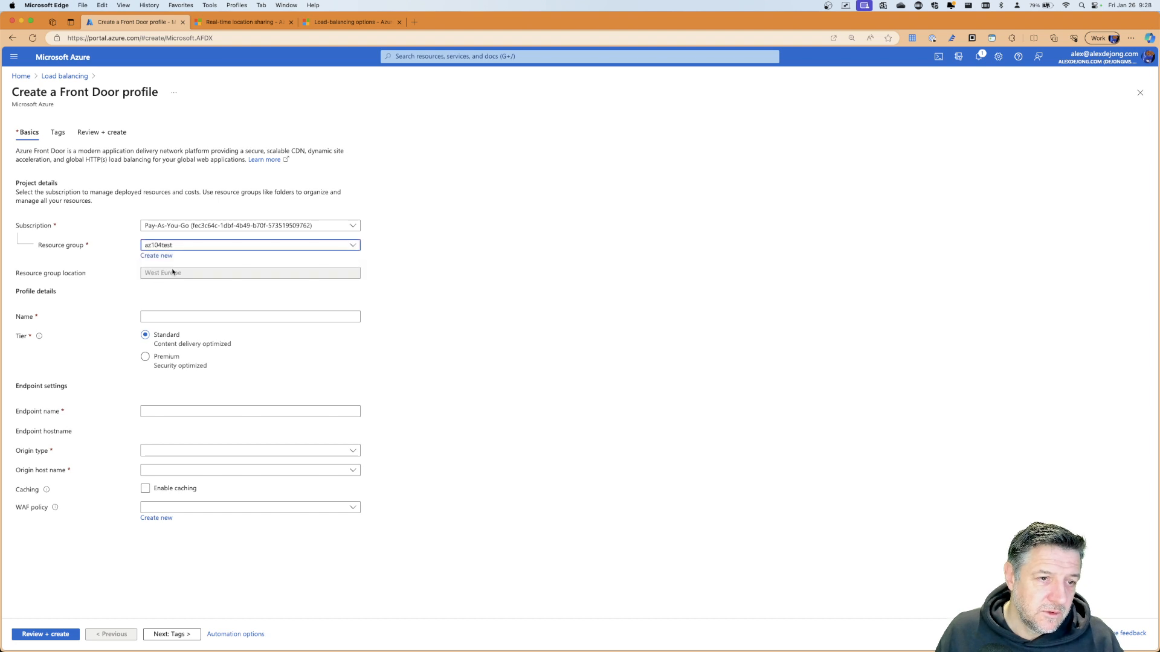
click(160, 318)
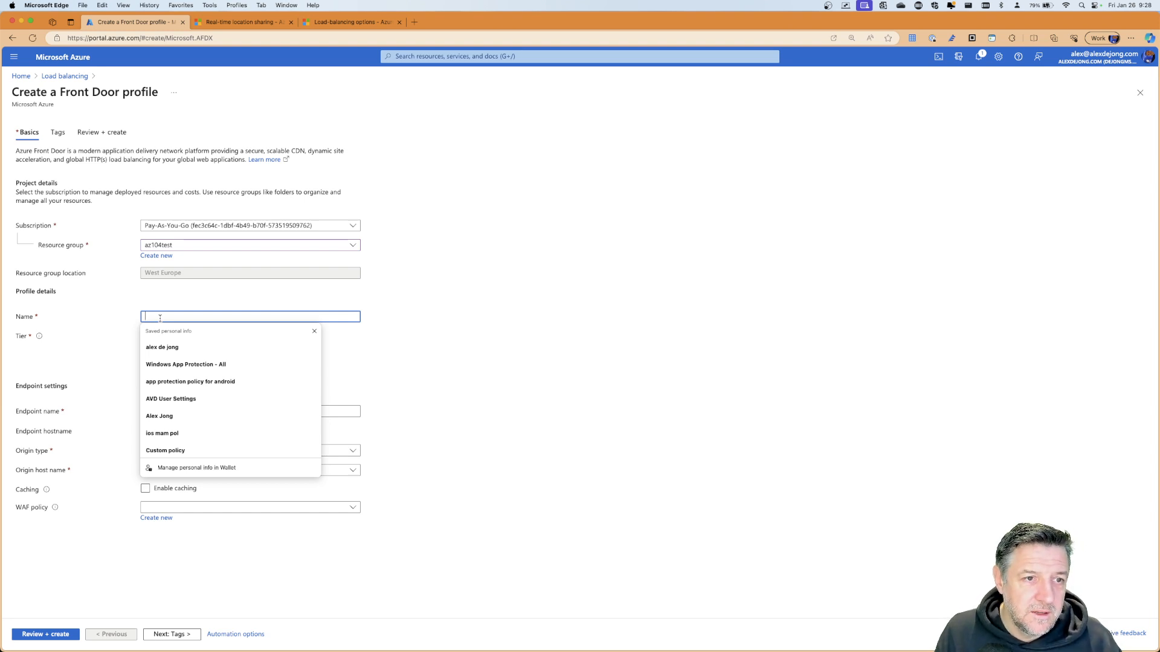
click(173, 226)
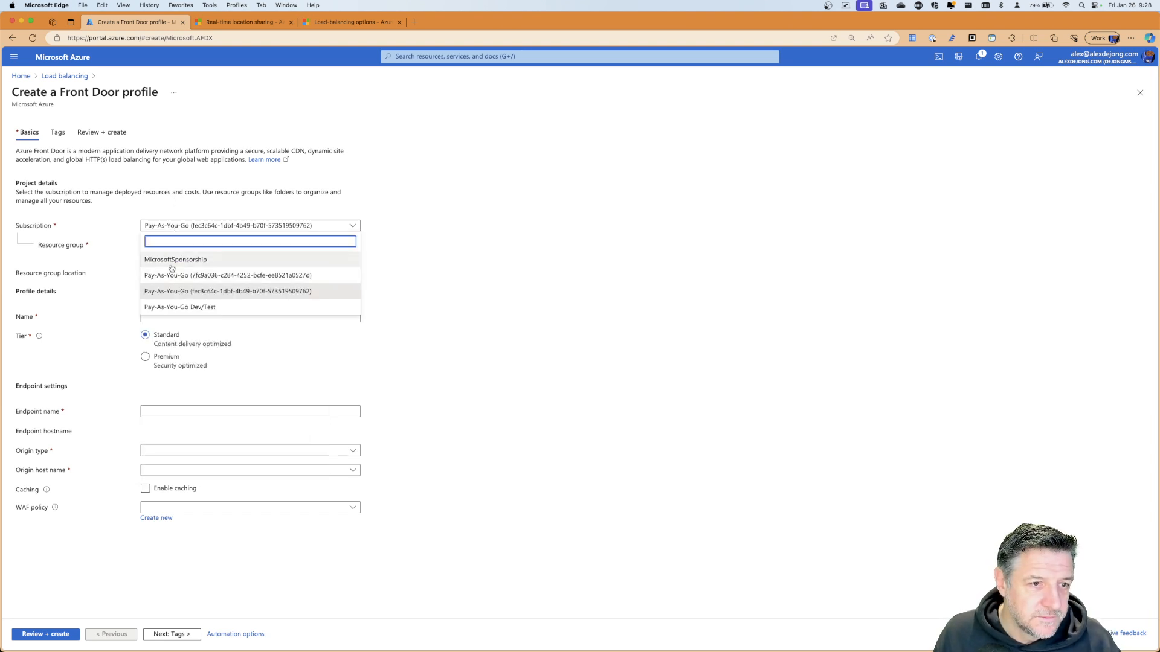
click(199, 261)
click(170, 247)
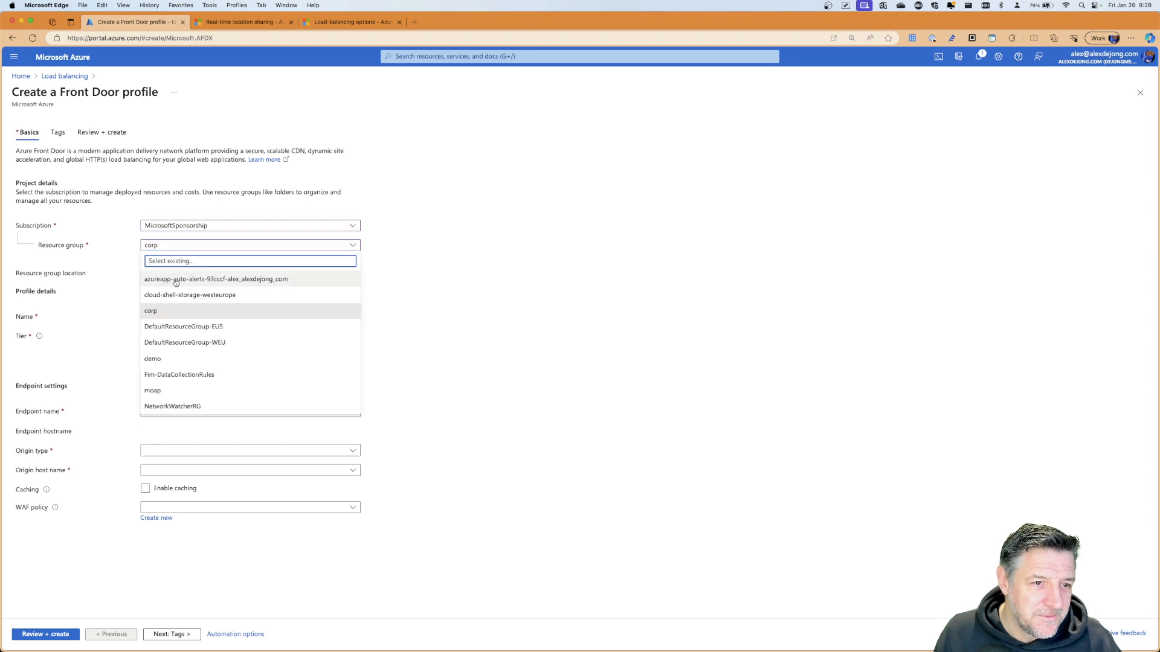
click(172, 362)
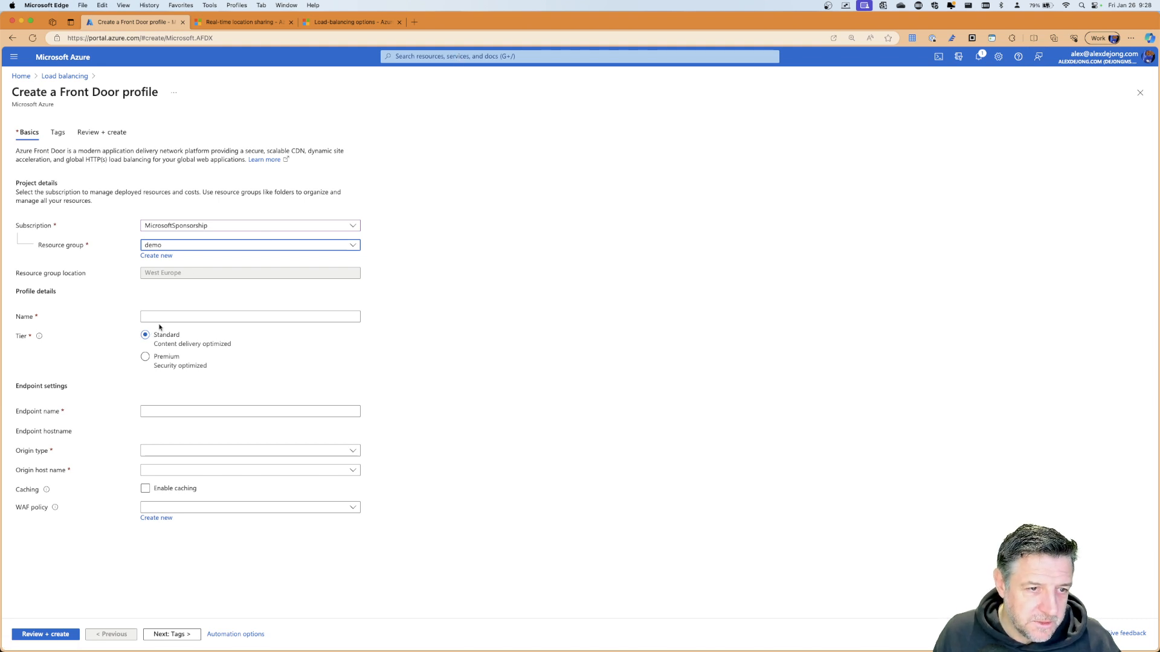
click(161, 317)
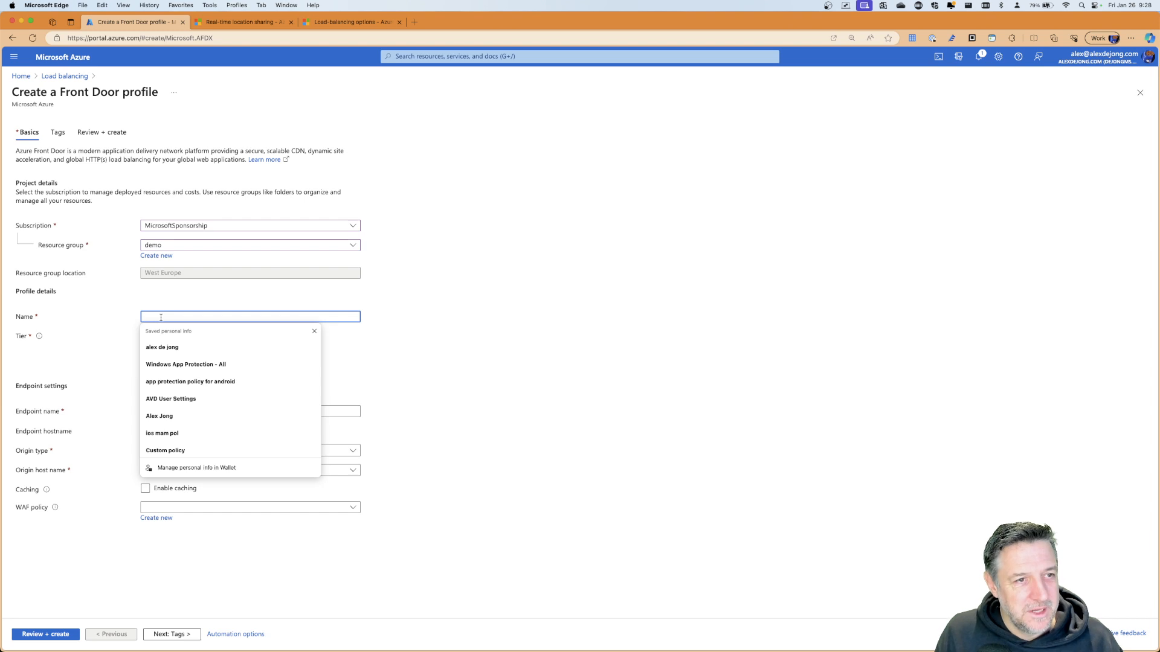
text(afd)
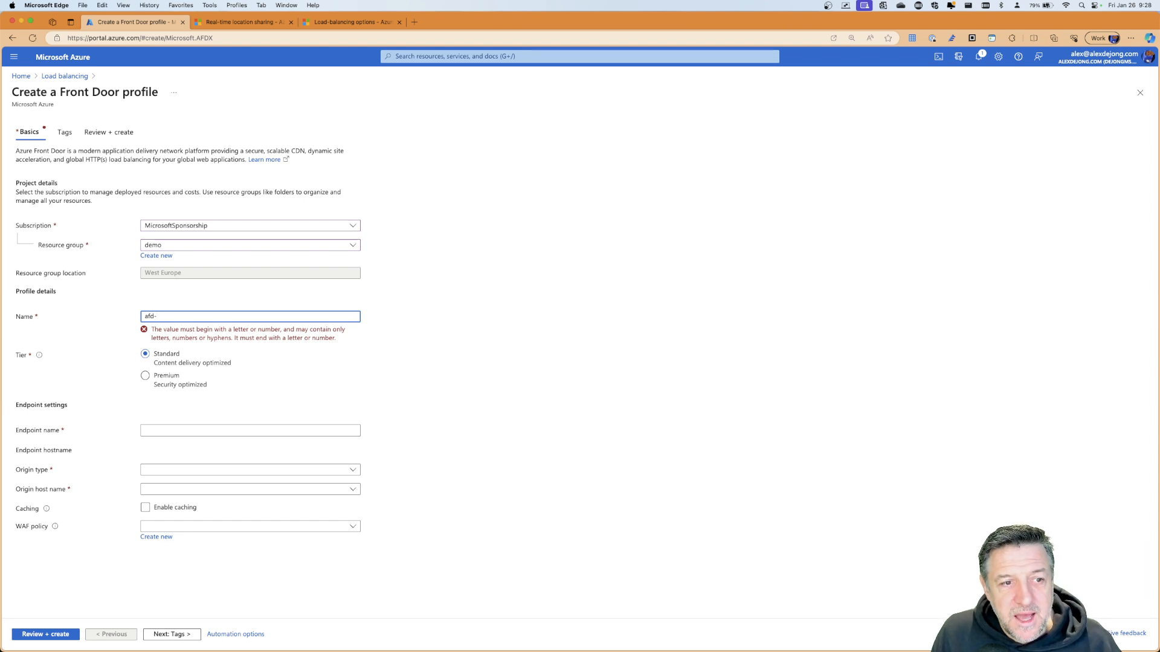
text(-demo)
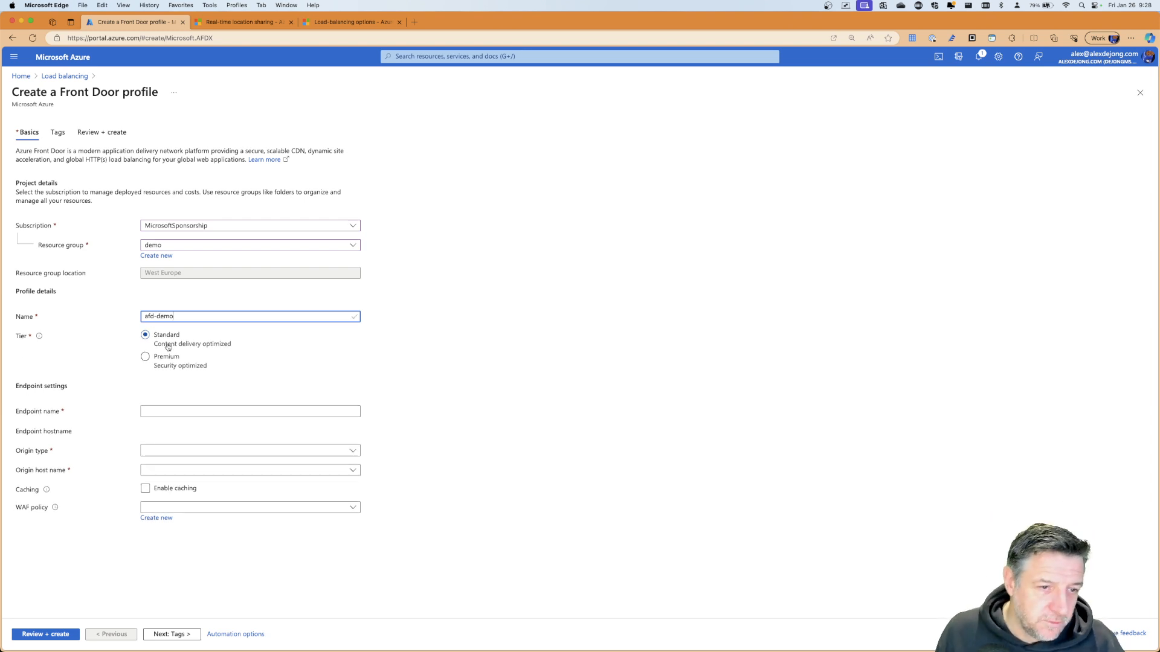
Step: Choose the Premium tier and name the endpoint moap
click(175, 358)
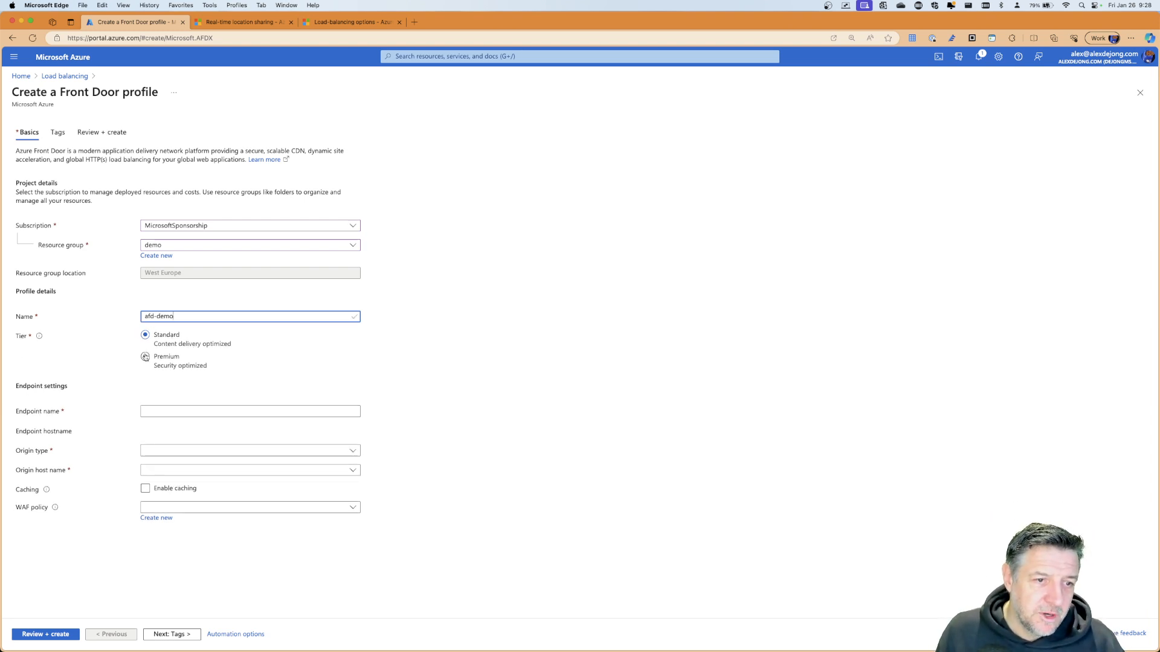
click(156, 410)
text(moap)
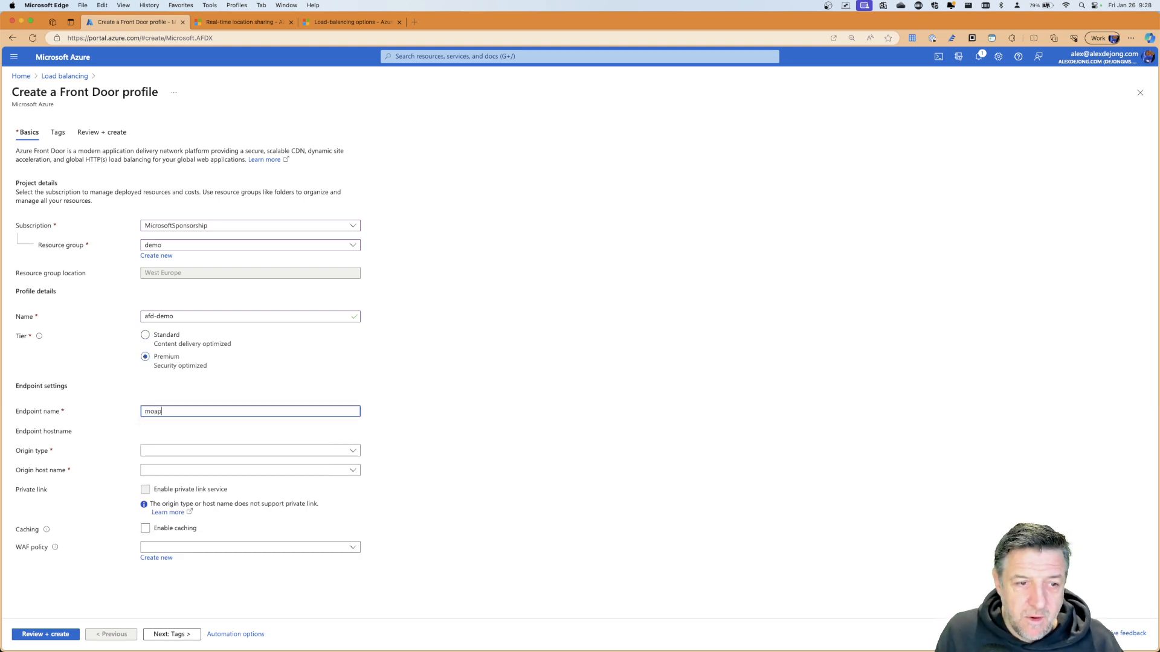
text(.ms)
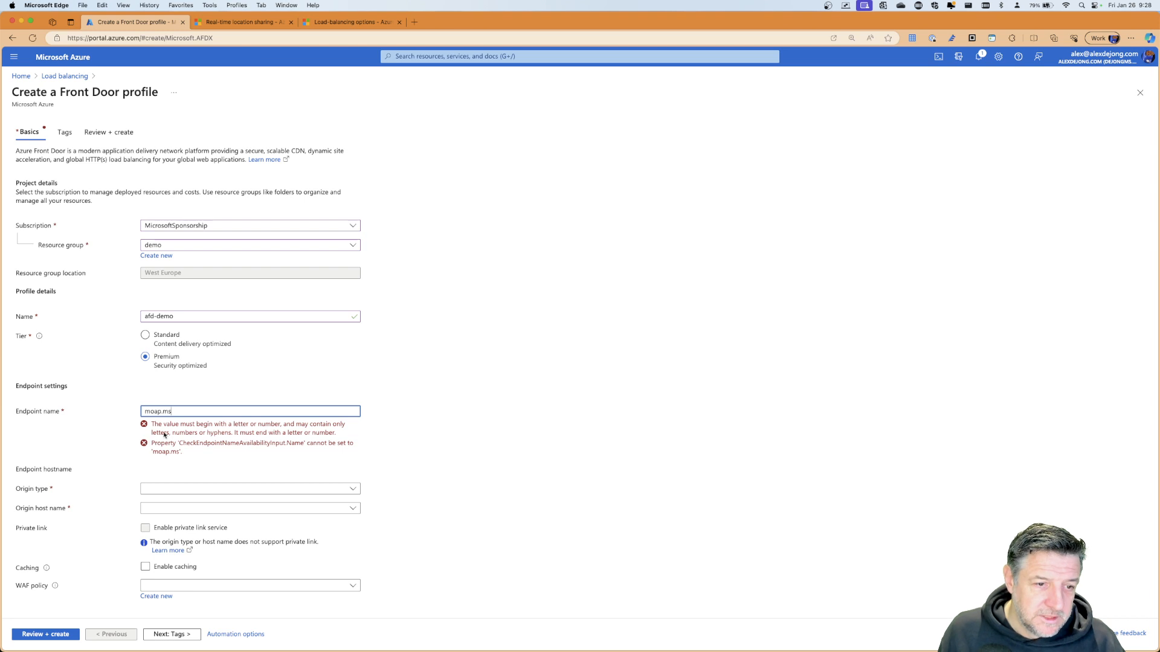
key(BackSpace)
key(BackSpace)
key(BackSpace)
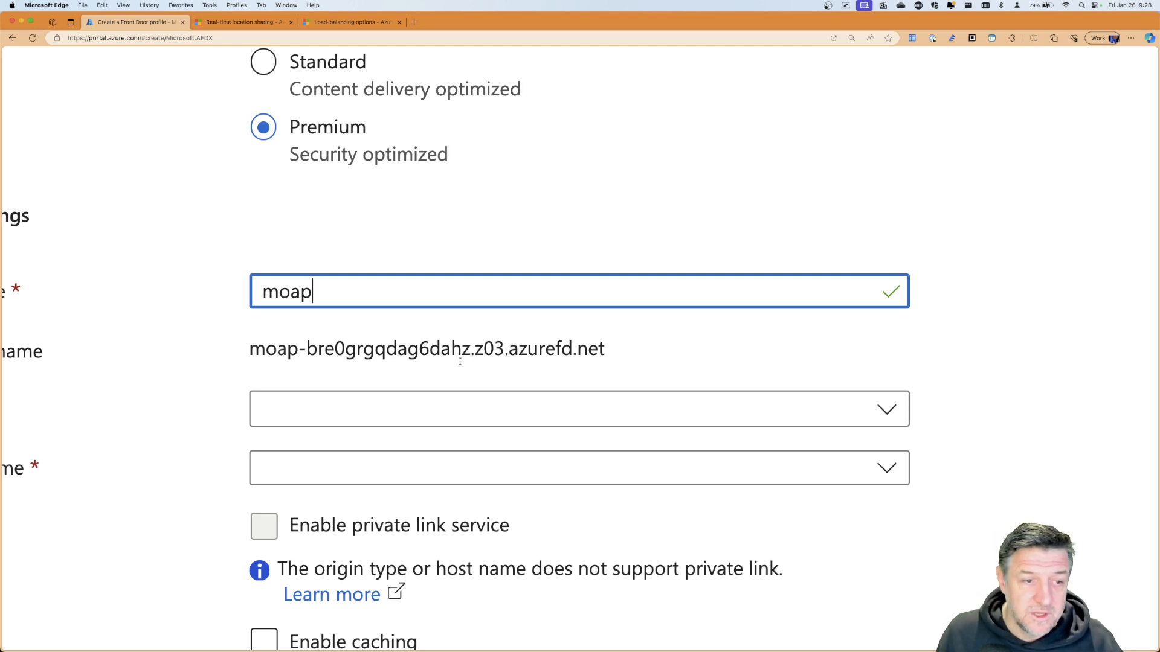
key(super+0)
Step: Set an App services origin at moap.azurewebsites.net, leave caching off, and start a new WAF policy
click(163, 450)
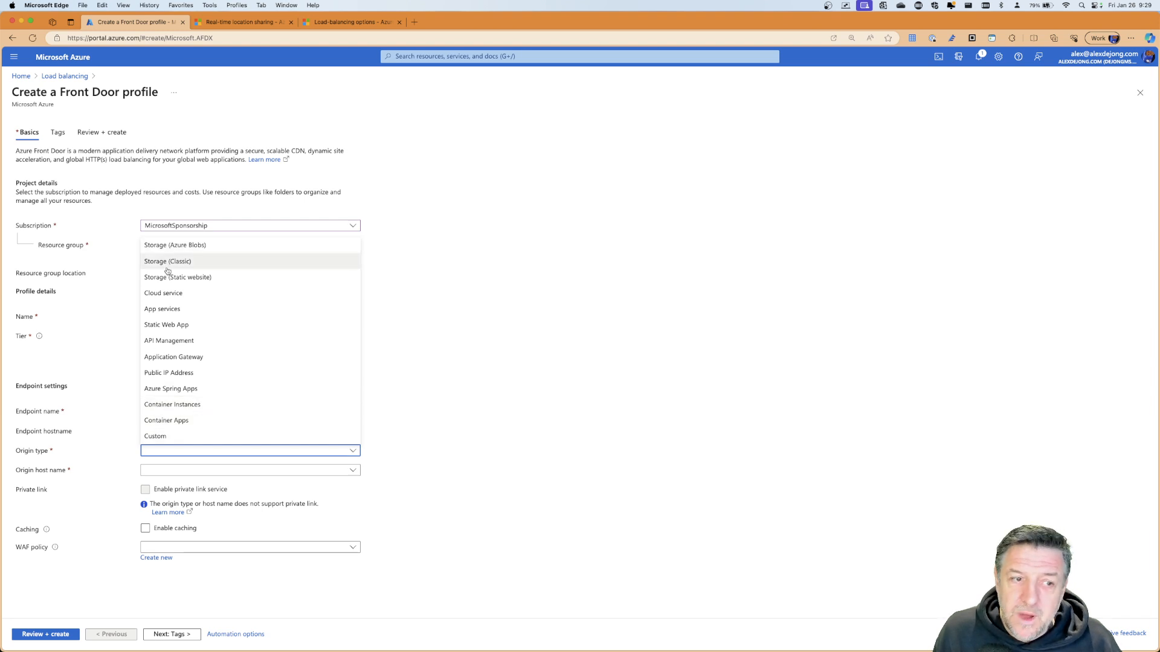
click(159, 308)
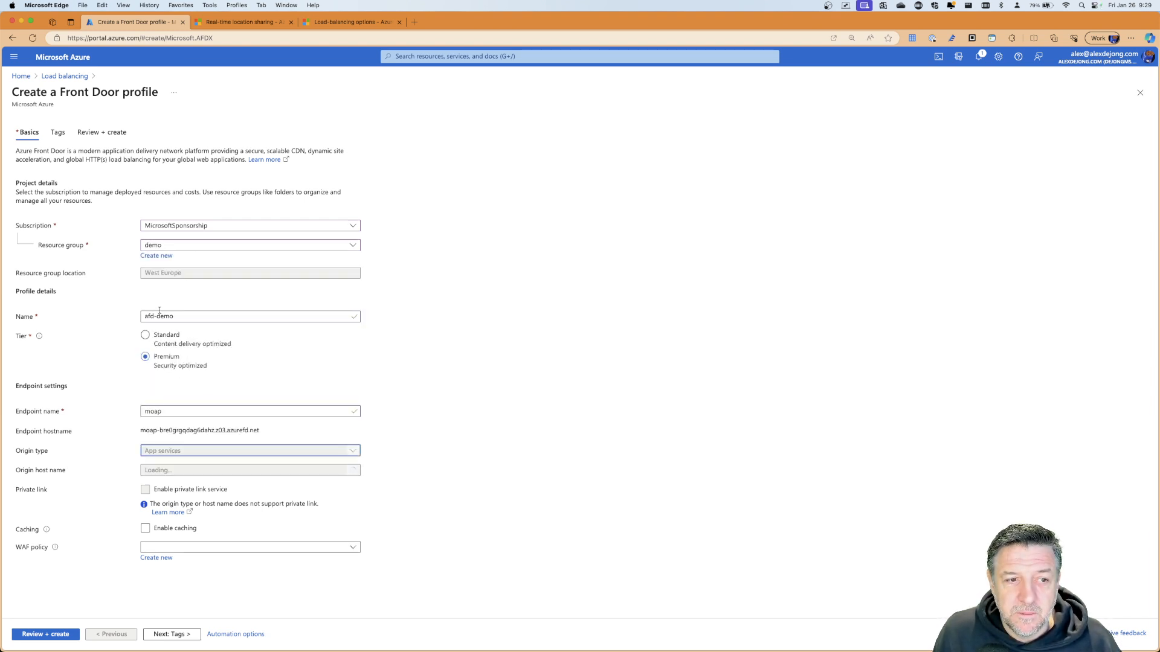
click(215, 472)
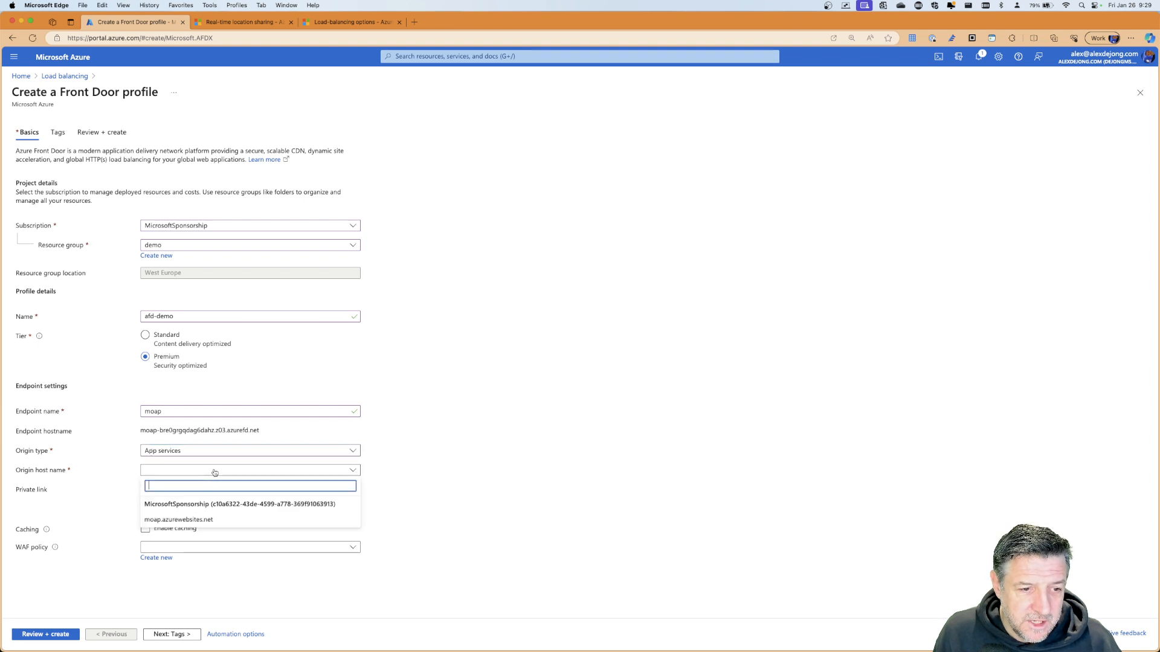
click(177, 521)
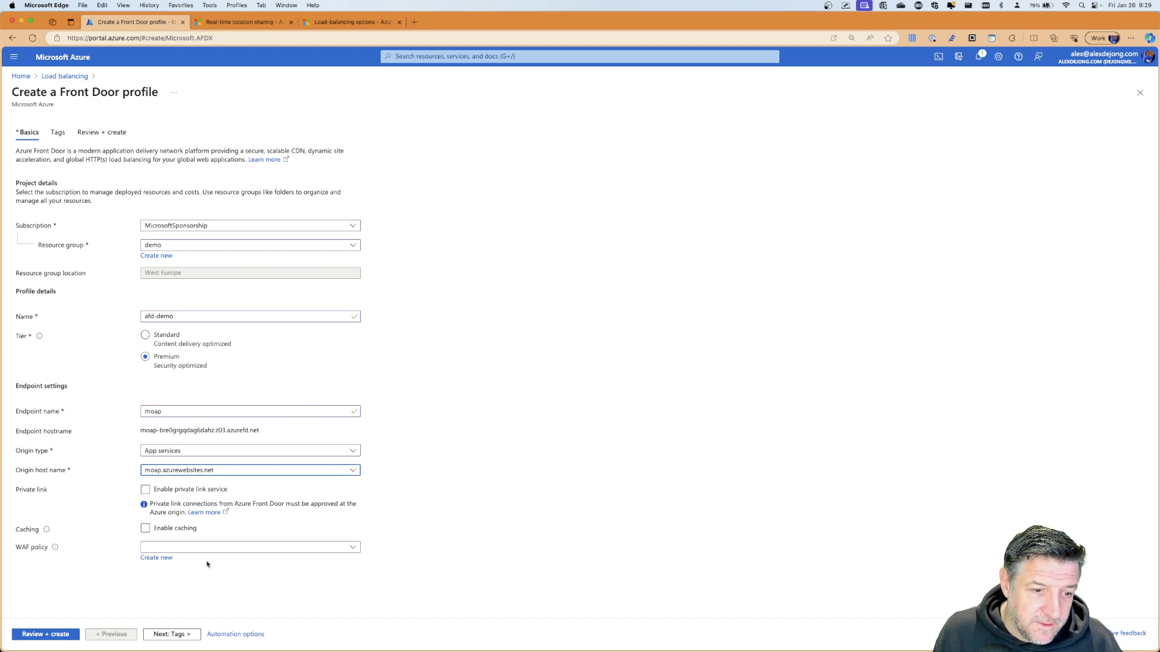
click(146, 528)
click(146, 529)
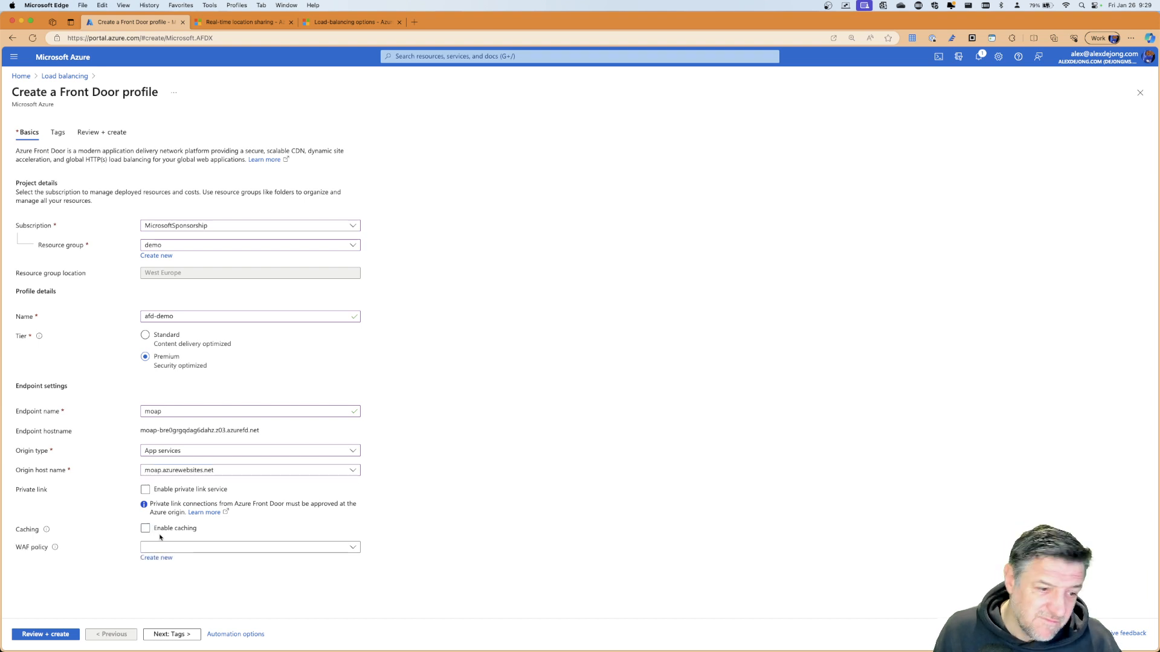
click(181, 548)
click(157, 558)
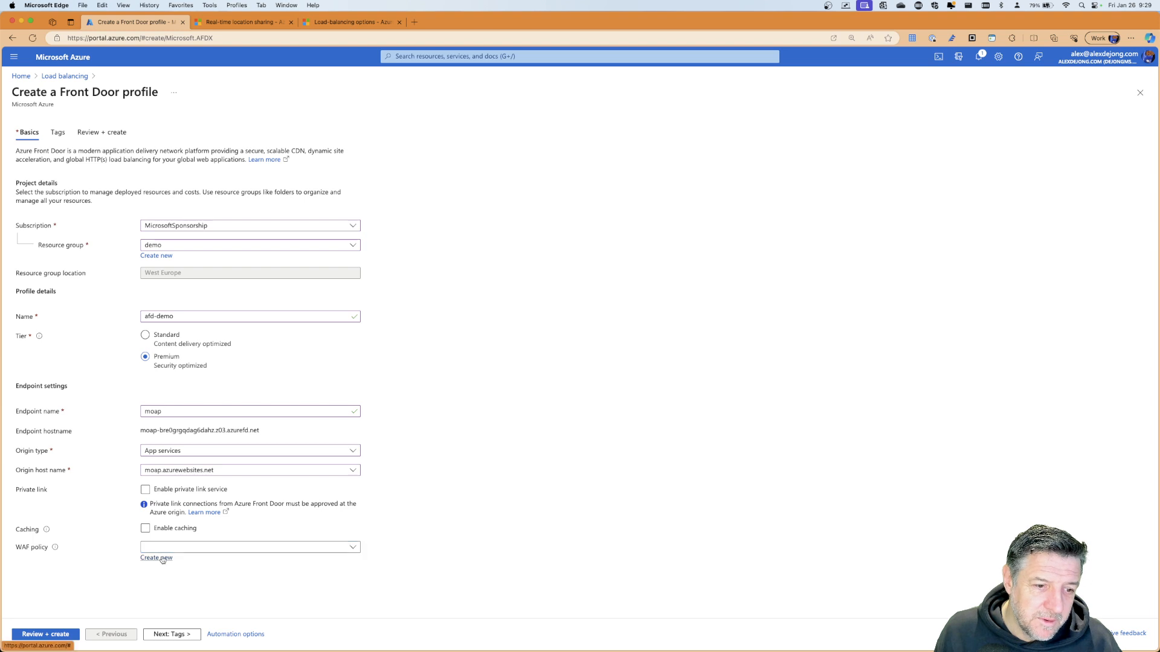
Step: Name the new WAF policy wafpoldemo, fix the typos in the name, and create it
text(waf)
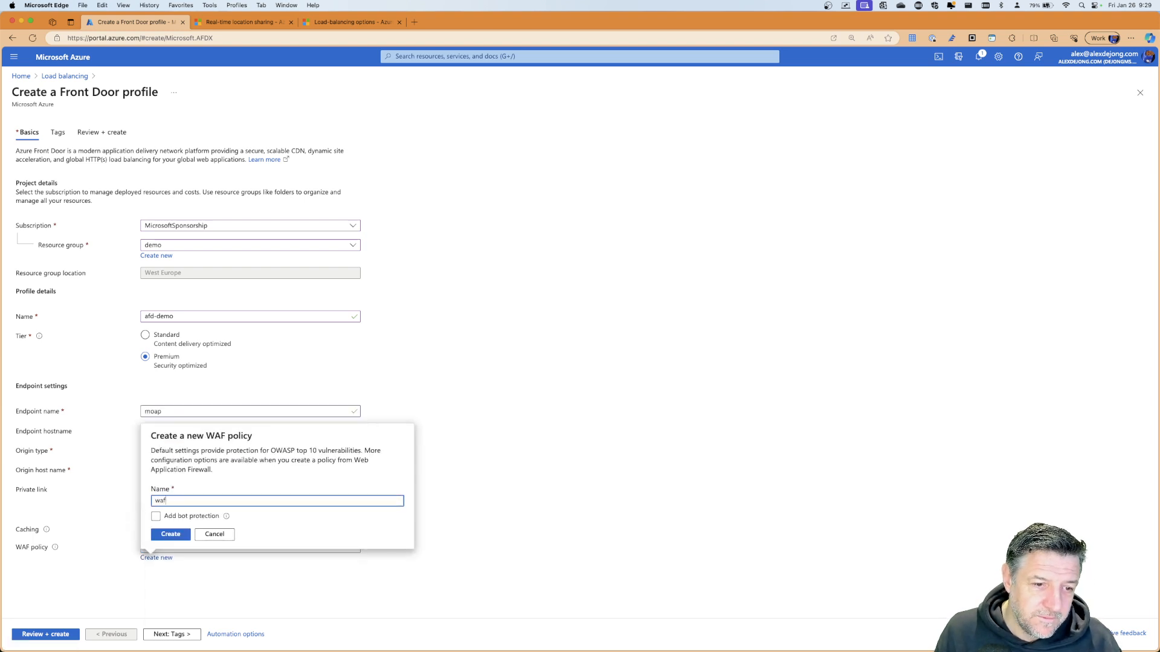
text(pol-dem)
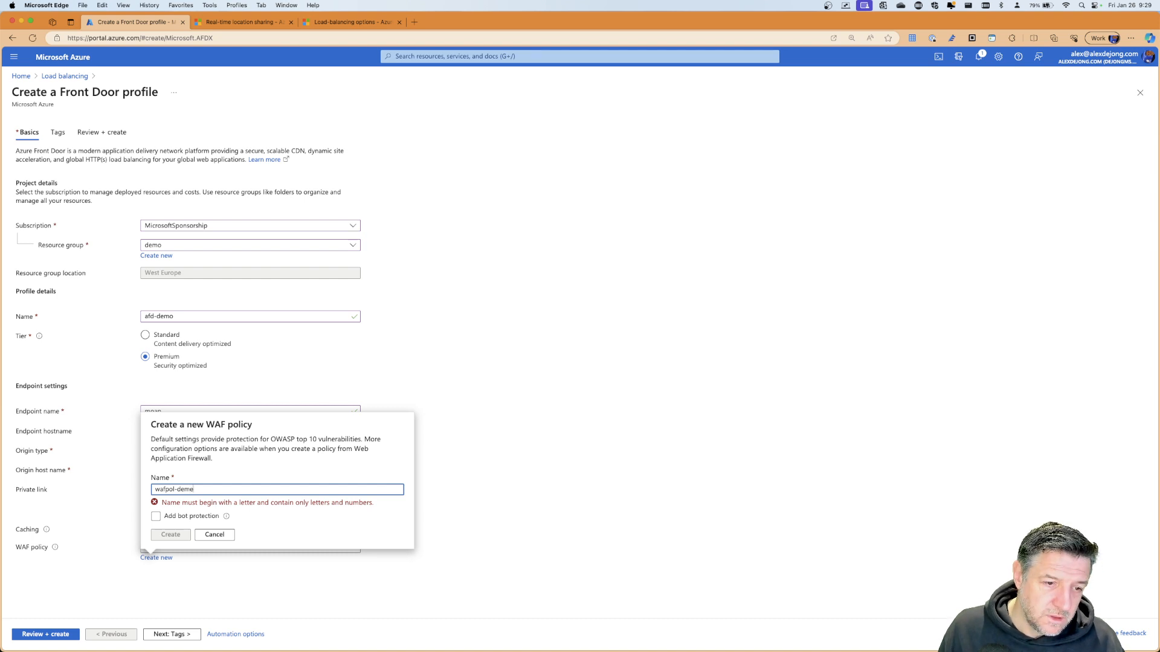
text(p)
key(BackSpace)
text(o)
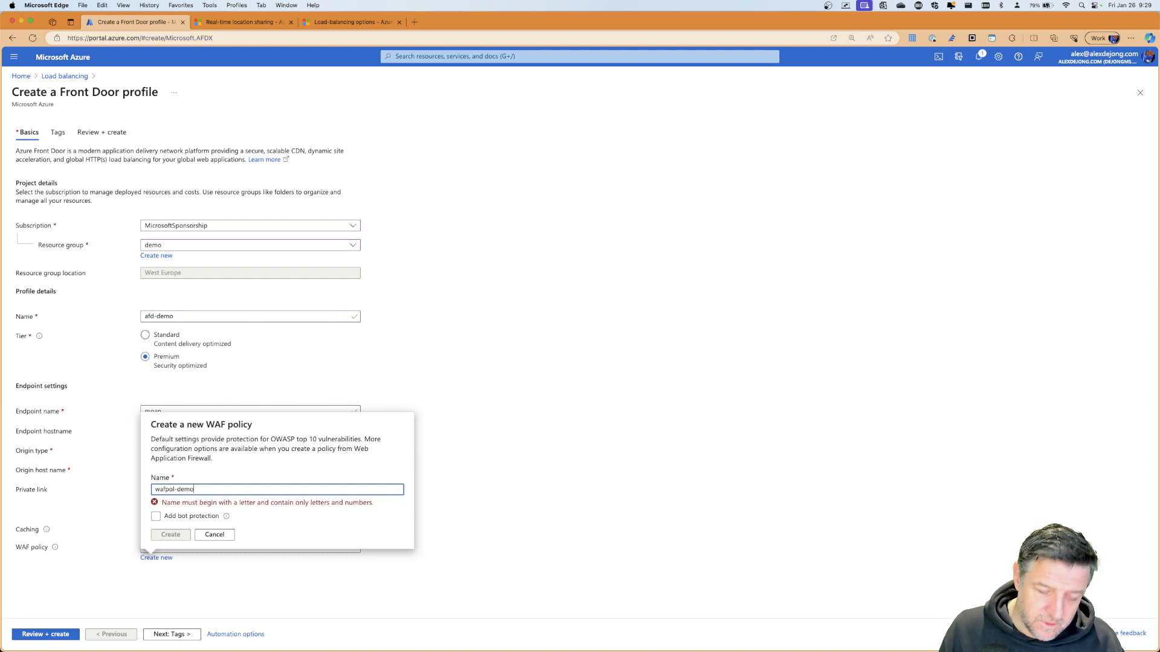
click(179, 490)
key(BackSpace)
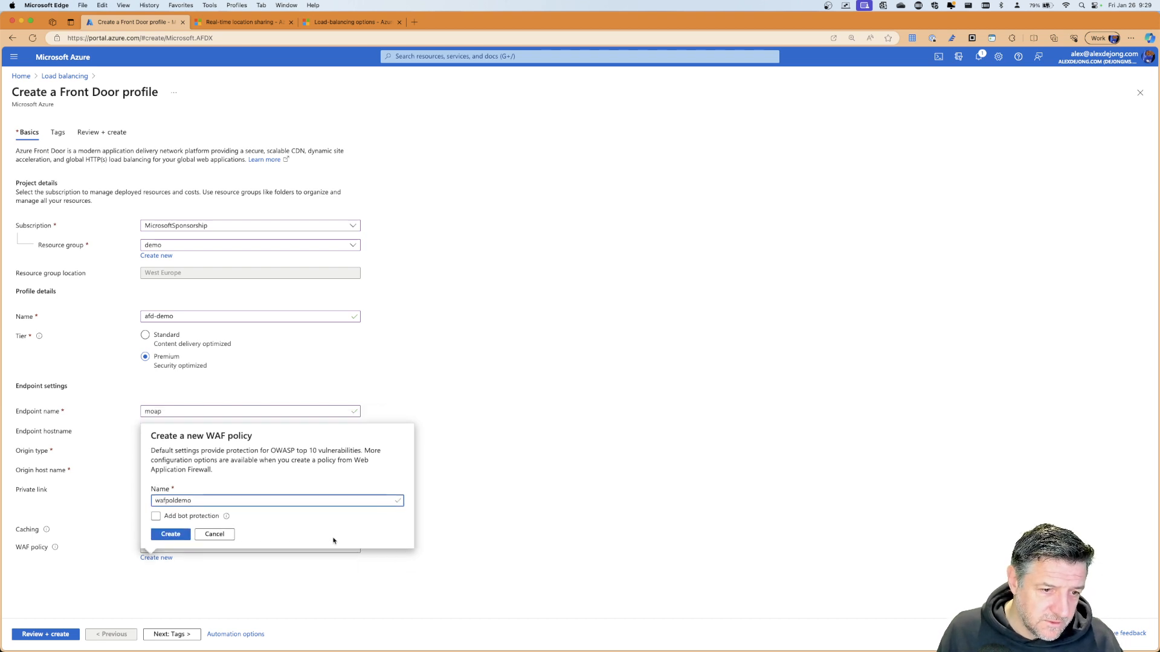
click(180, 535)
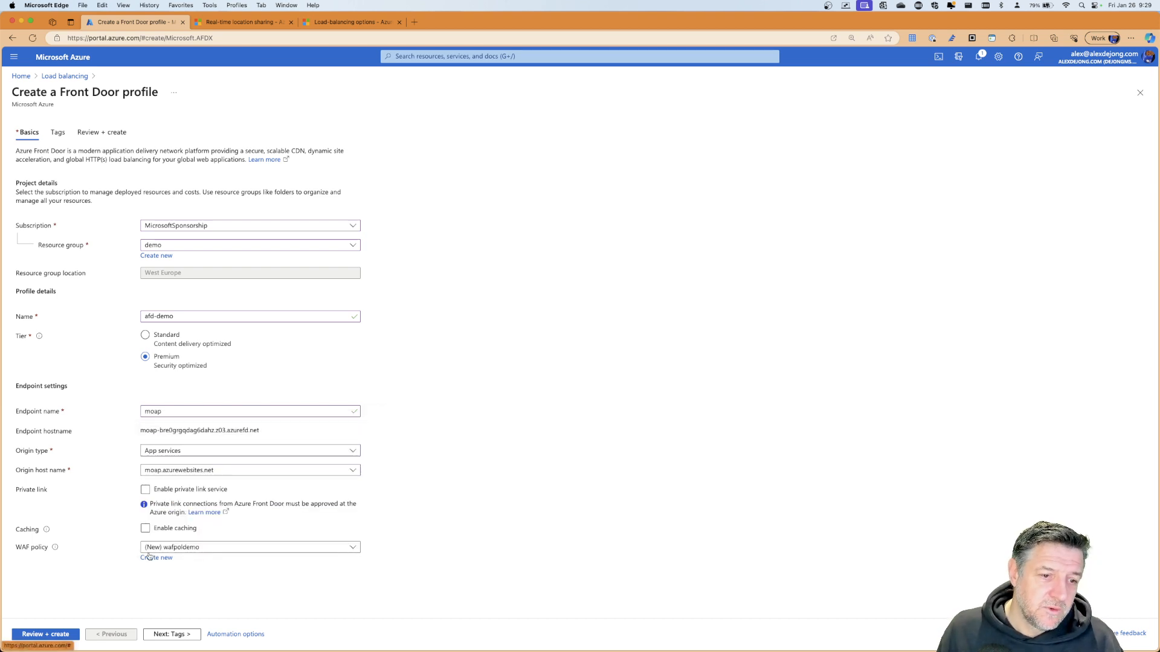
Step: Go through Tags and Review + create, then submit the afd-demo profile for deployment
click(171, 634)
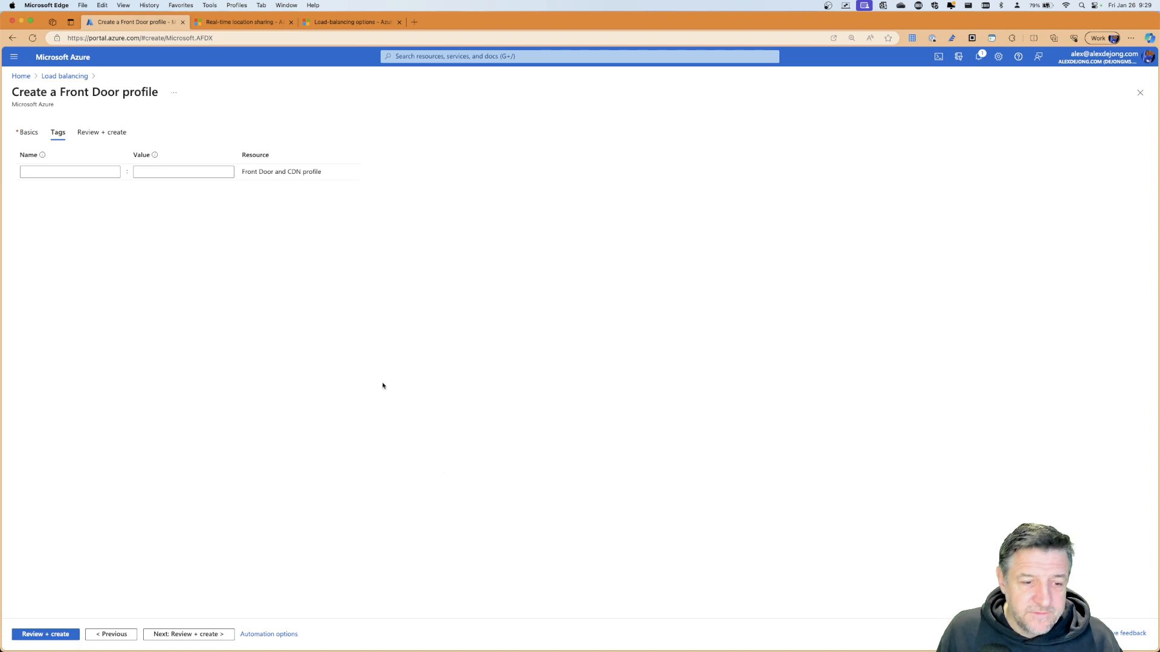
click(222, 634)
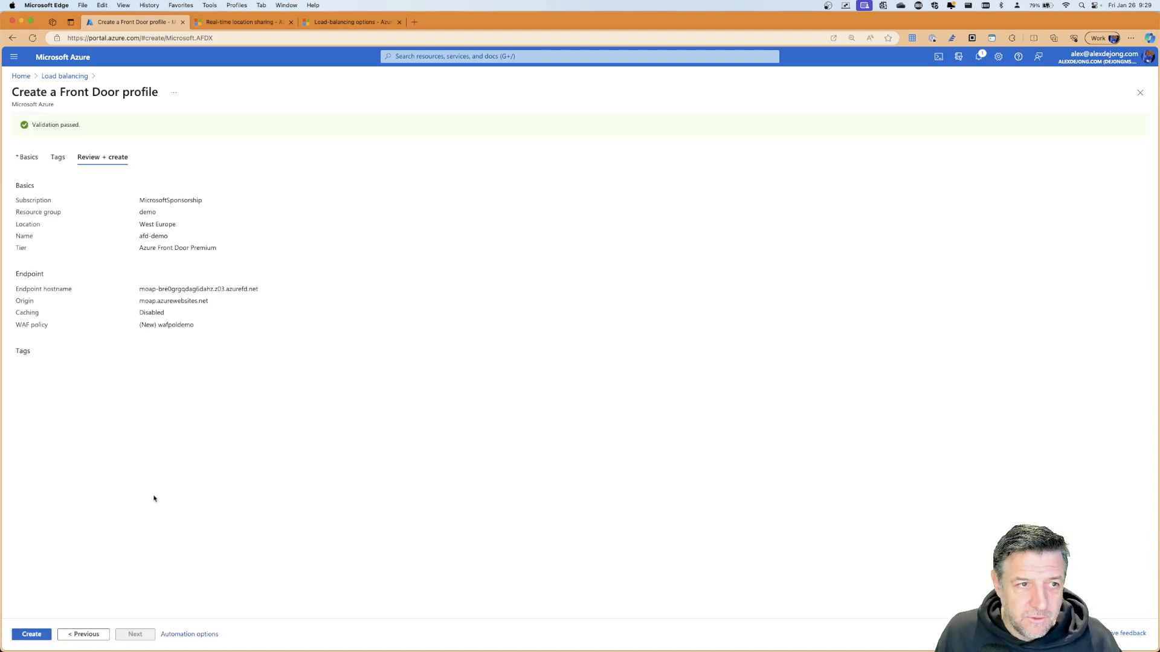
click(32, 632)
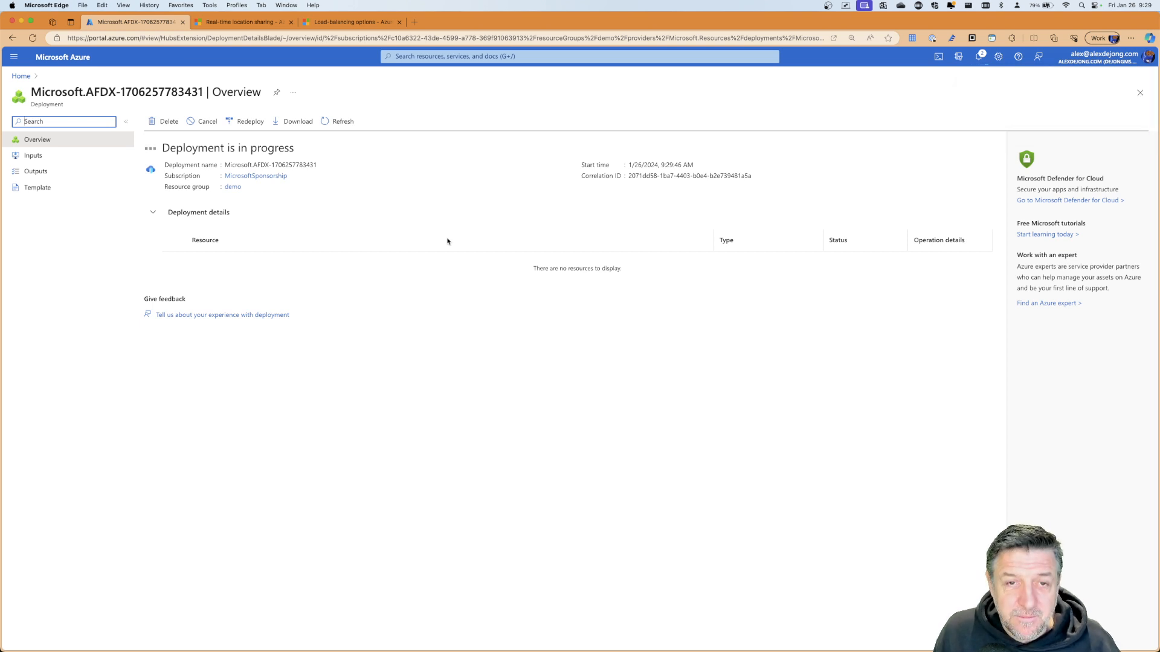
Step: Switch to the desktop space showing the Publishing workloads whiteboard diagram
key(ctrl+Right)
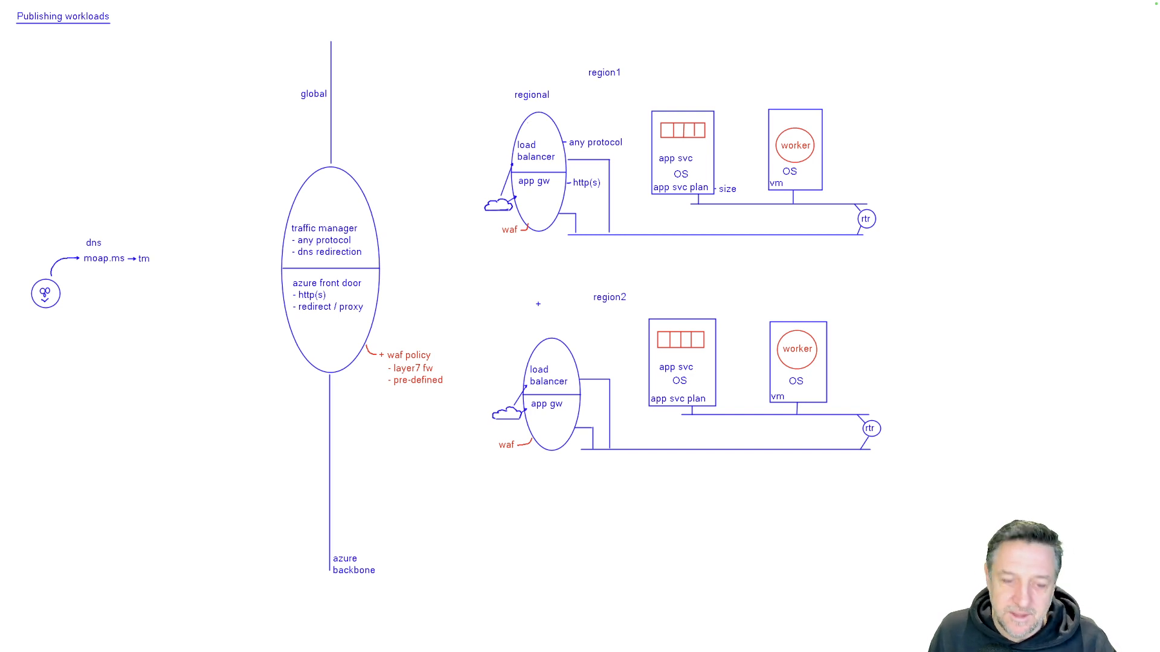
Step: Return to the Azure deployment page, where the afd-demo resources are now being created
key(ctrl+Left)
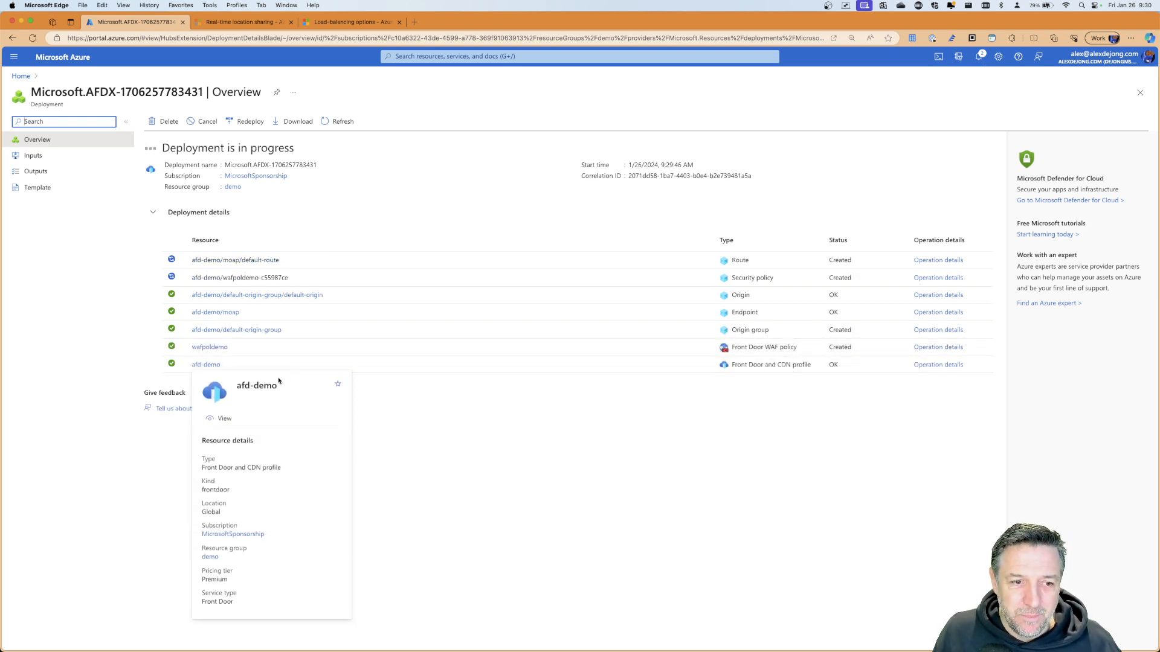
Step: Search 'waf' and open wafpoldemo from the Web Application Firewall policies list
mouse_move(207, 349)
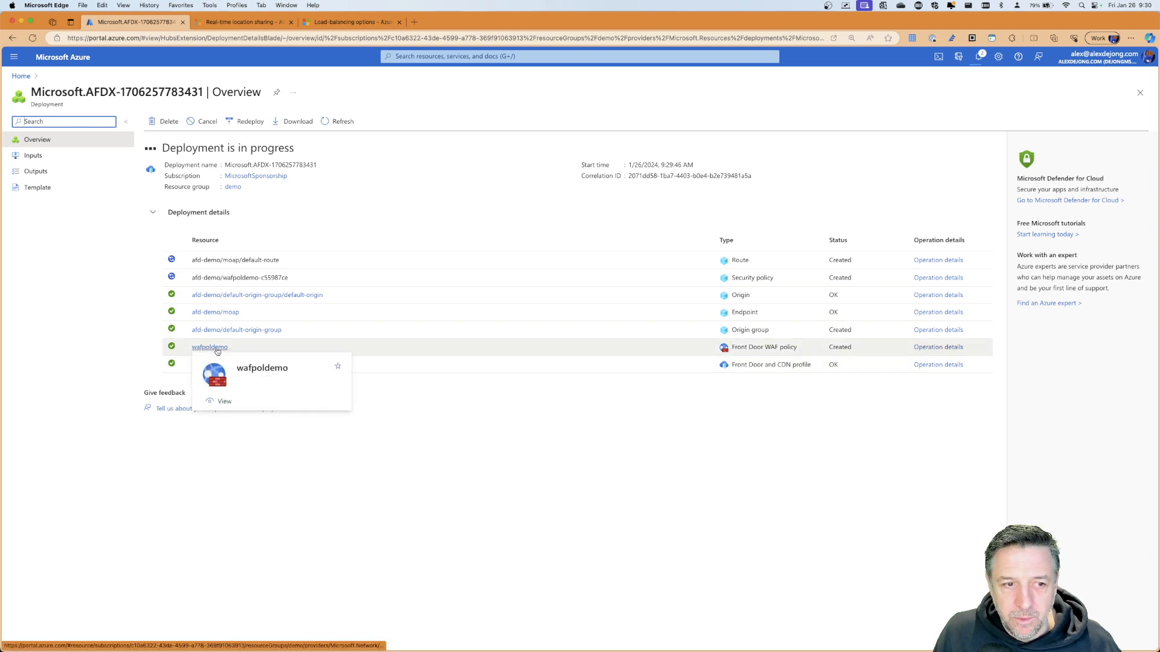
click(543, 57)
text(w)
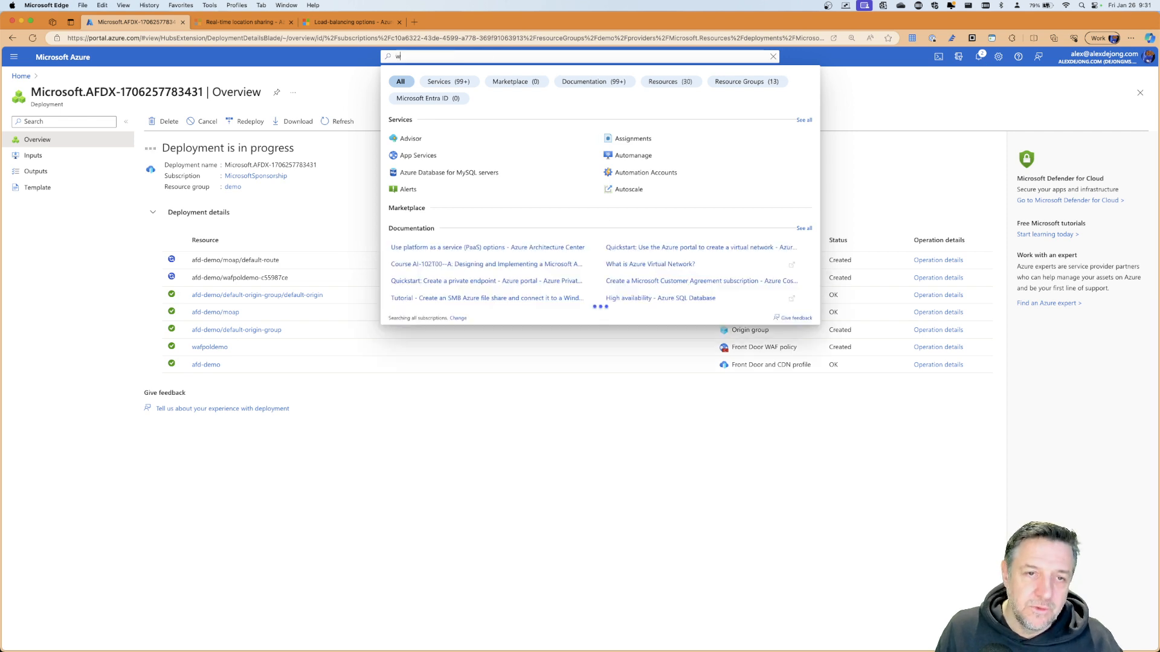
text(af)
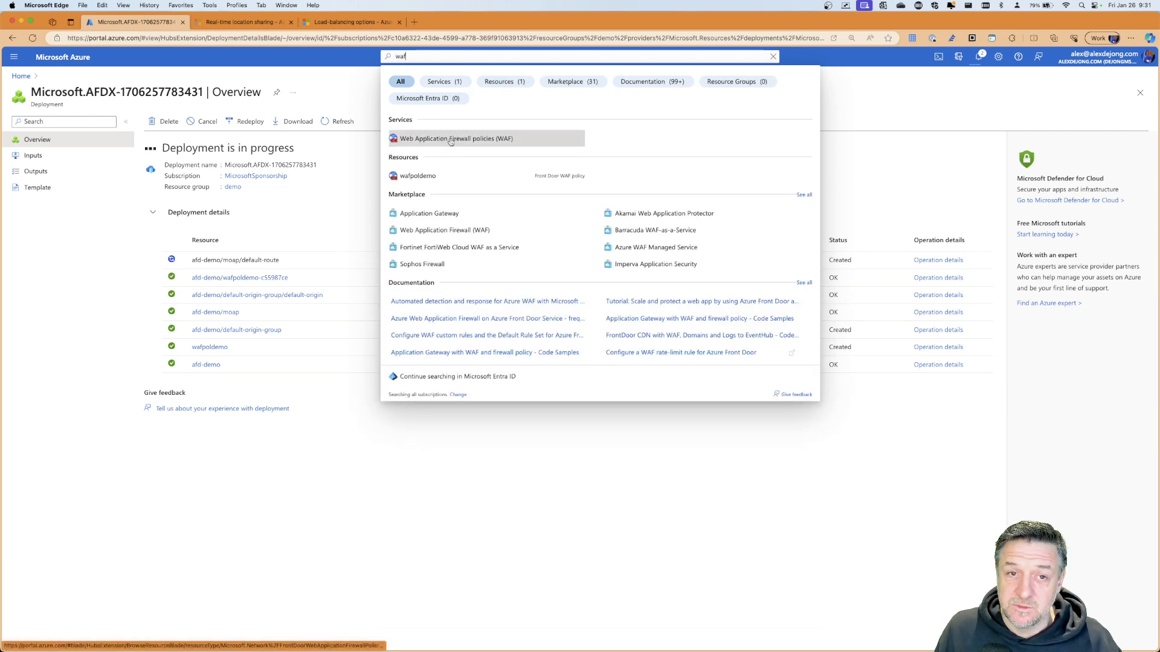
click(450, 140)
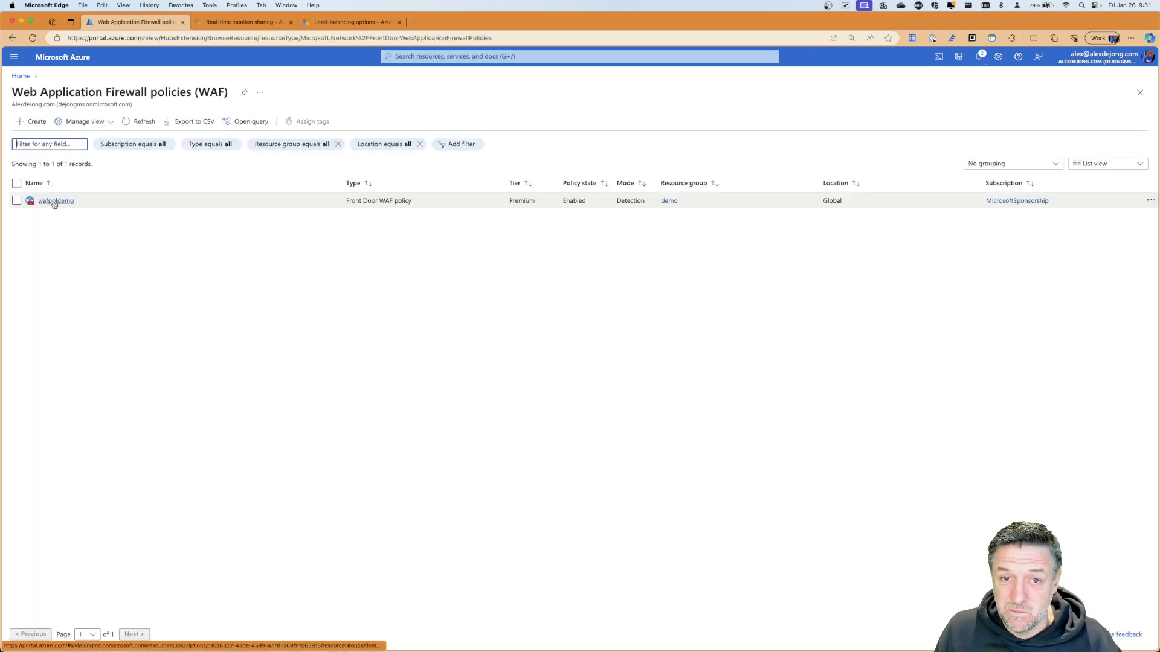
click(55, 202)
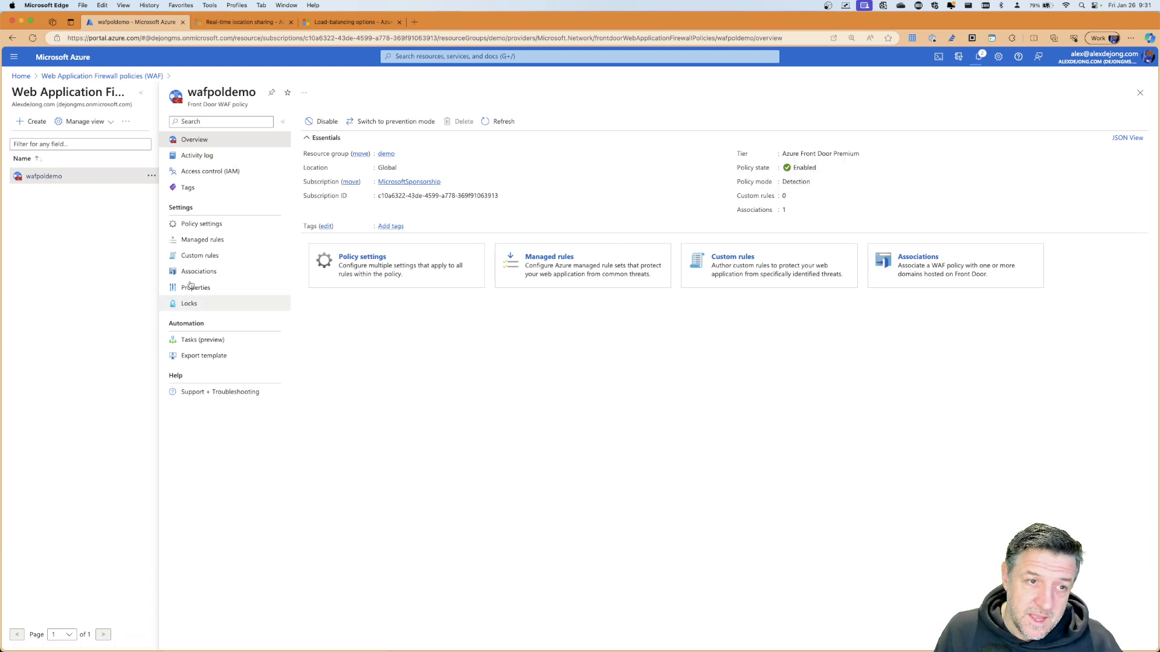
Step: Look over the wafpoldemo policy settings and open its managed rules
click(200, 227)
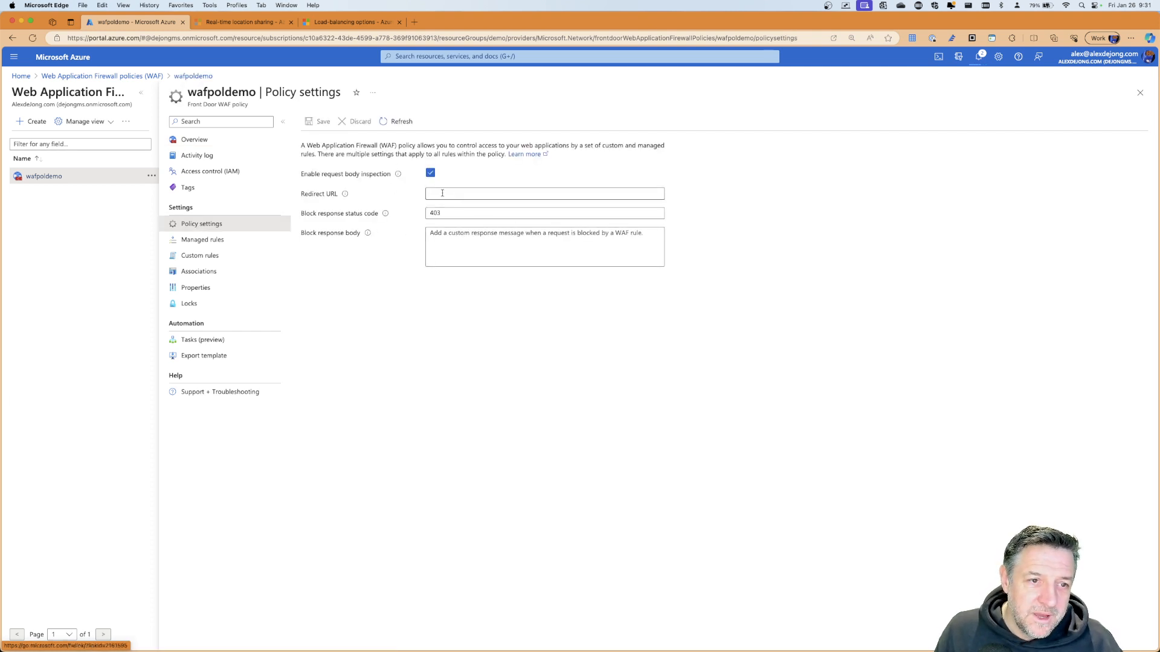
click(188, 242)
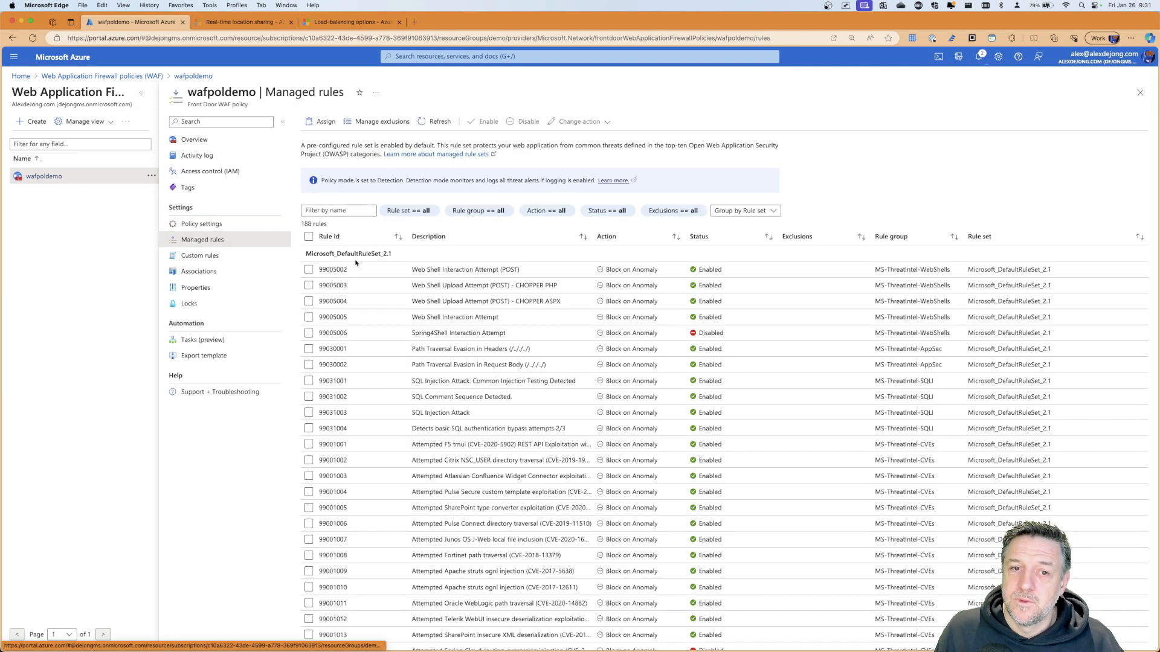
scroll(542, 292, down, 1)
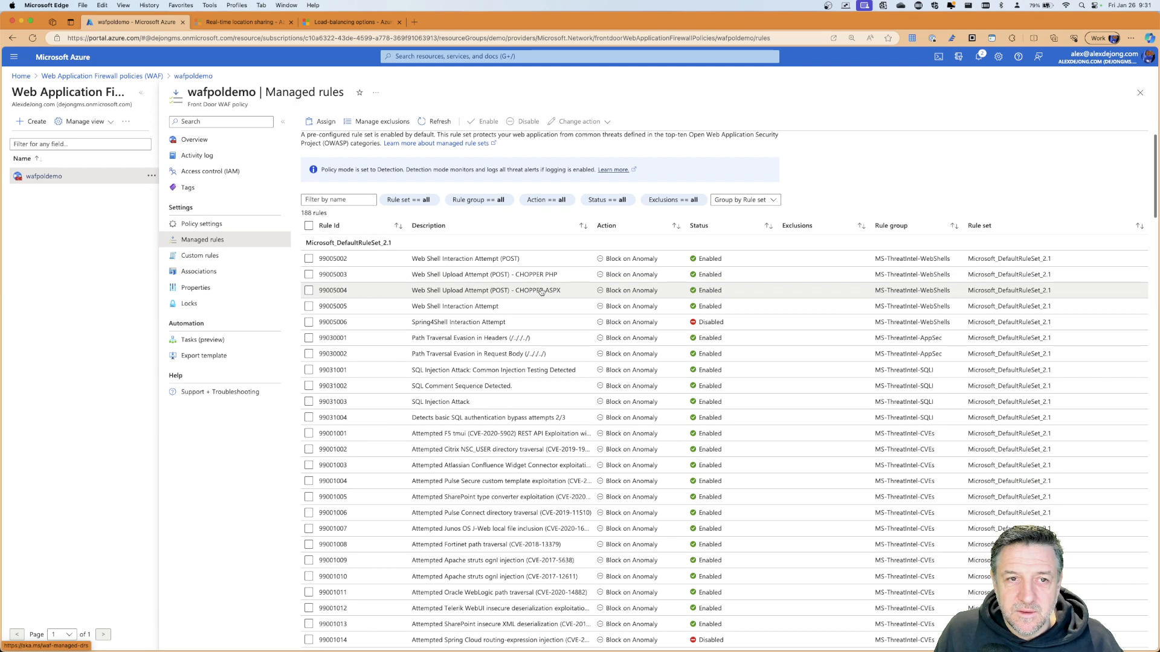
scroll(541, 291, up, 1)
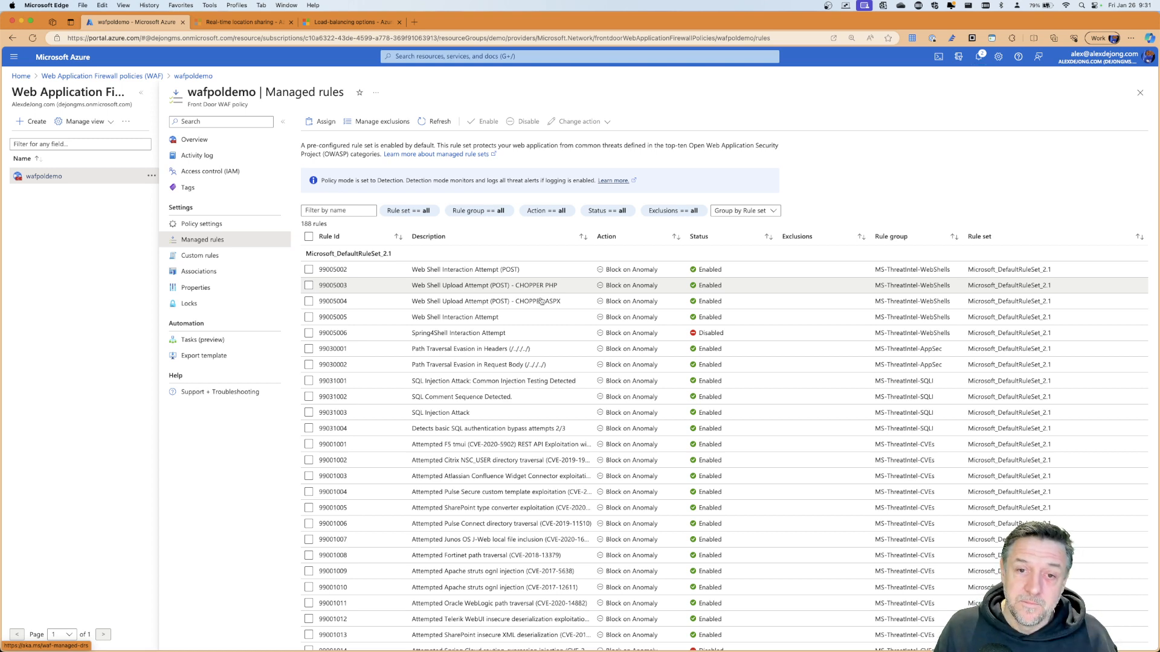
Step: Scroll through the 188 Microsoft_DefaultRuleSet_2.1 rules, then bring up the empty Custom rules list
scroll(541, 292, down, 5)
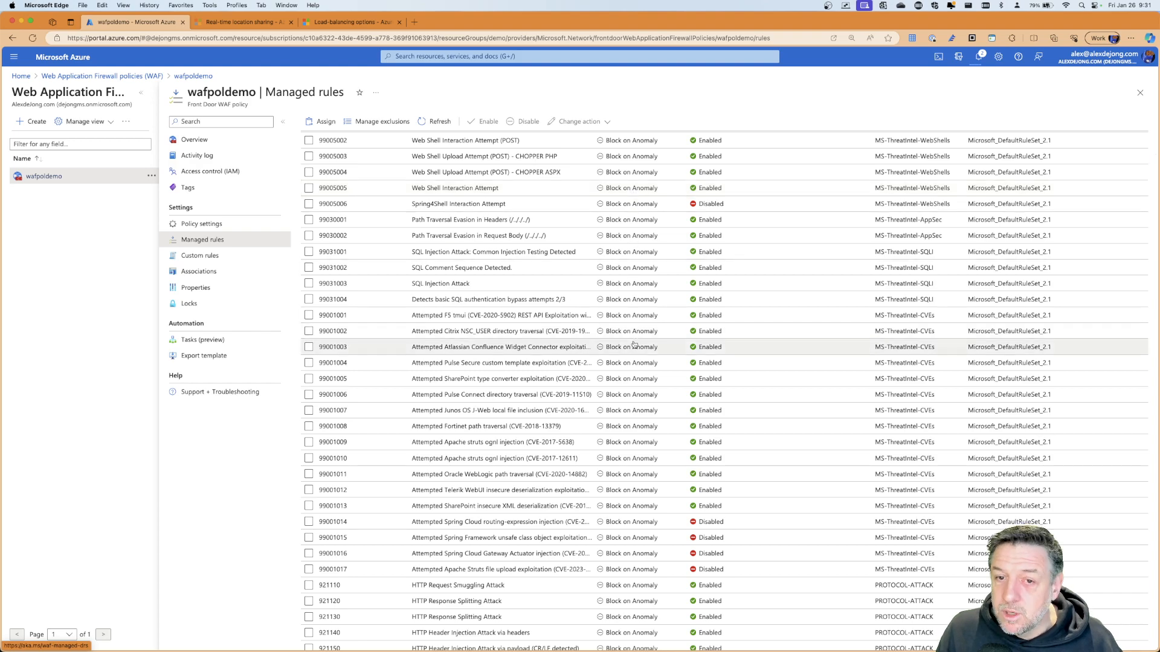
scroll(633, 345, down, 12)
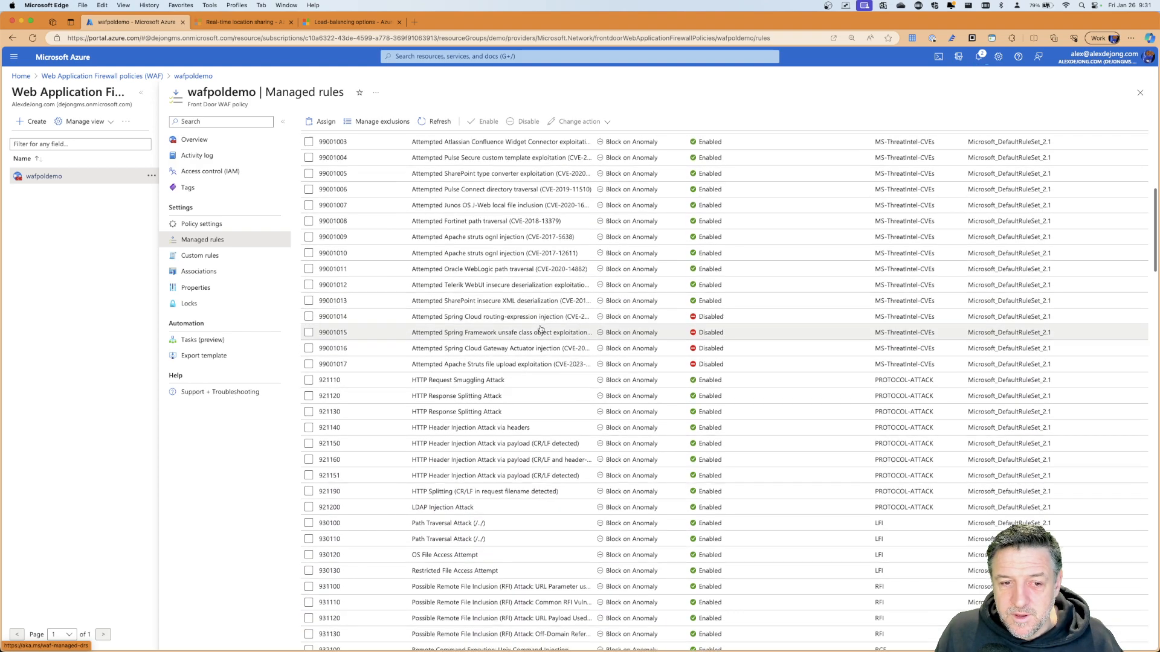
scroll(541, 327, down, 14)
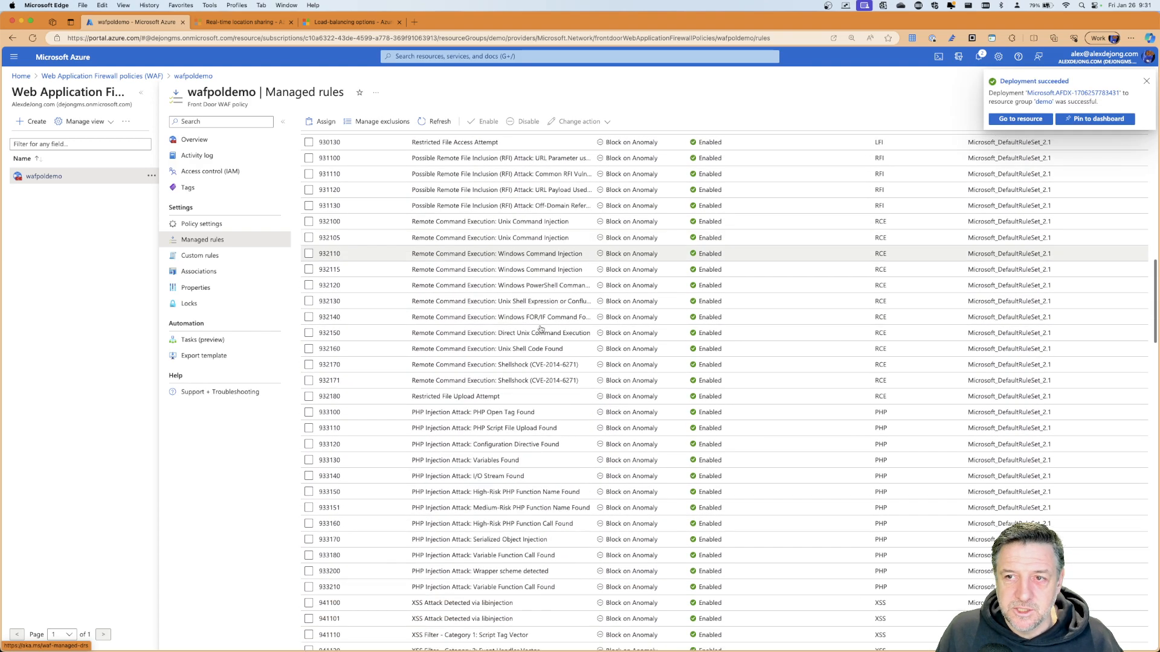
scroll(541, 328, down, 10)
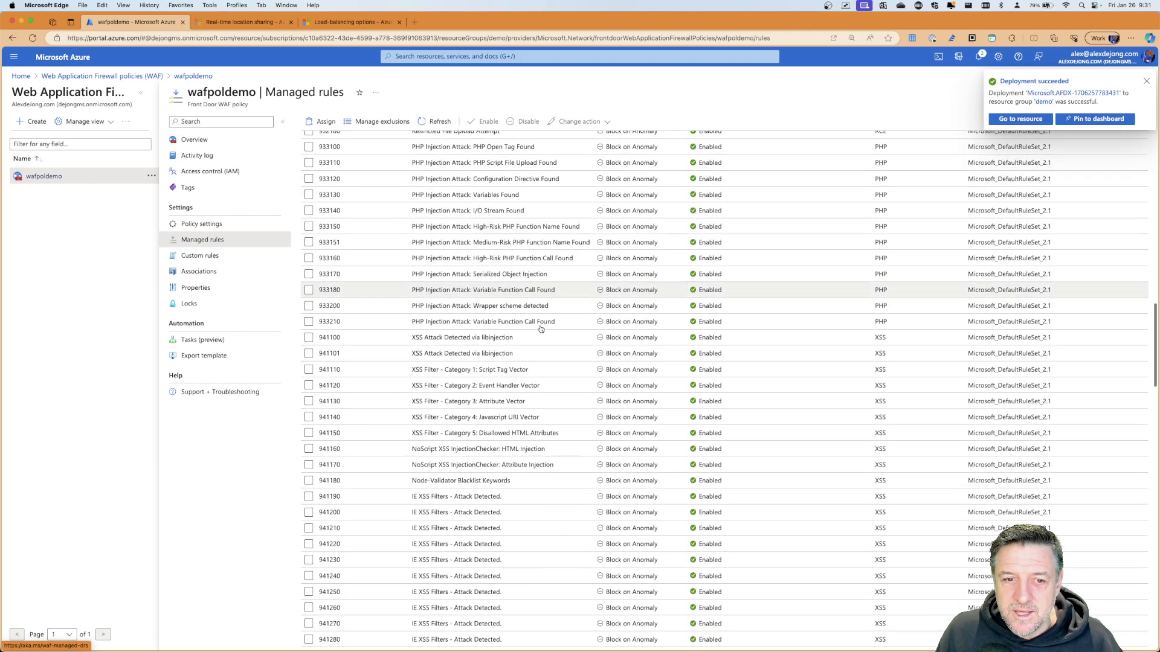
scroll(540, 328, down, 4)
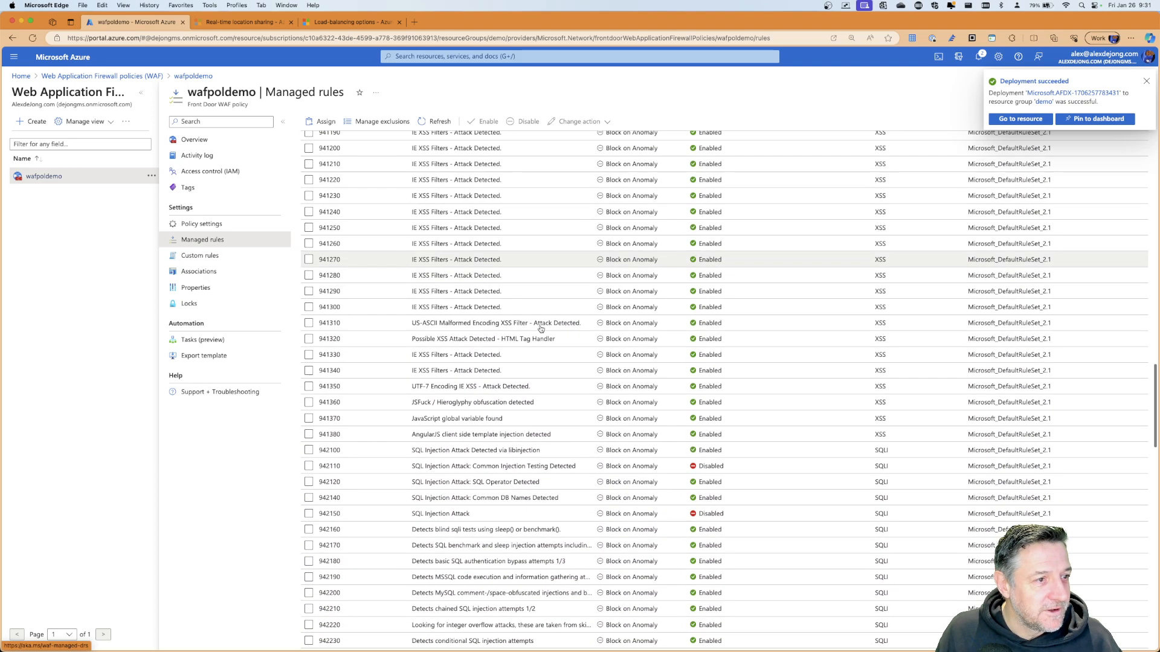
scroll(541, 329, down, 3)
scroll(540, 329, down, 15)
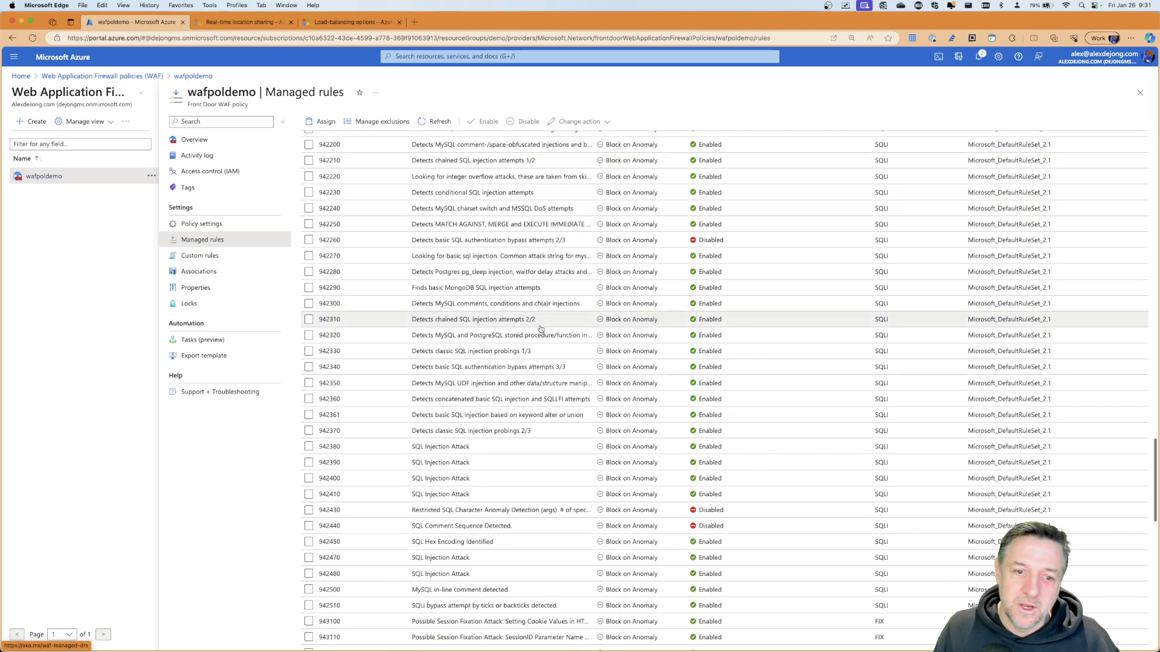
scroll(540, 329, down, 8)
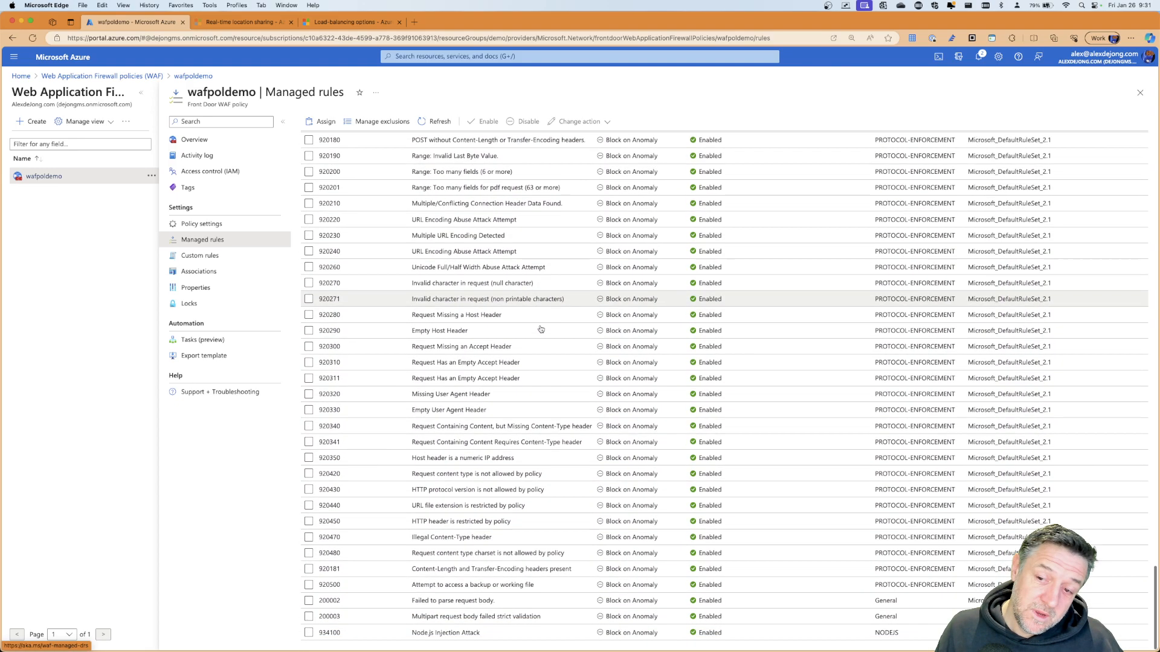
scroll(541, 329, up, 10)
scroll(541, 328, up, 20)
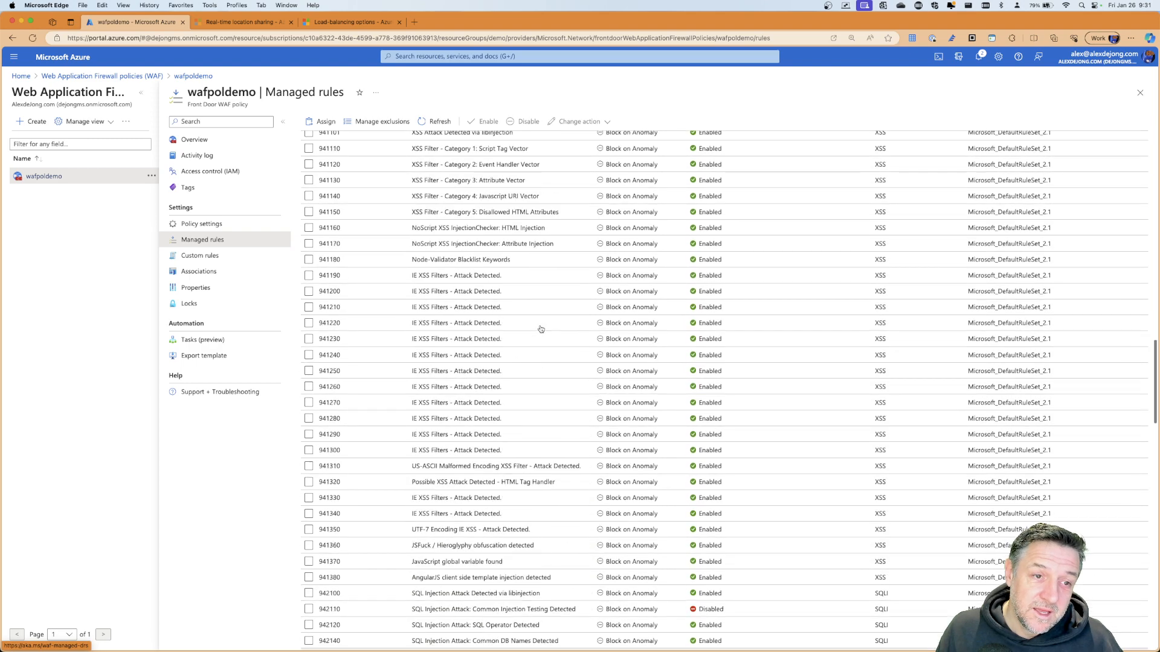
scroll(540, 329, up, 5)
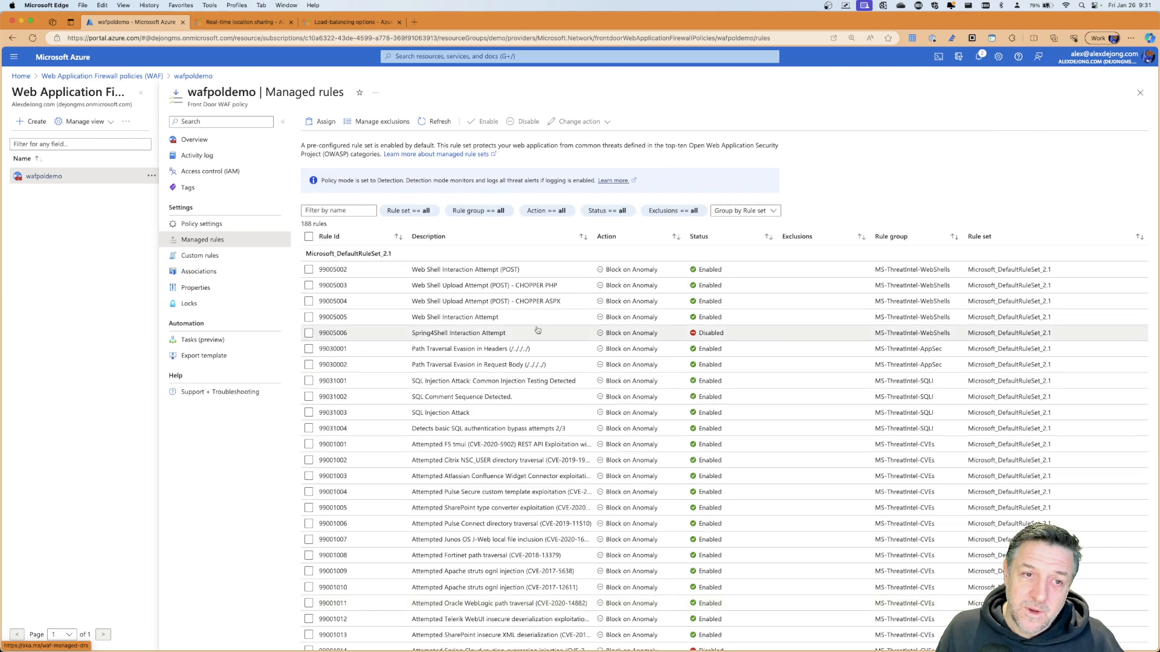
click(205, 256)
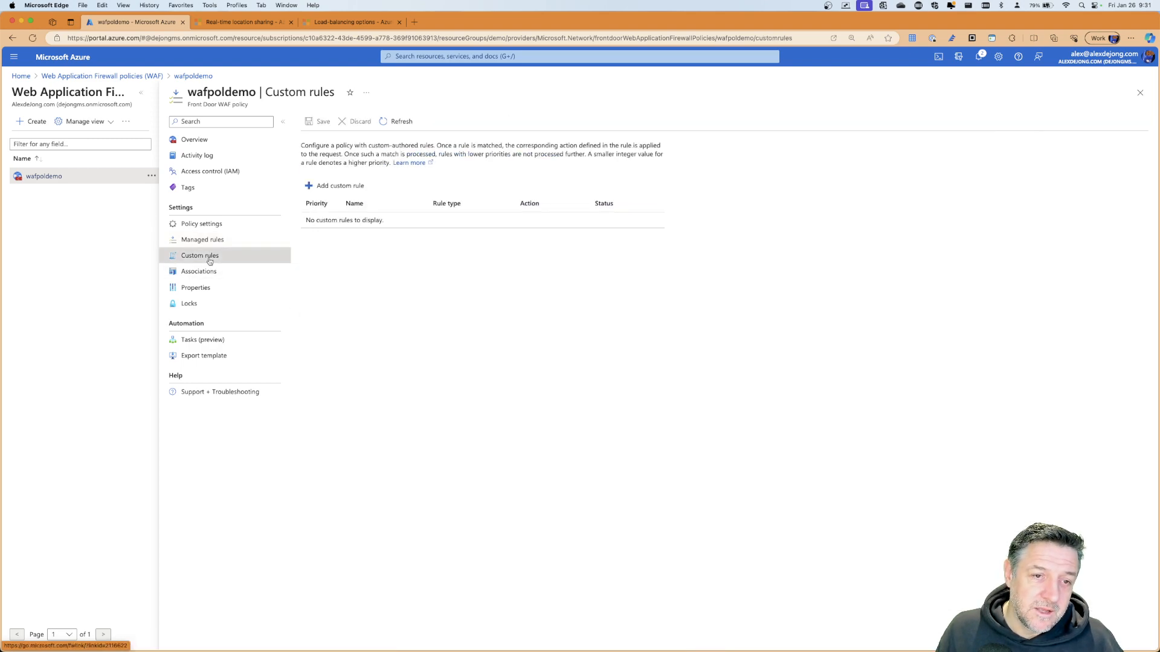
Step: Start a new geo-location custom rule that matches traffic from Iran and Russia
click(336, 185)
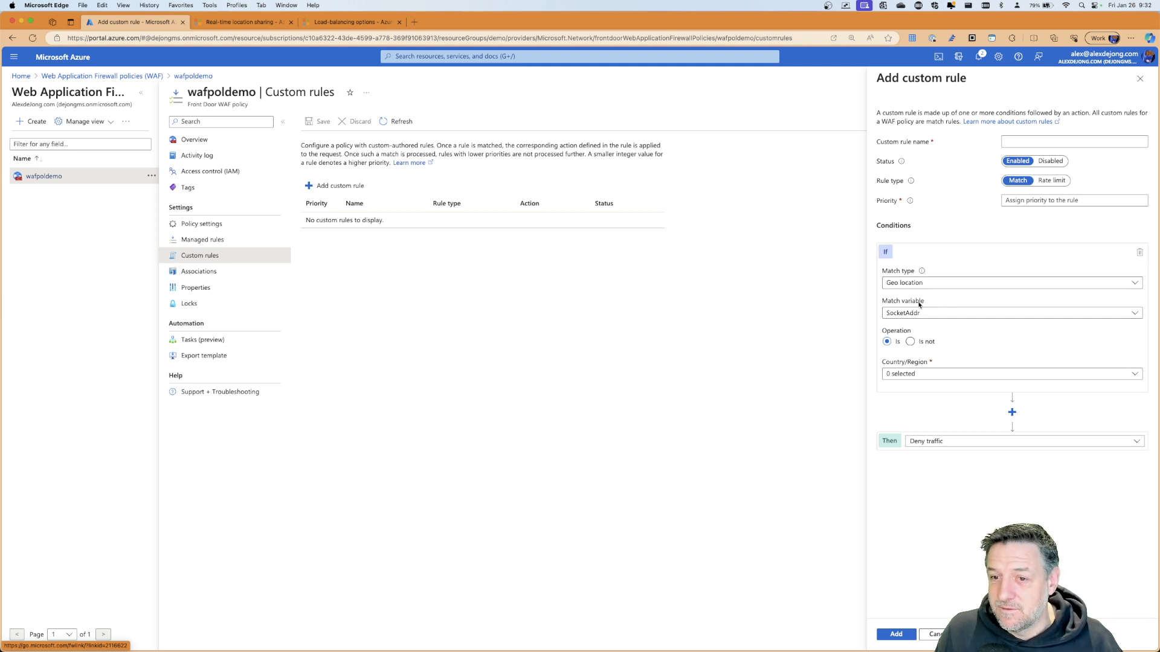
click(931, 375)
scroll(906, 181, down, 20)
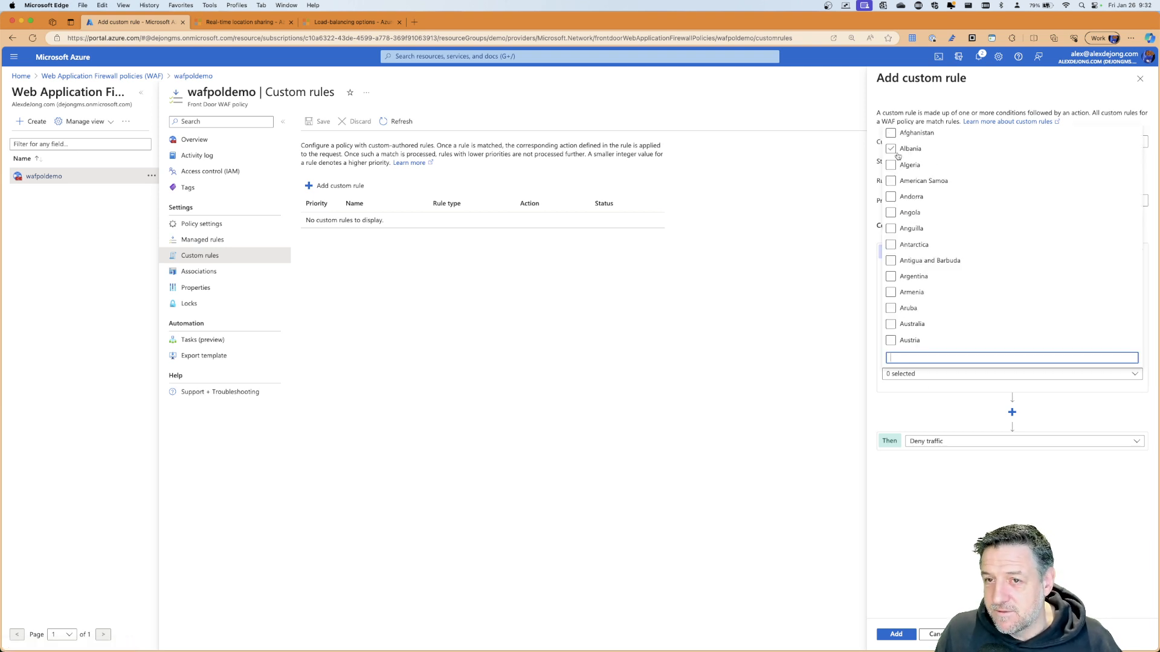
click(901, 216)
scroll(901, 219, up, 10)
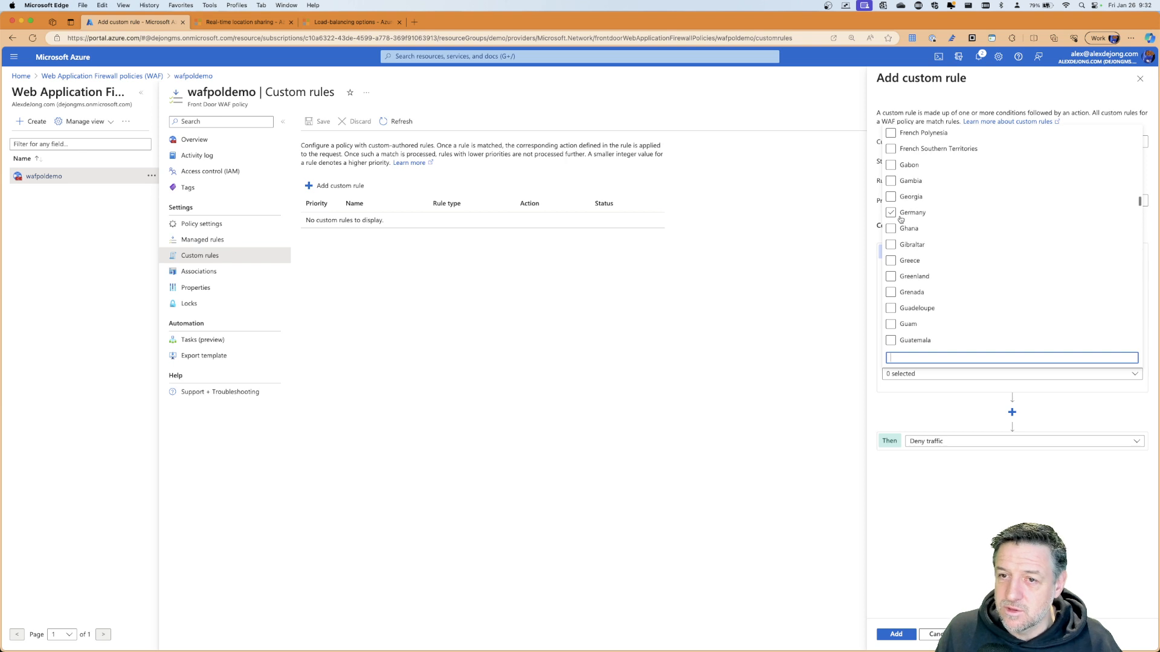
scroll(901, 219, down, 3)
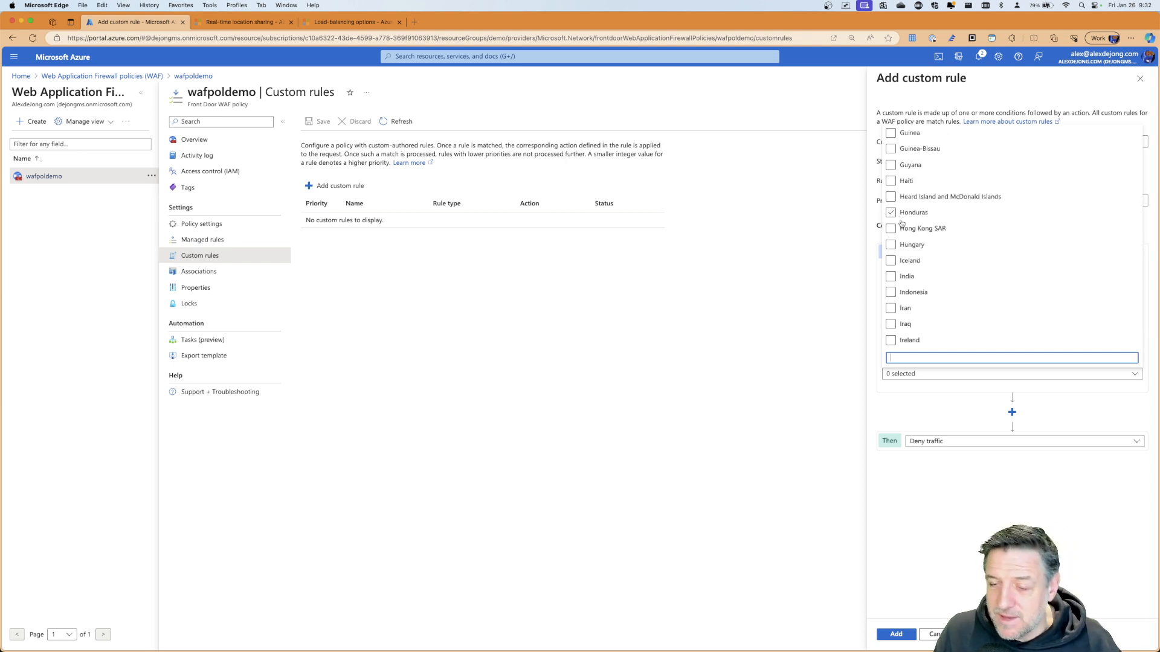
click(892, 308)
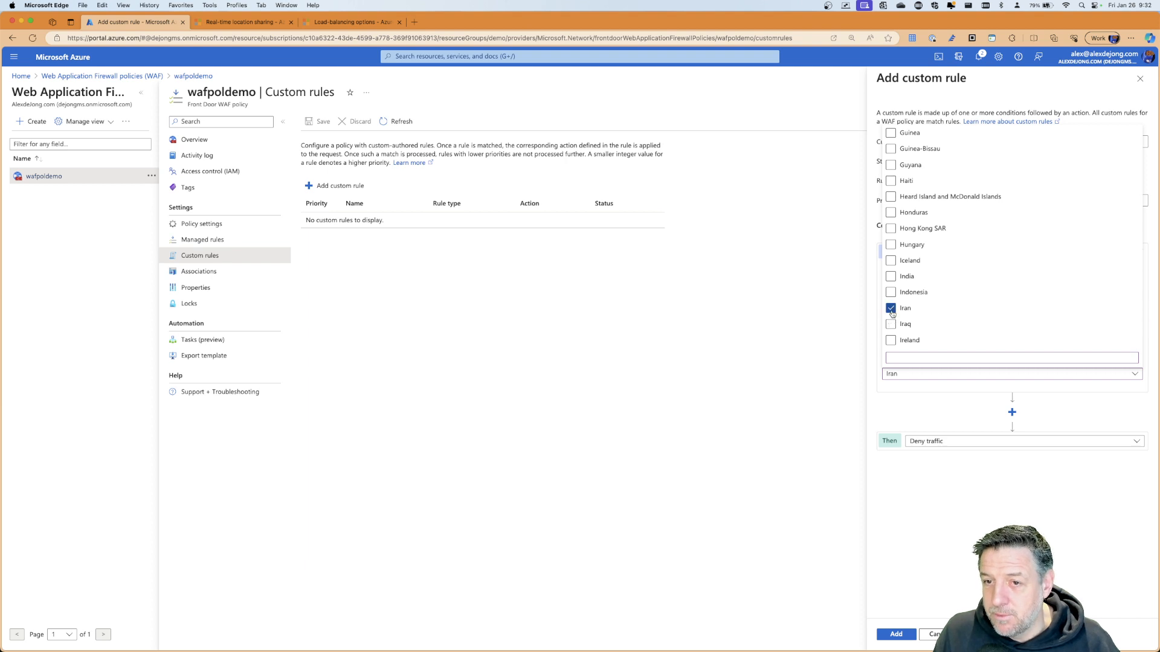
scroll(892, 313, up, 1)
scroll(892, 313, up, 15)
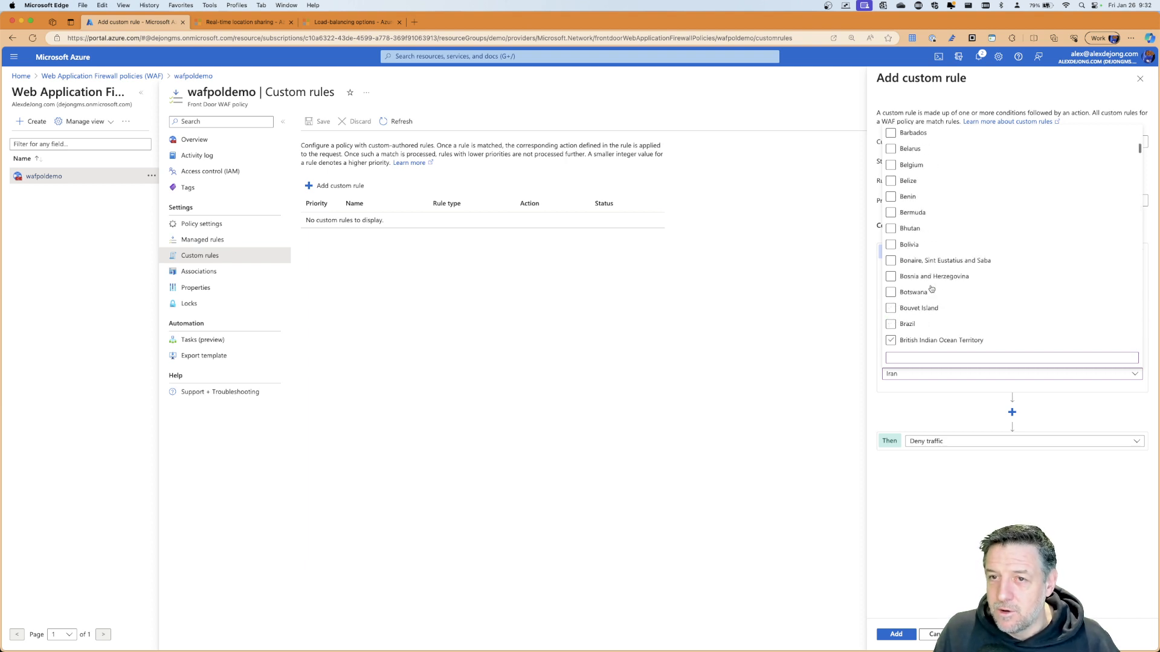
click(907, 357)
text(russ)
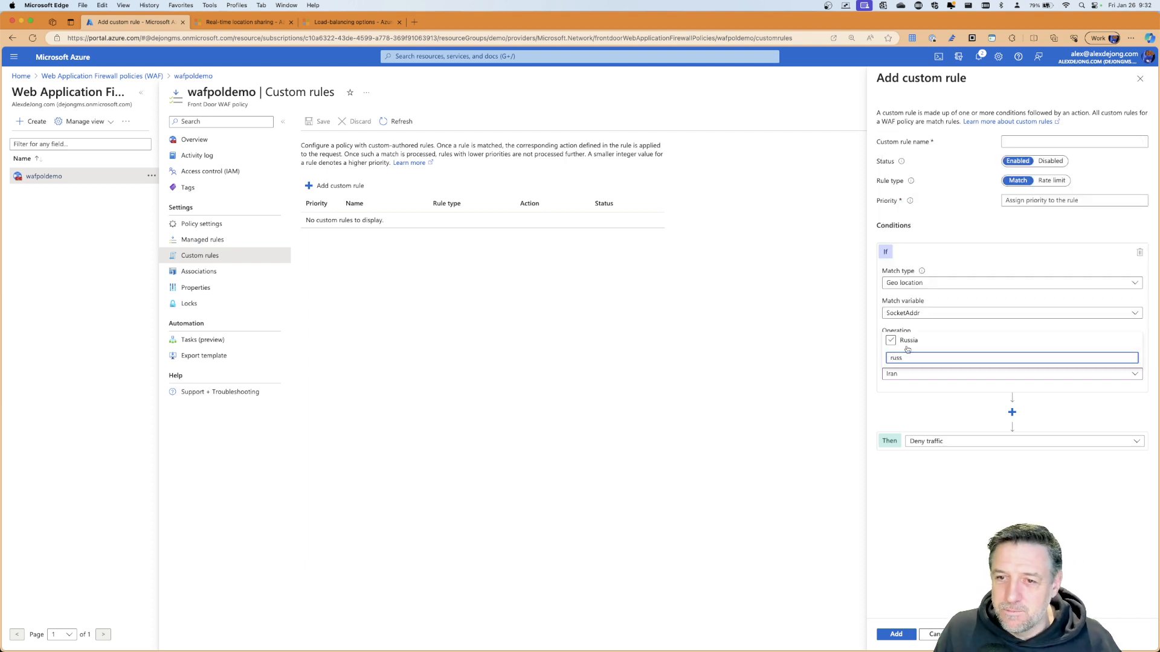
click(906, 346)
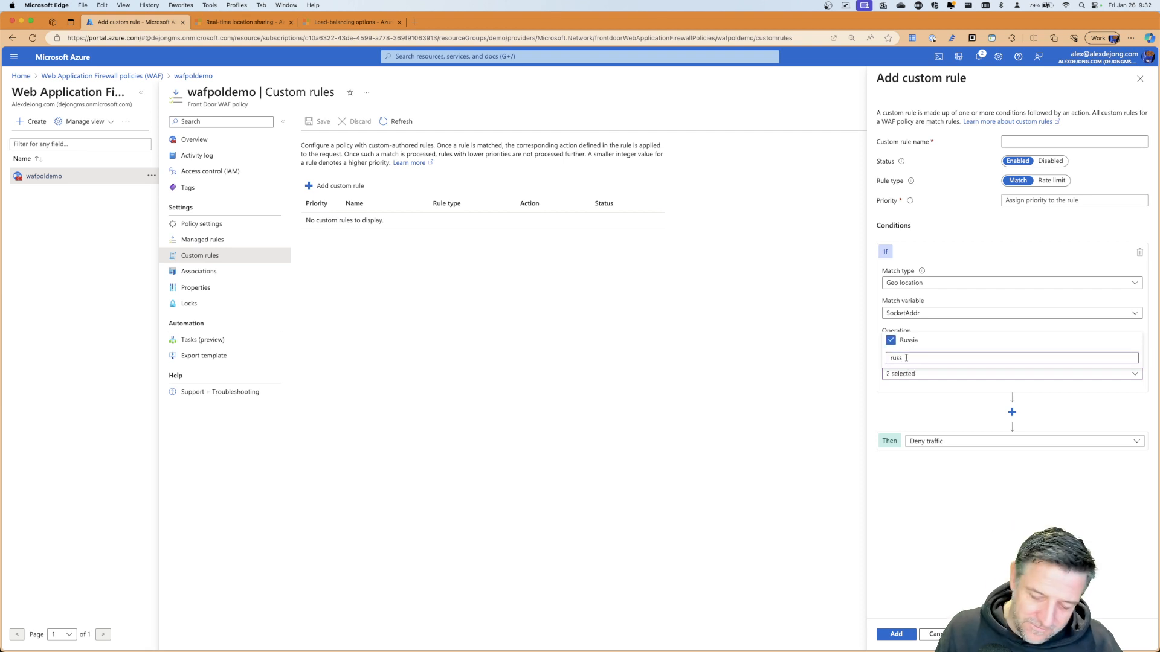
click(906, 358)
key(BackSpace)
key(BackSpace)
key(BackSpace)
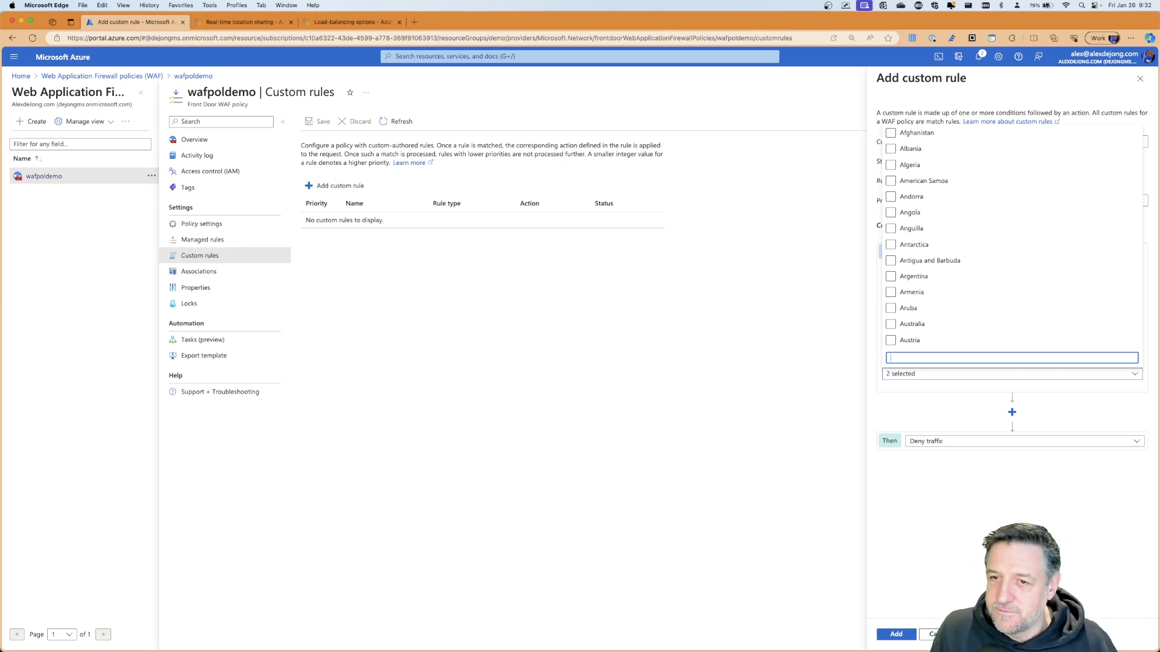
click(924, 499)
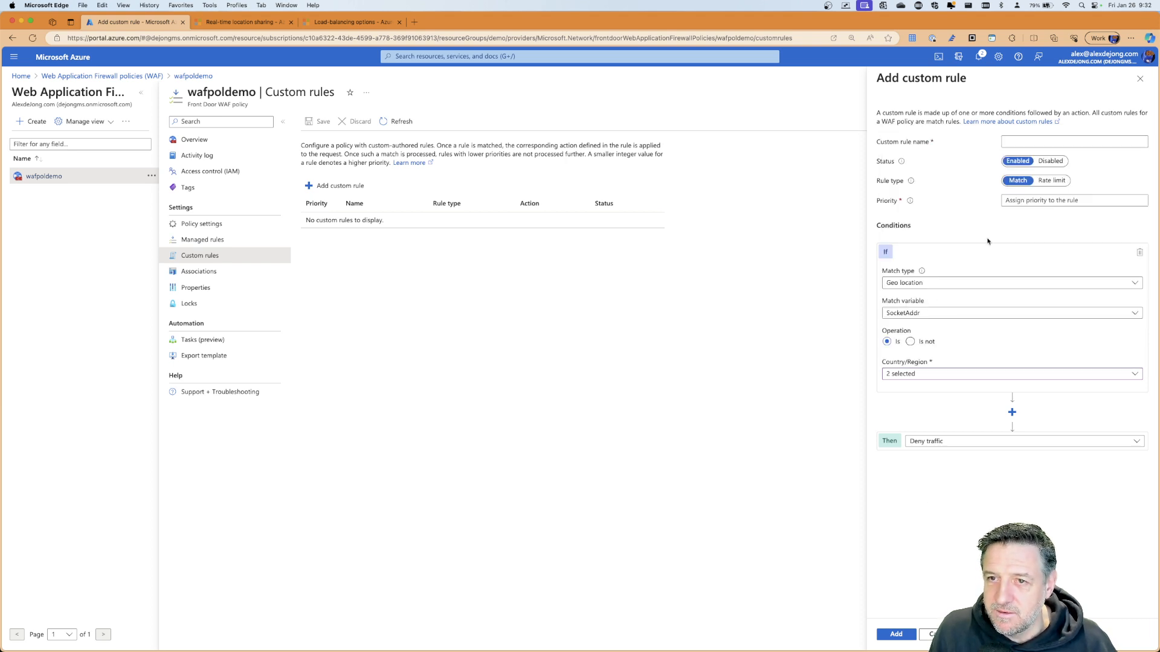
Step: Name the rule blockbullies, set priority 100 with Deny traffic, and add it
click(1028, 142)
text(block bullies)
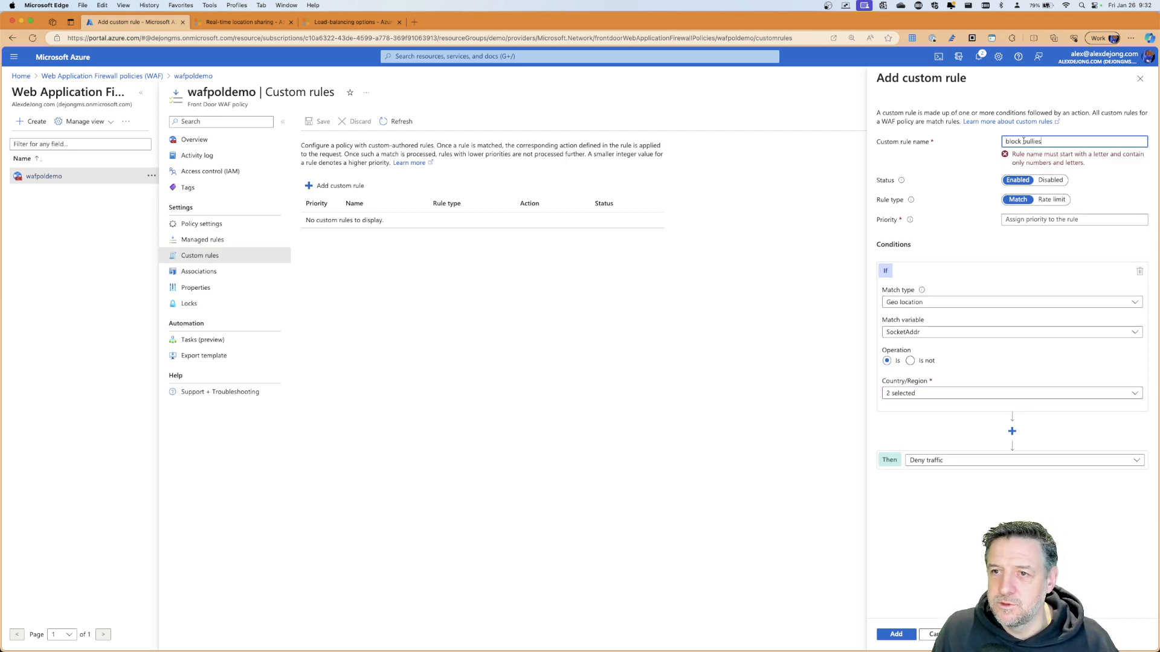
key(BackSpace)
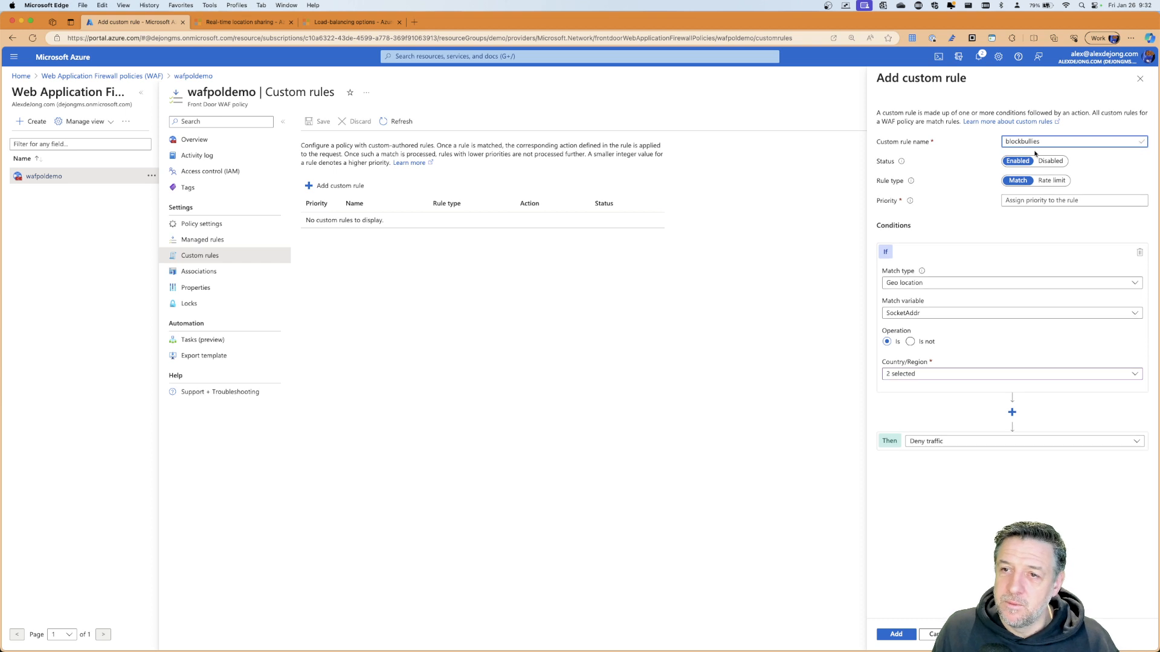
click(904, 632)
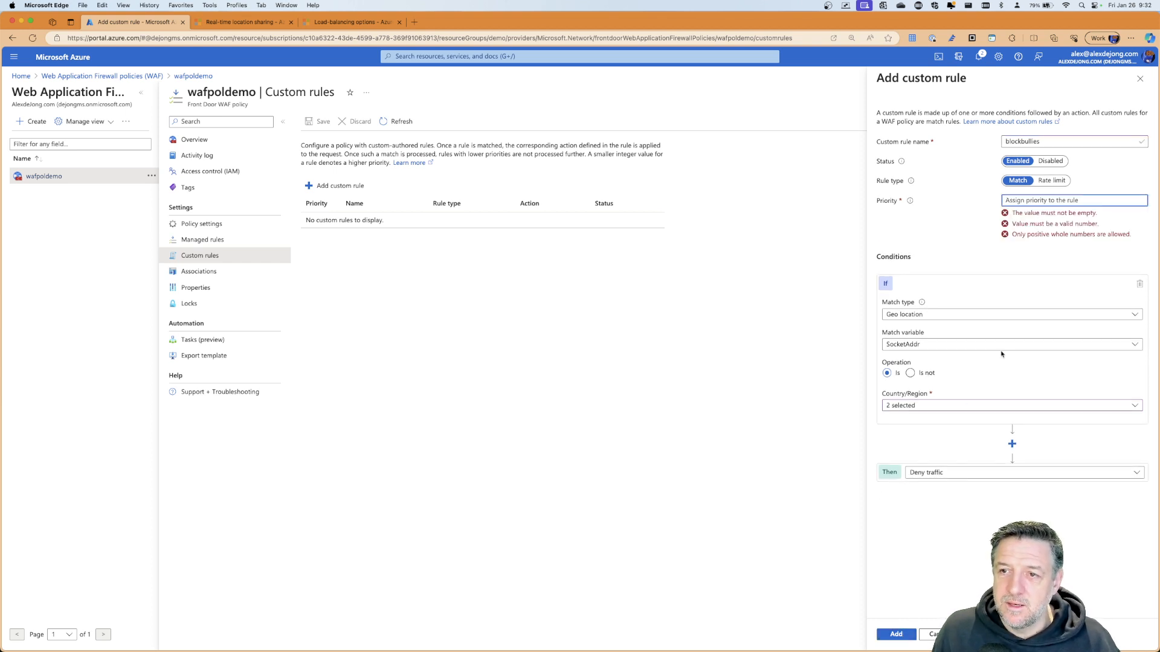
text(100)
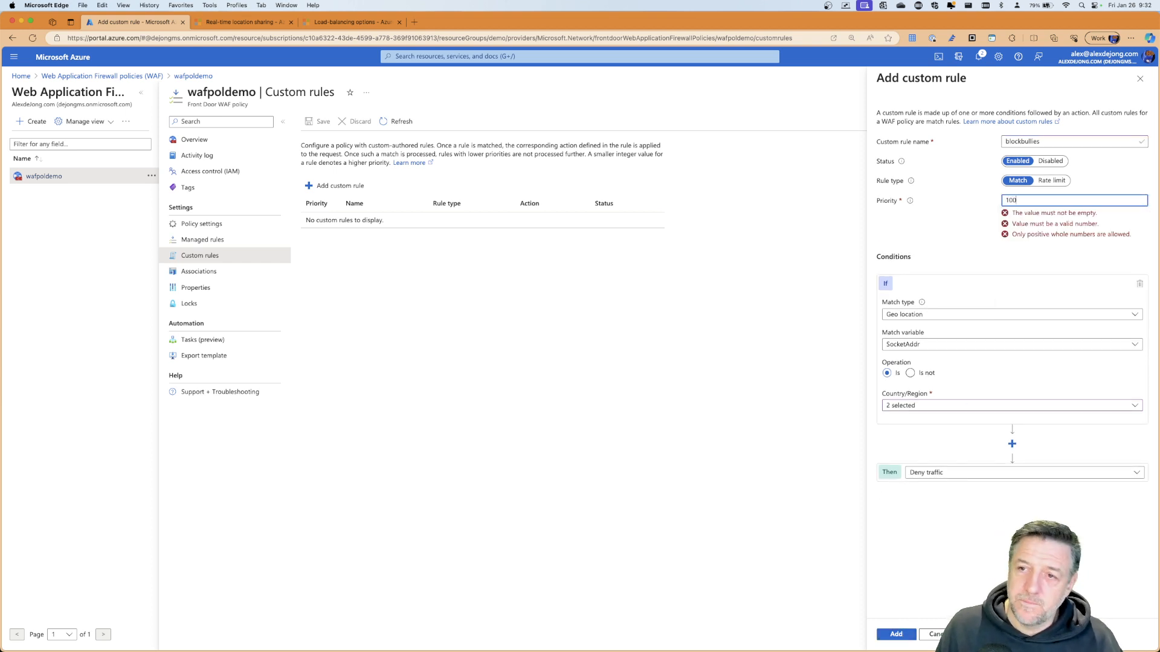
click(896, 634)
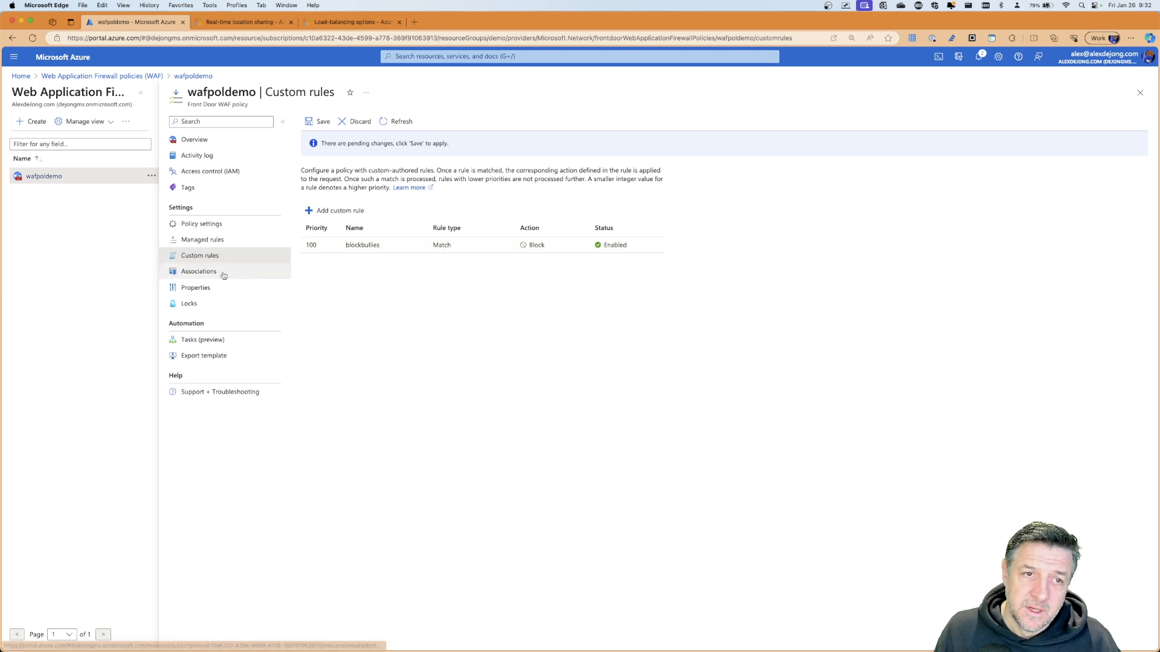
Step: Save the blockbullies rule and view the policy's afd-demo association protecting the moap domain
click(319, 122)
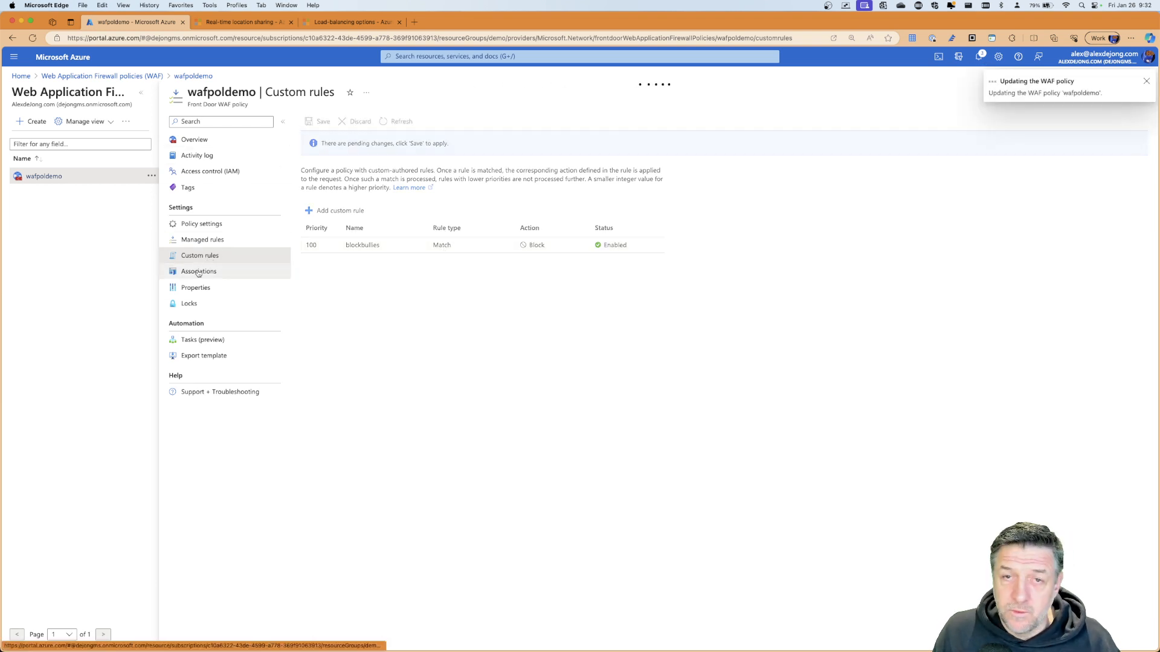
click(224, 267)
click(621, 86)
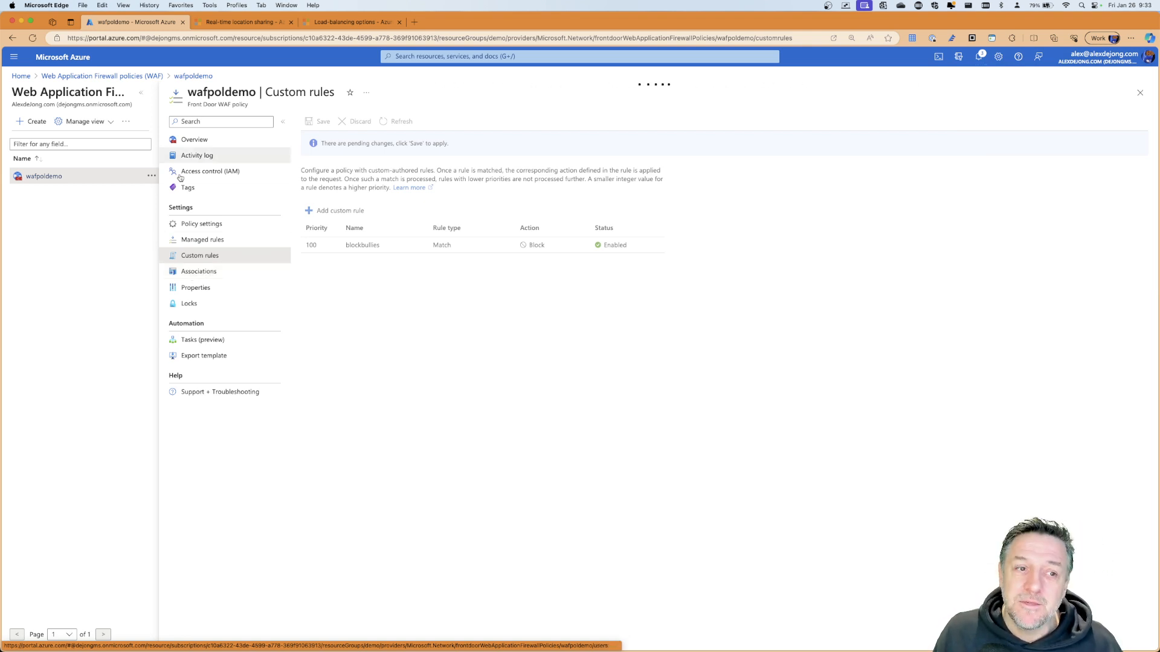
click(206, 272)
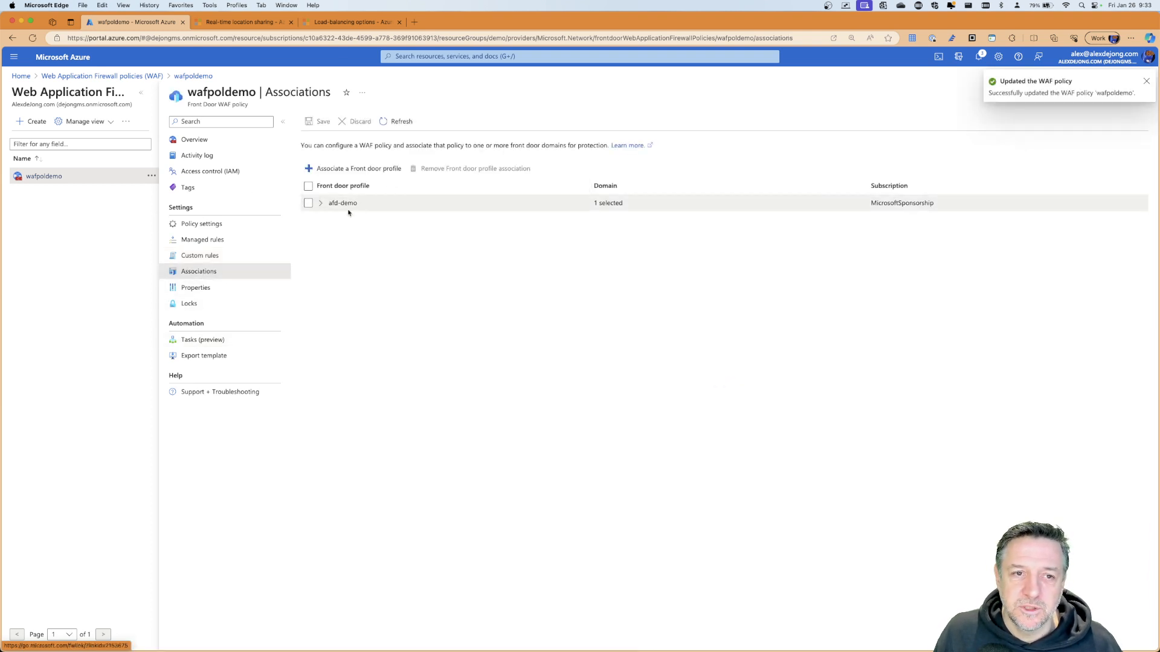
click(320, 203)
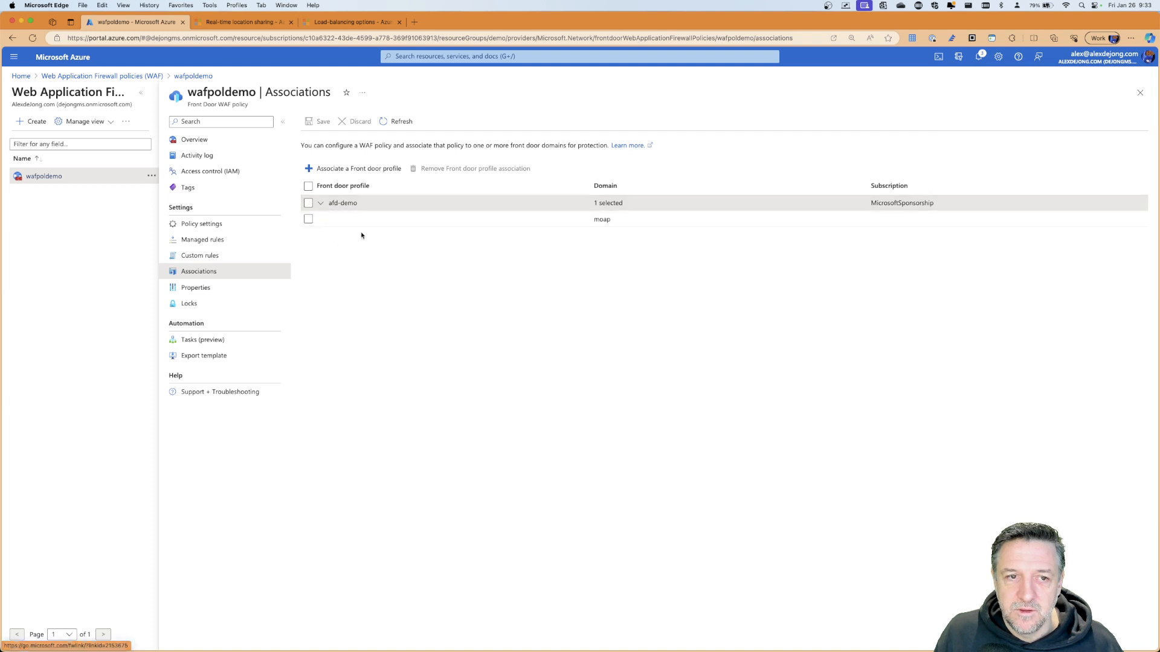
Step: Search 'front' and open the Front Door and CDN profiles list
click(452, 58)
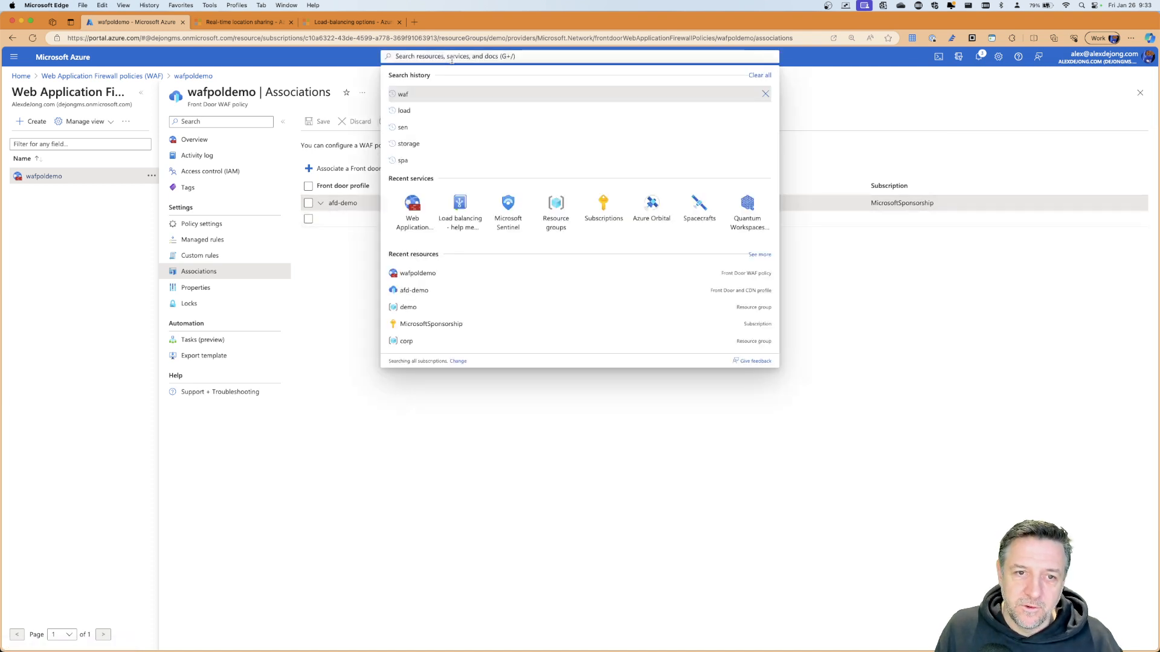
text(fr)
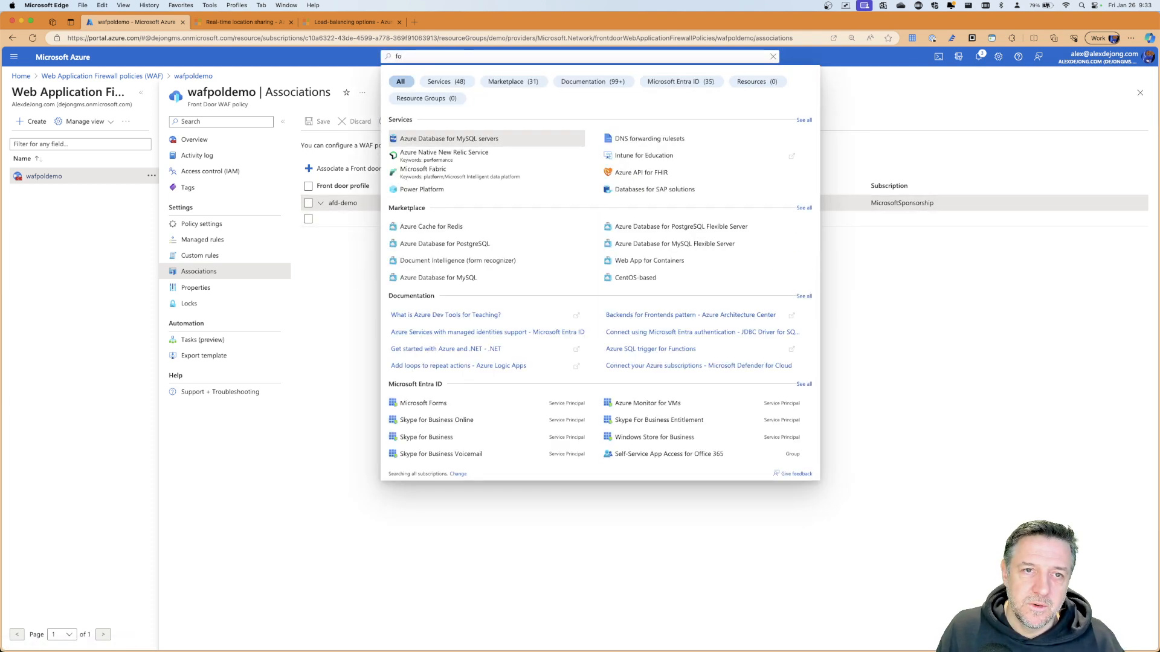
text(ont)
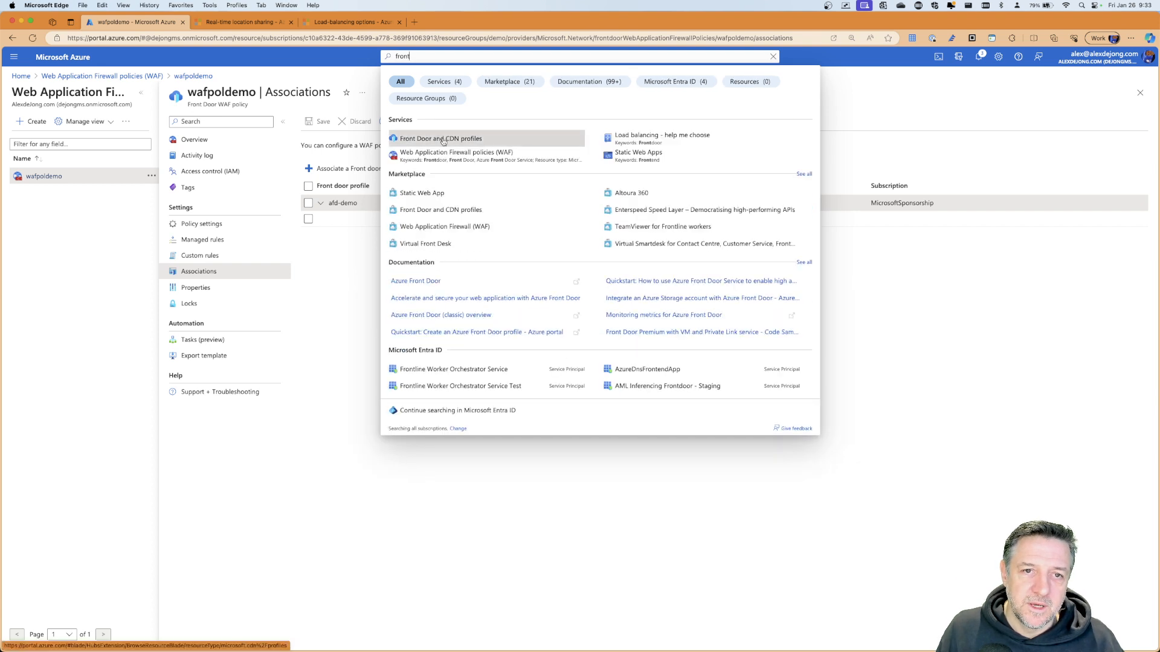
click(443, 140)
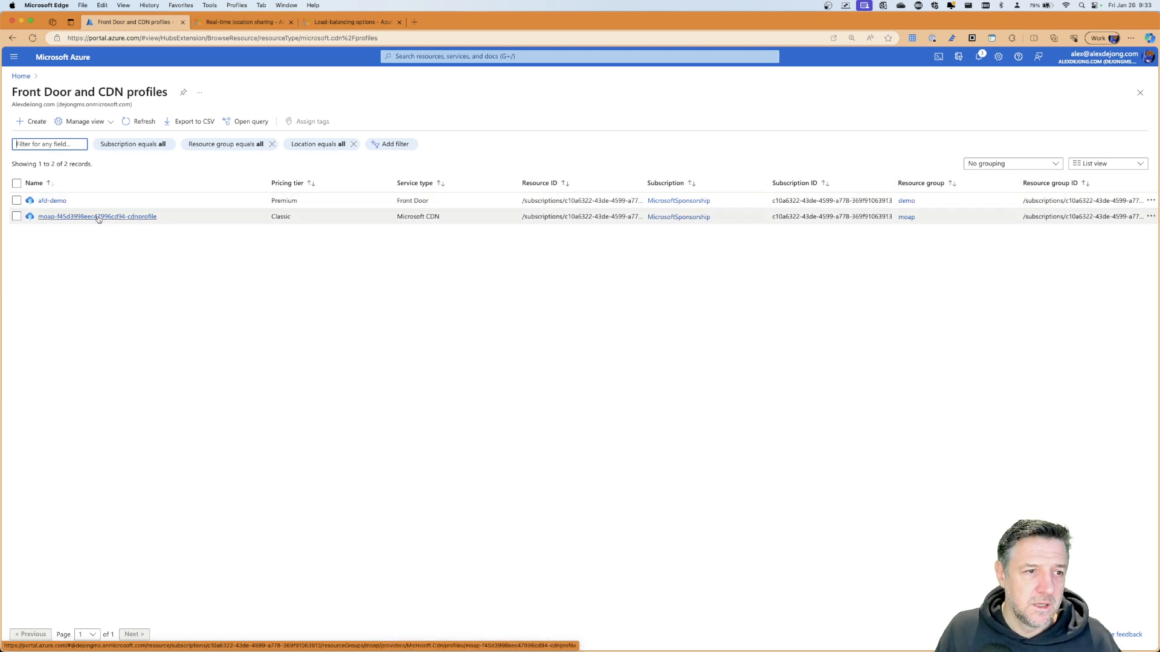
Step: Open afd-demo, check its Front Door manager, and view the empty Domains page
click(51, 201)
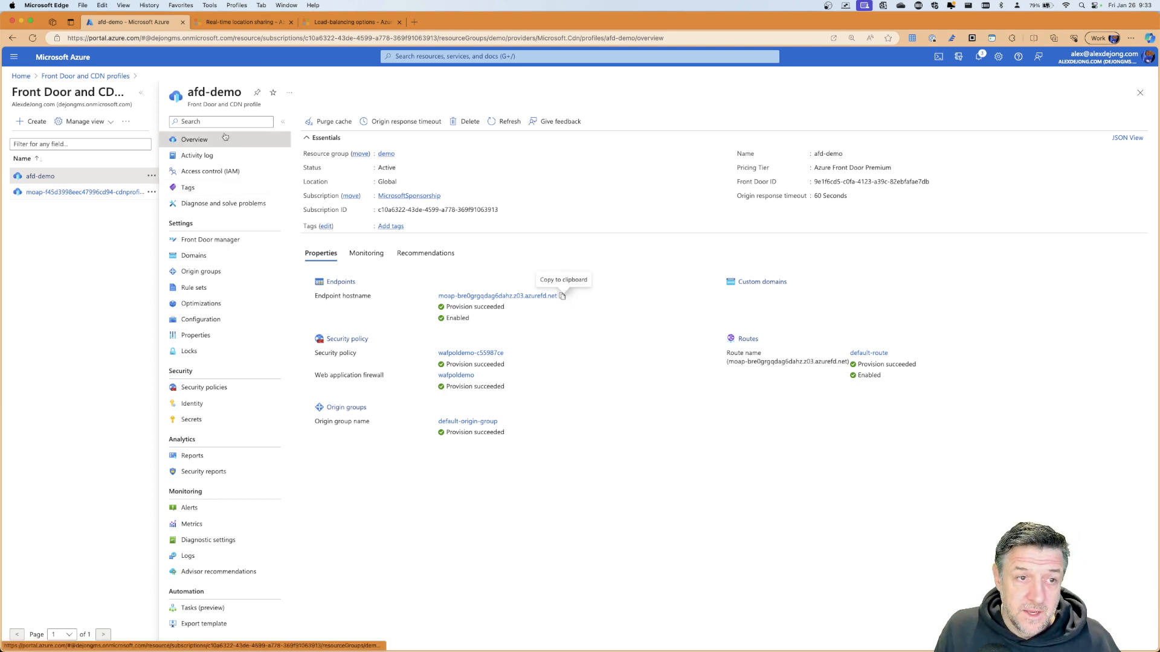
click(217, 239)
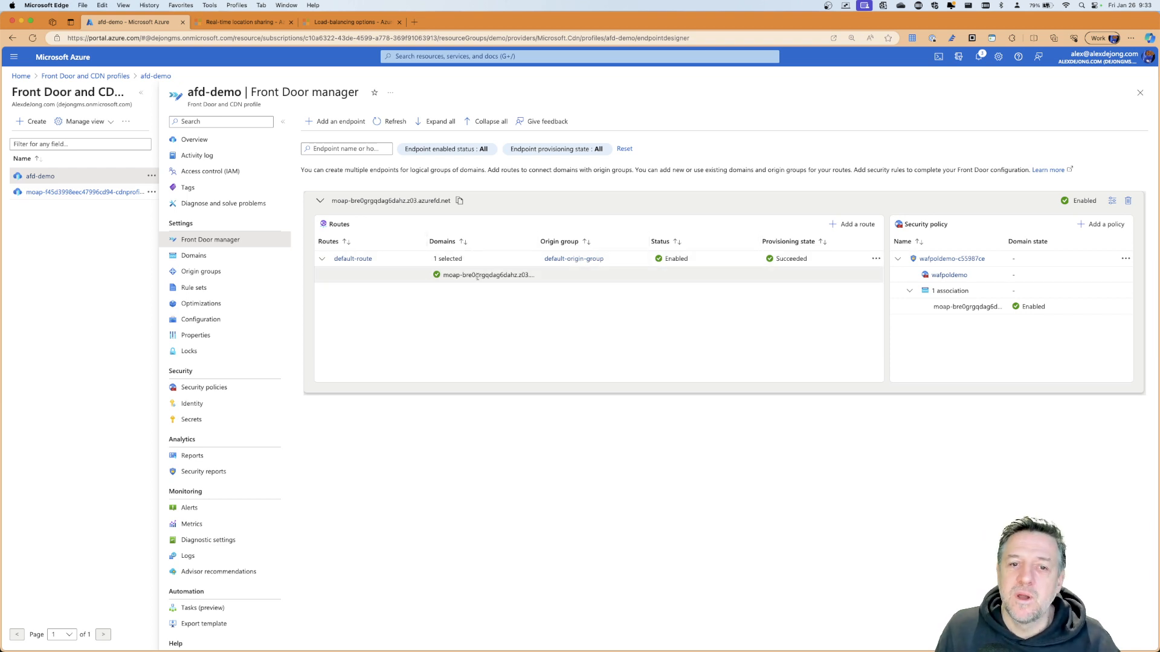
click(195, 255)
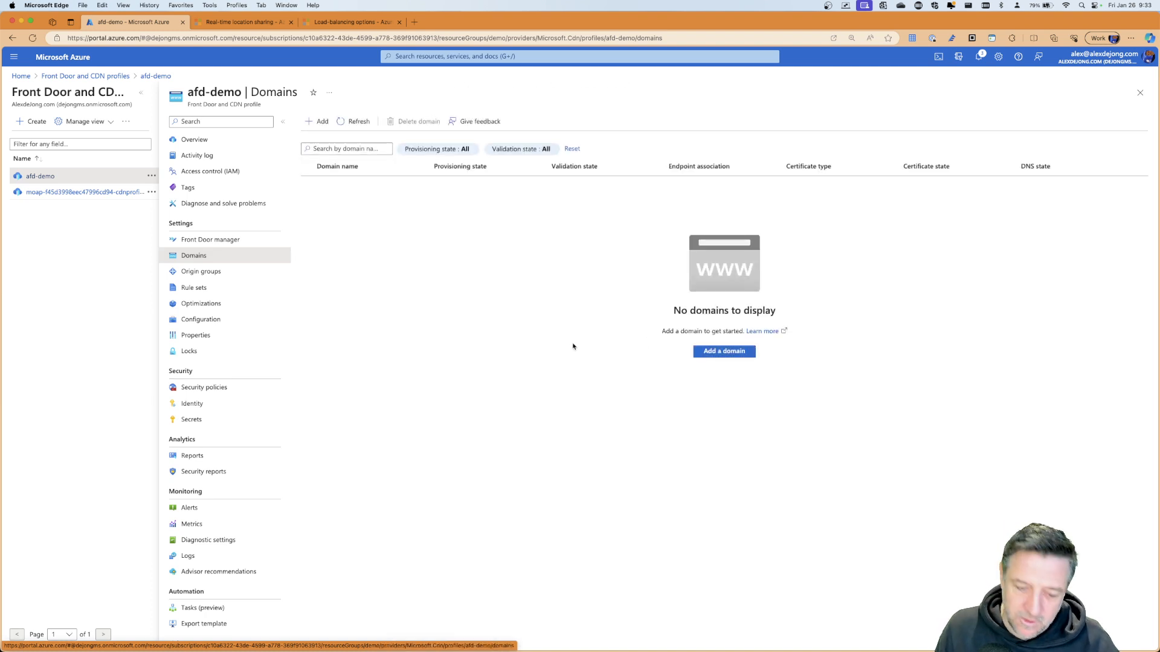
key(ctrl+Up)
mouse_move(611, 8)
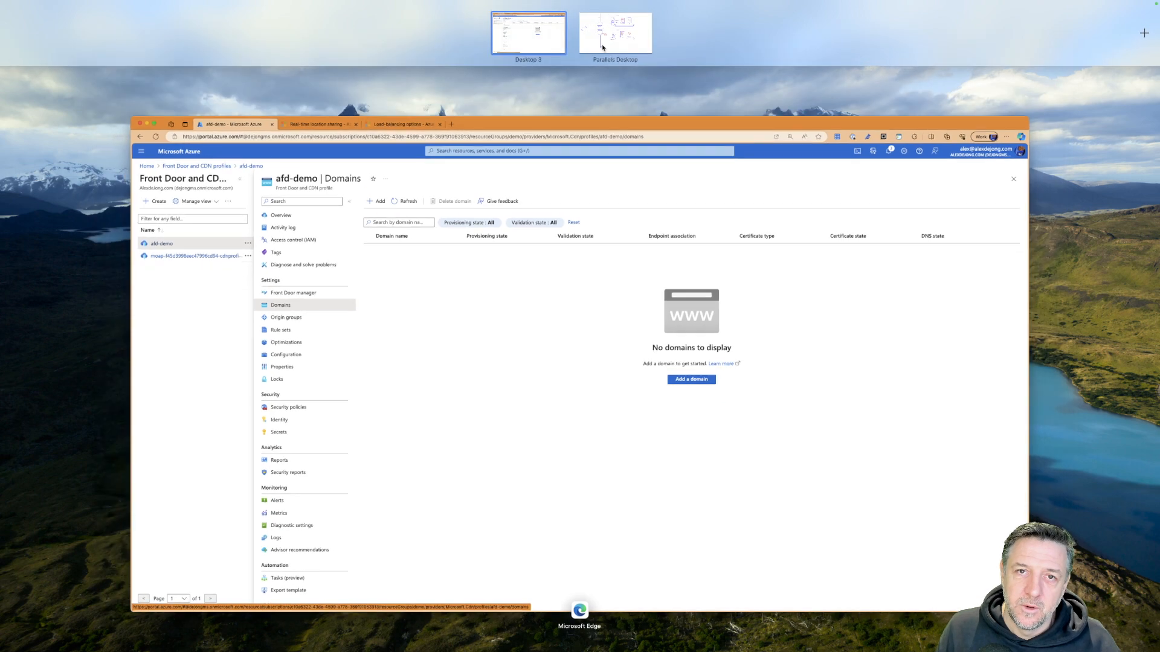
click(603, 45)
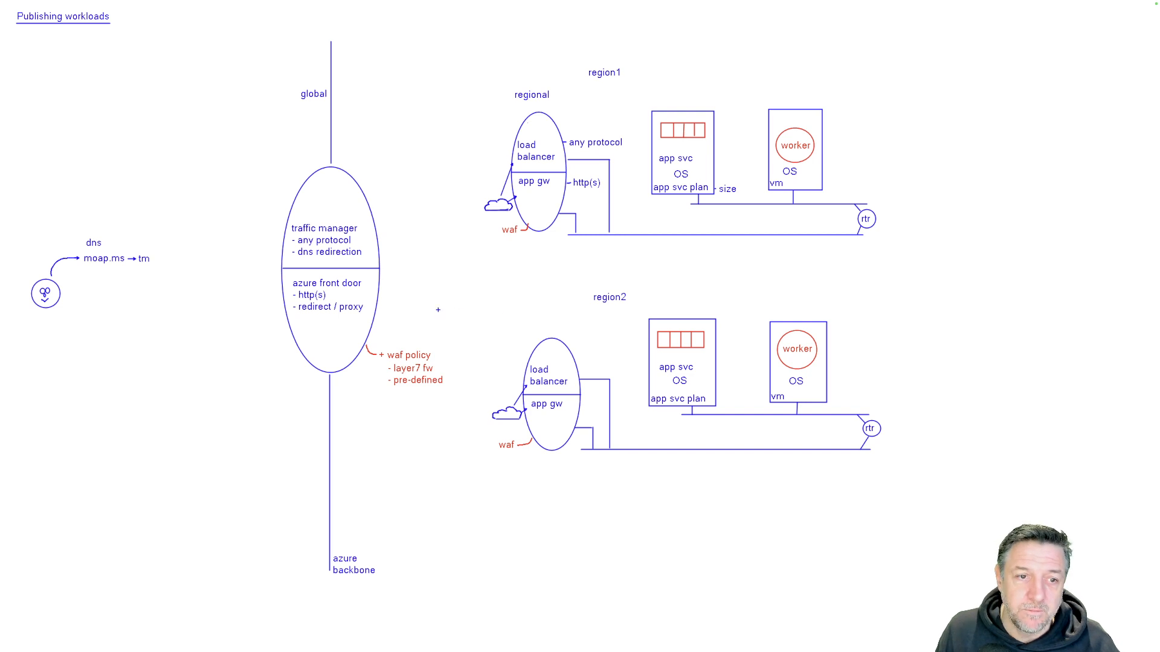
key(ctrl+Up)
click(548, 305)
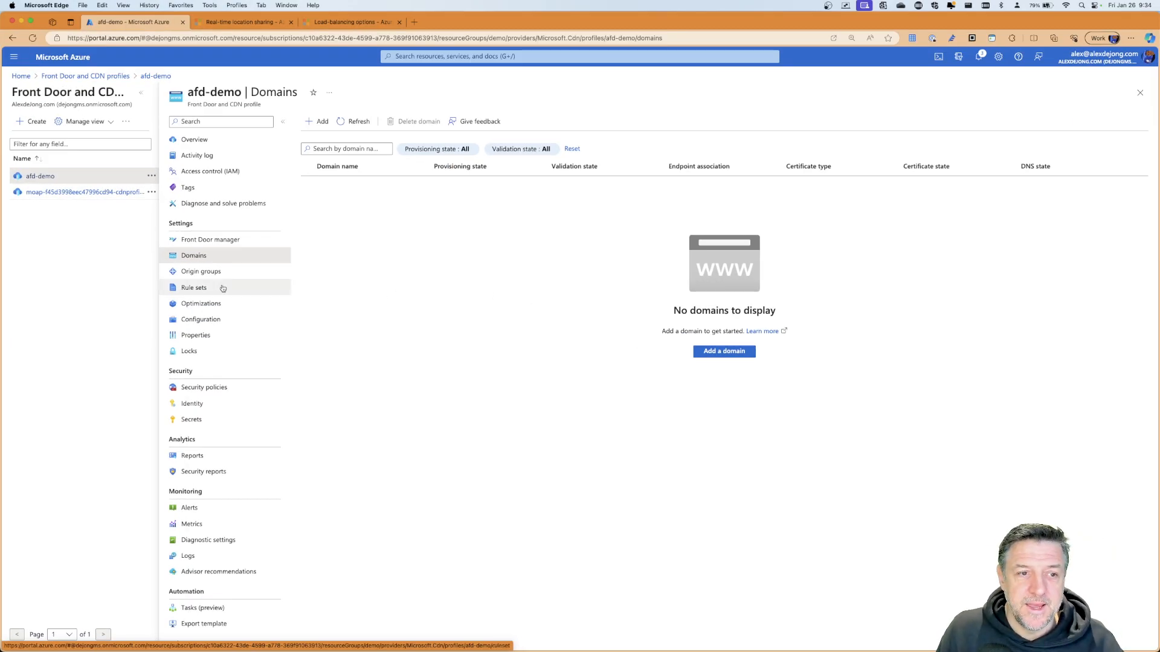
Step: Browse the Add a rule set form's condition and action lists, then close it unsaved
click(191, 290)
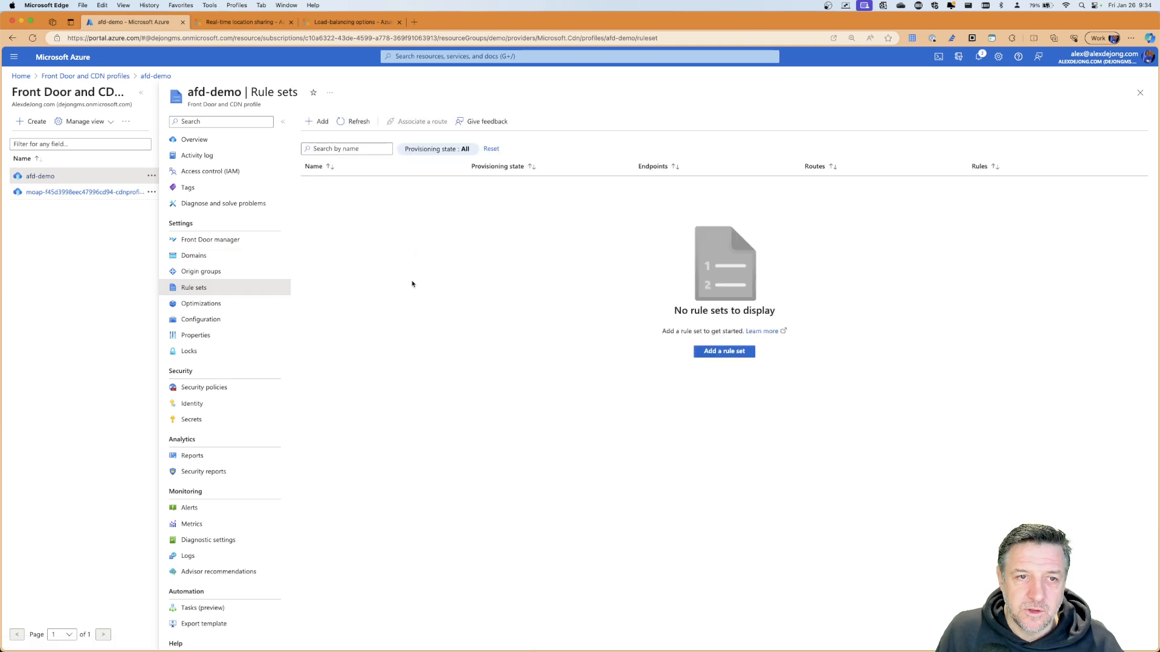
click(716, 351)
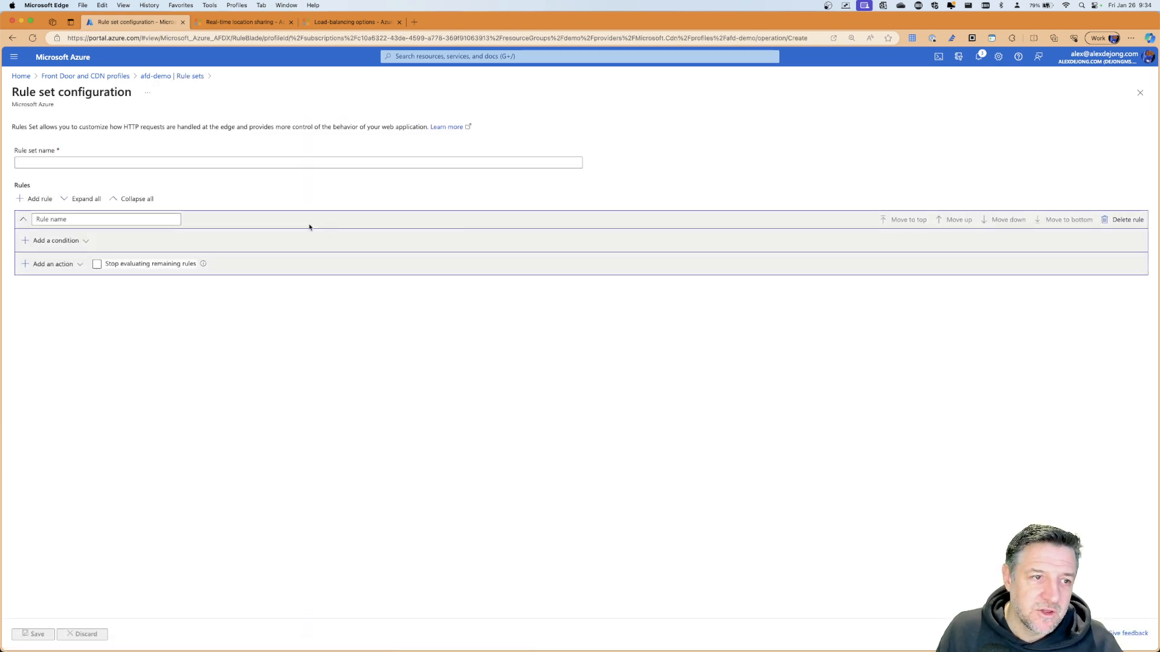
click(78, 242)
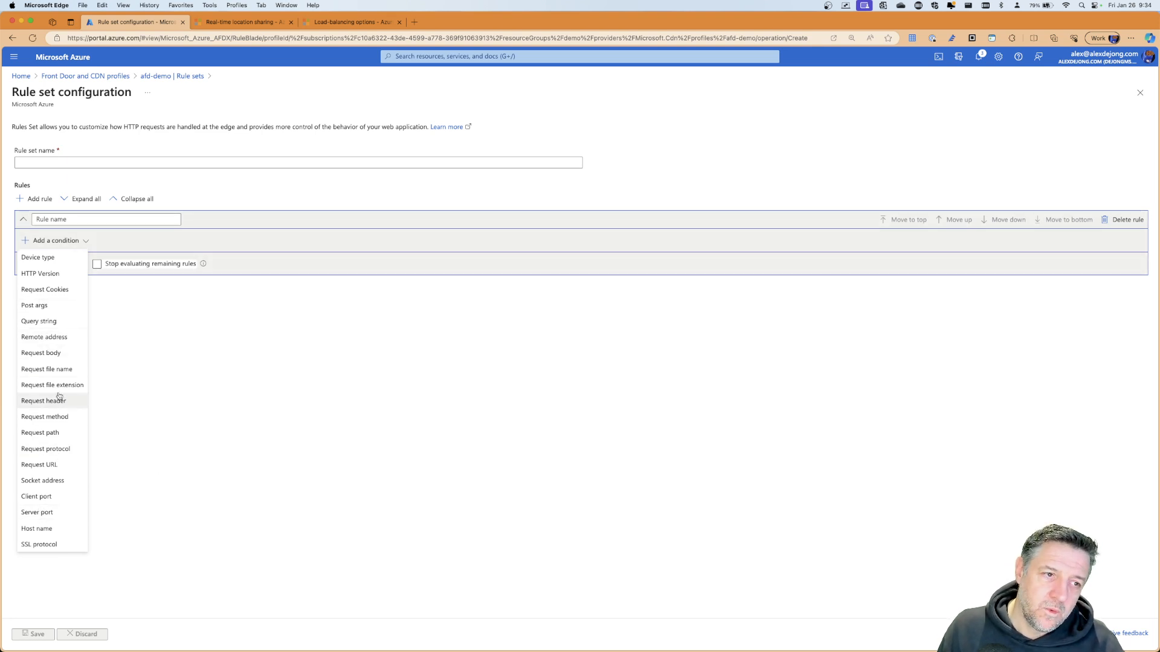
click(185, 392)
click(79, 266)
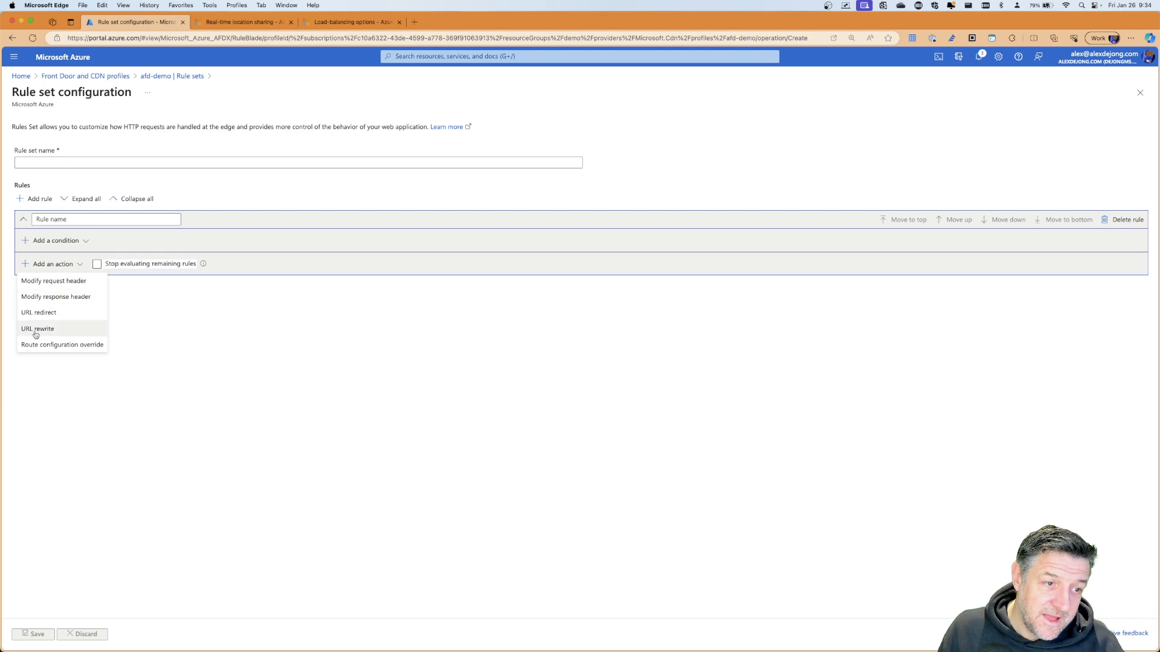
click(262, 344)
click(1140, 94)
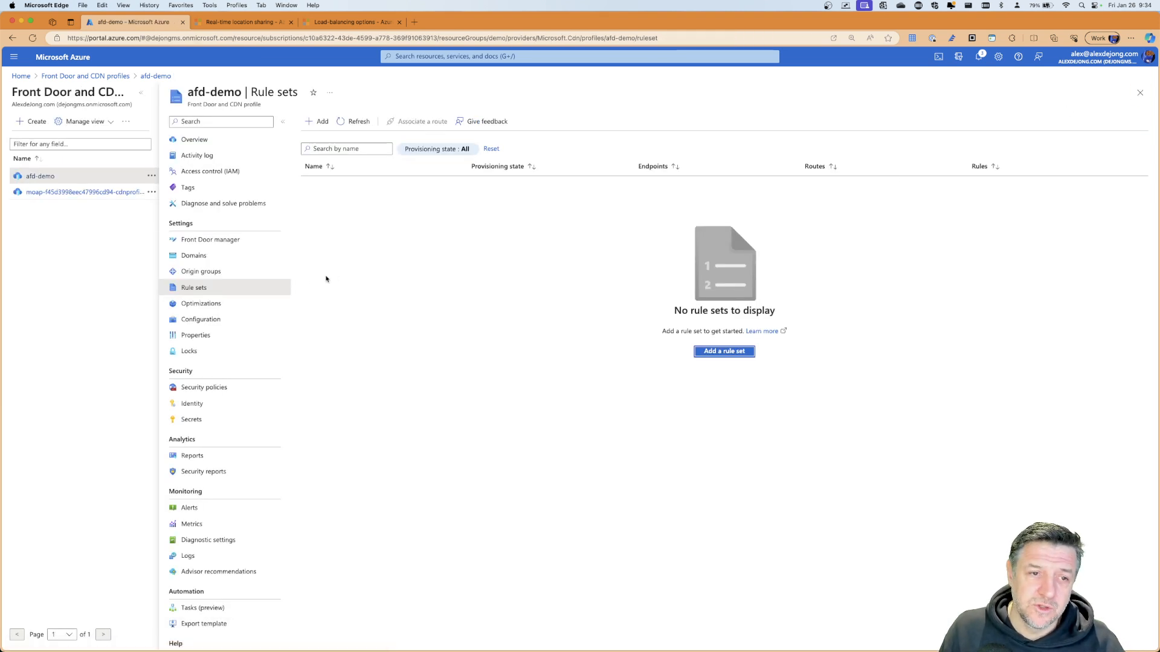
Step: Inspect the default-route caching and compression settings unchanged, then open the Premium tier Configuration page
click(203, 303)
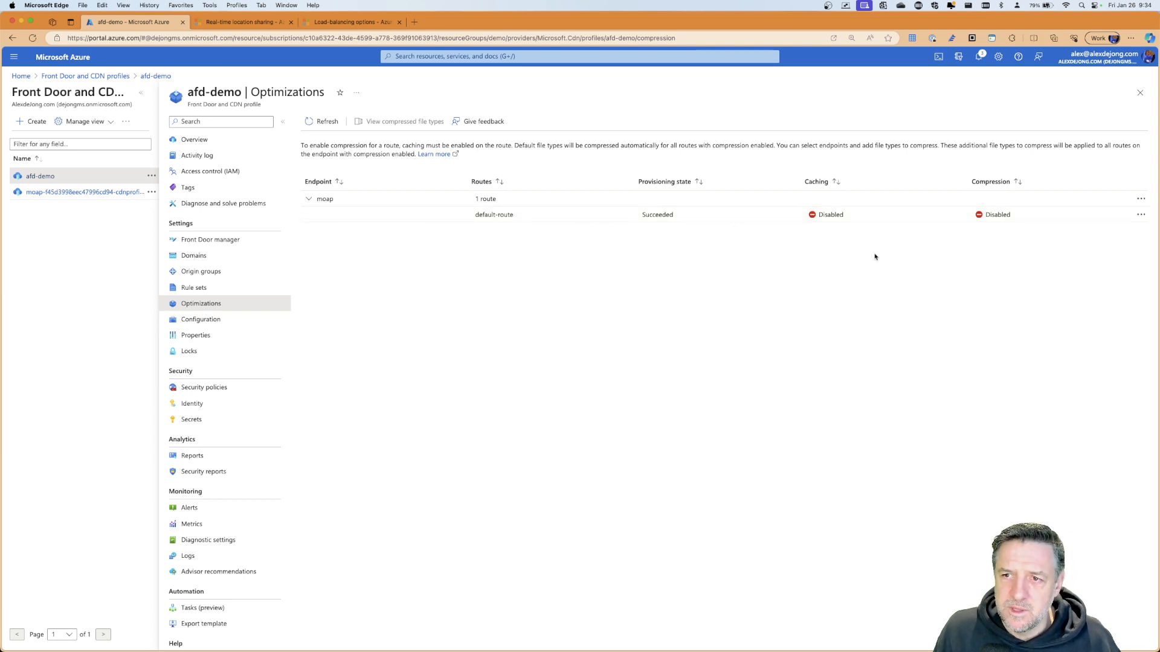
click(1140, 215)
click(1117, 222)
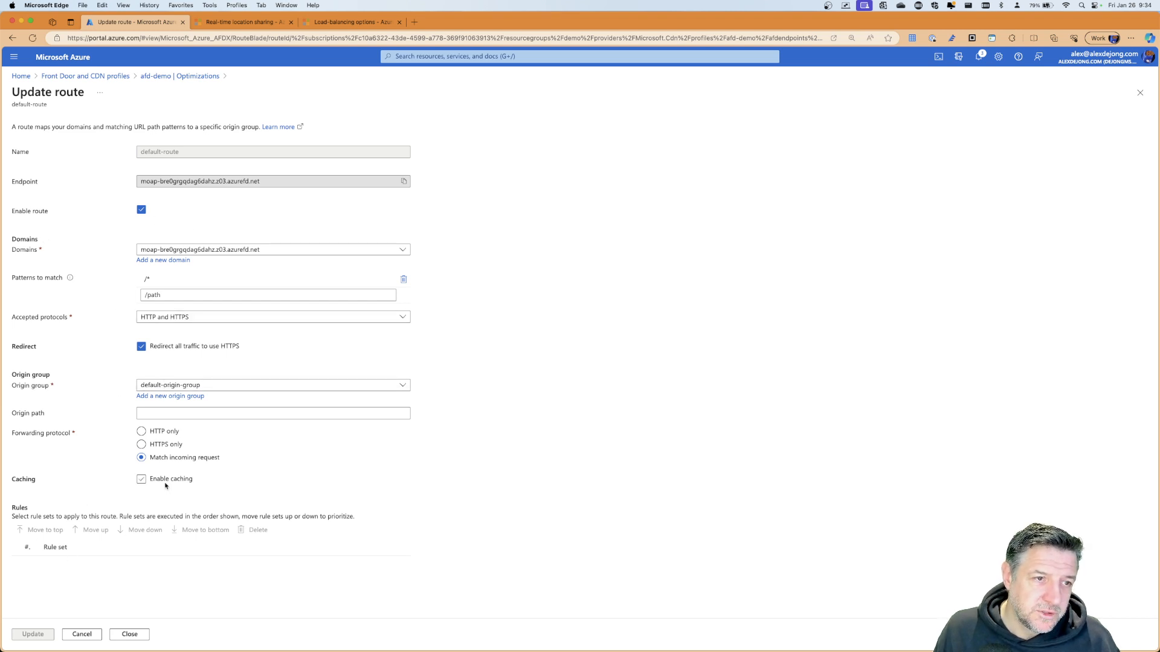
click(130, 634)
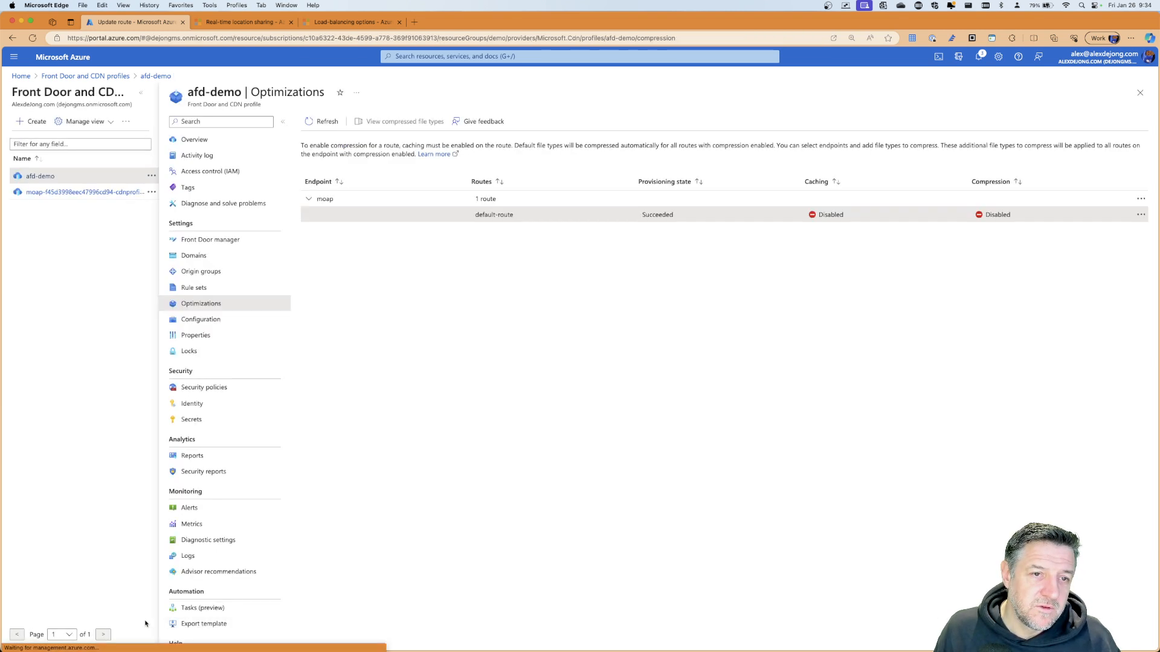
click(205, 319)
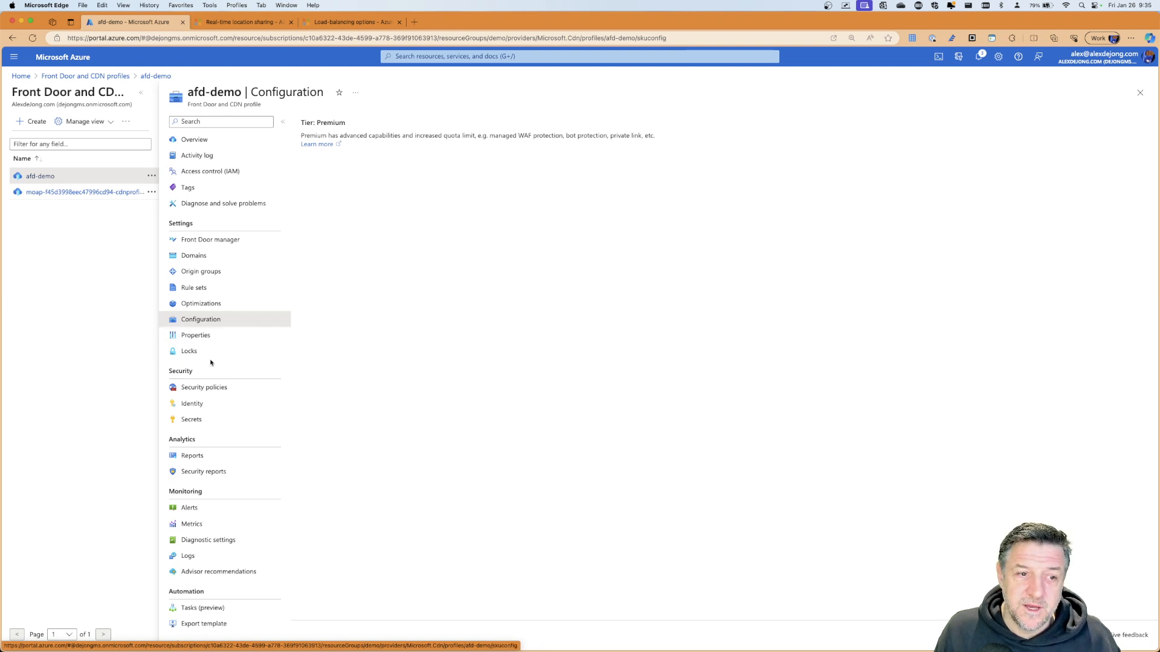
Step: View the profile's Security policies, then open a new browser tab and paste into its address field
click(199, 388)
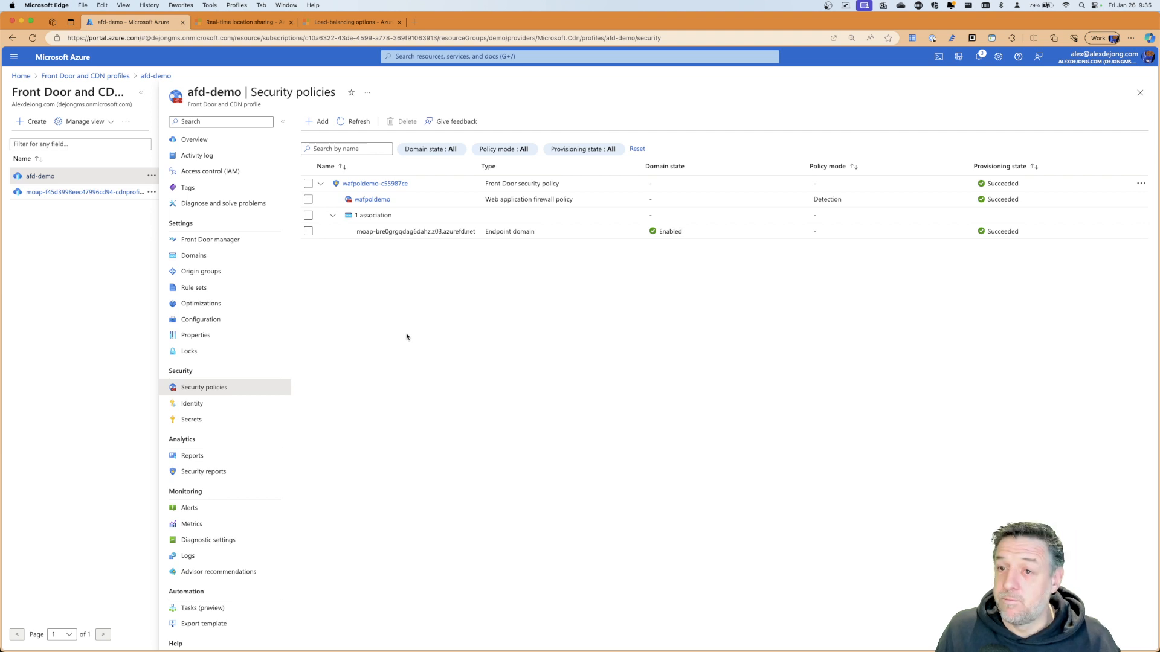
click(418, 23)
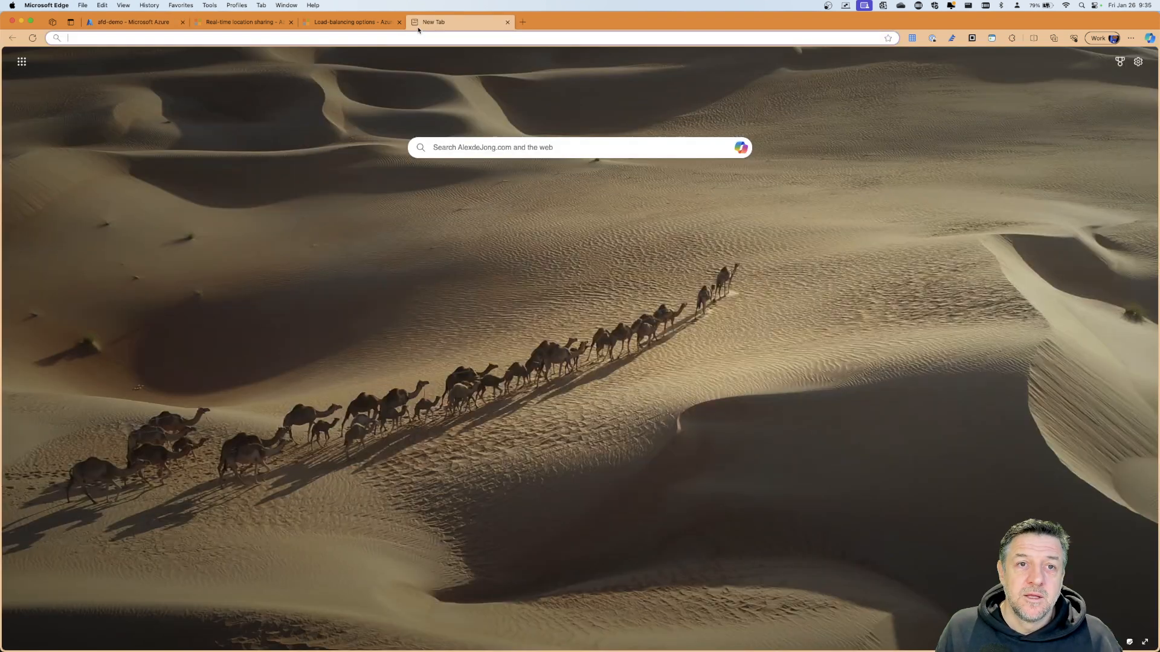
click(415, 38)
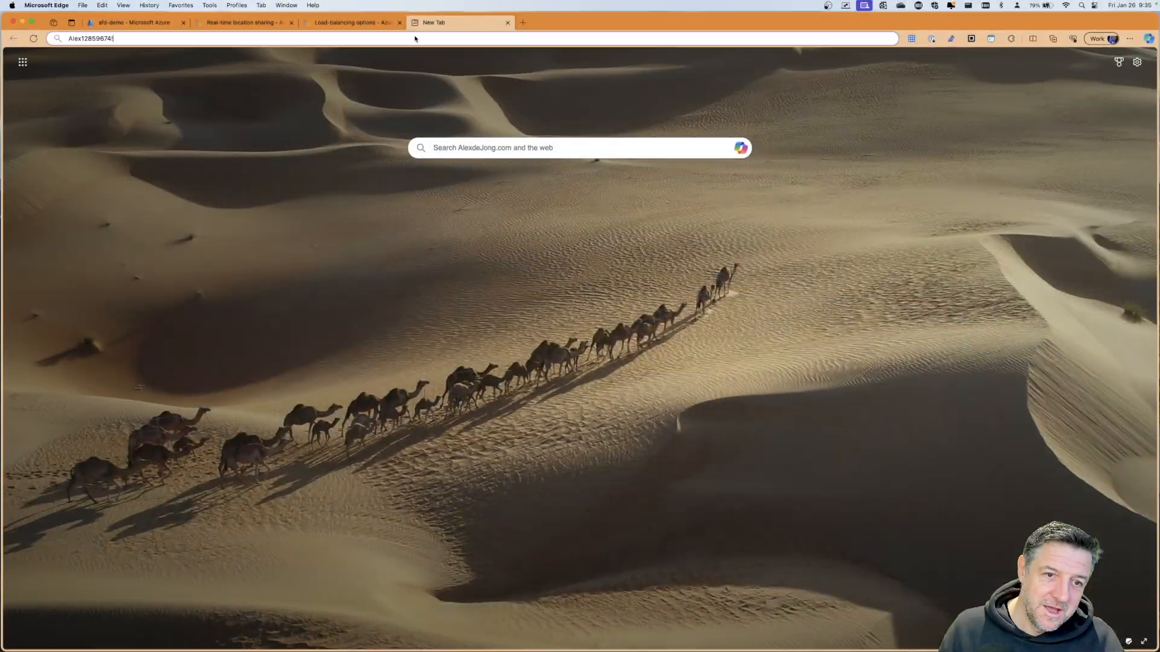
click(345, 254)
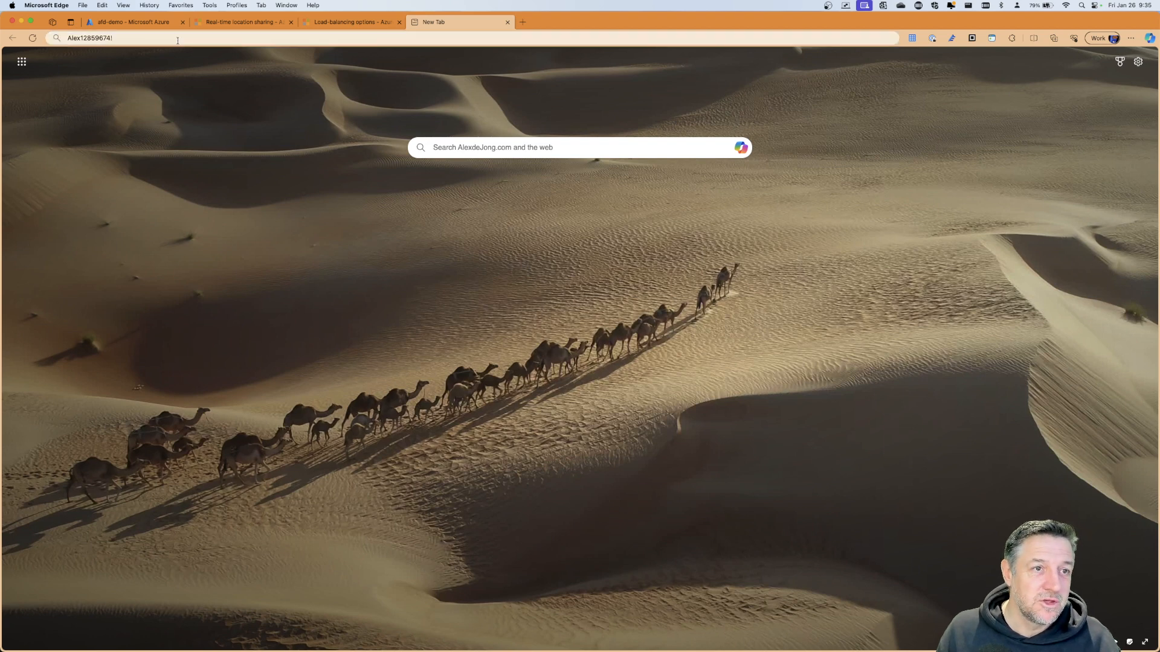
Step: Back in Azure, copy the afd-demo Endpoint hostname from Overview and return to the new tab
click(139, 23)
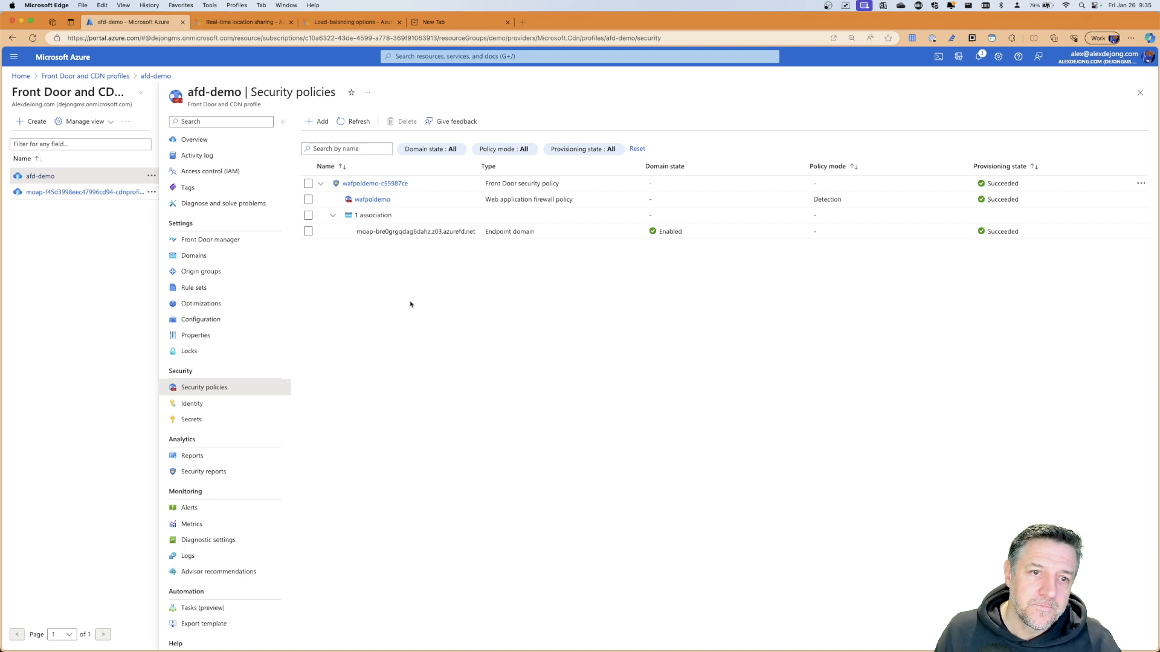
click(195, 140)
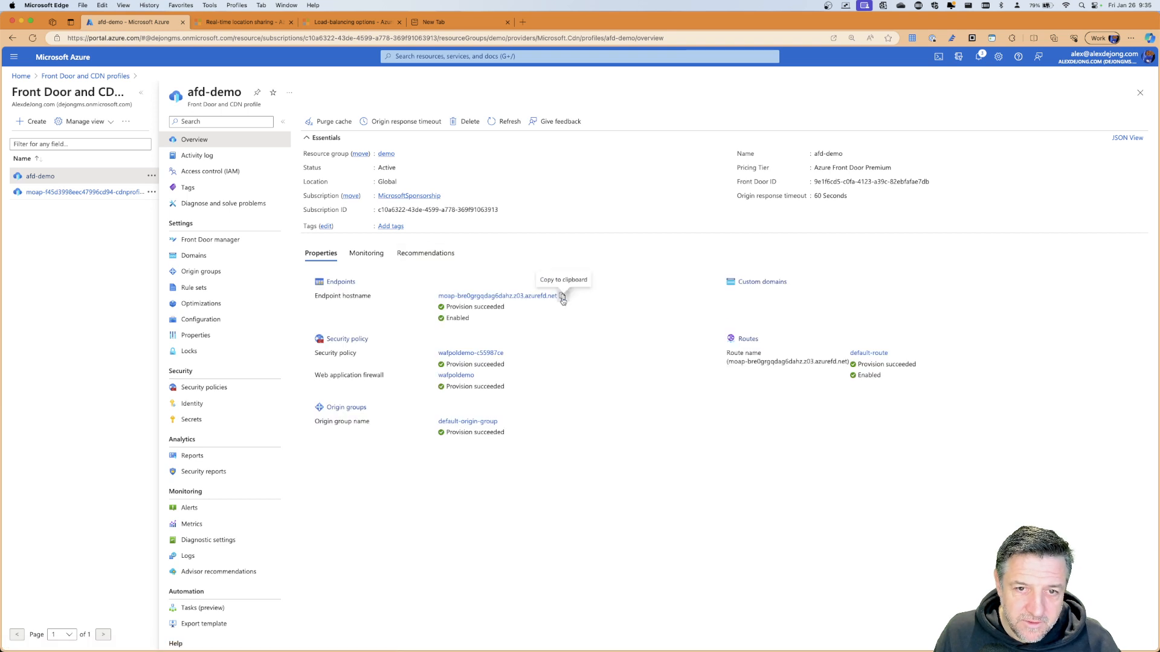
click(561, 298)
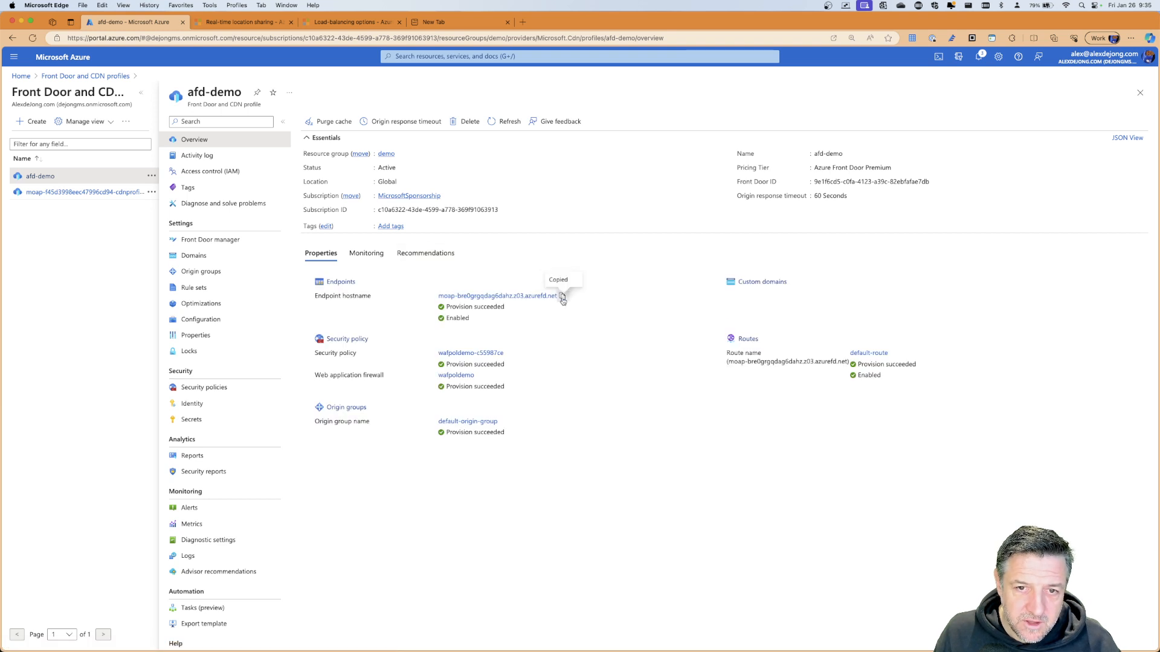
click(482, 22)
Step: Load the MOAP site at the pasted azurefd.net hostname, then switch to the whiteboard diagram space
click(316, 37)
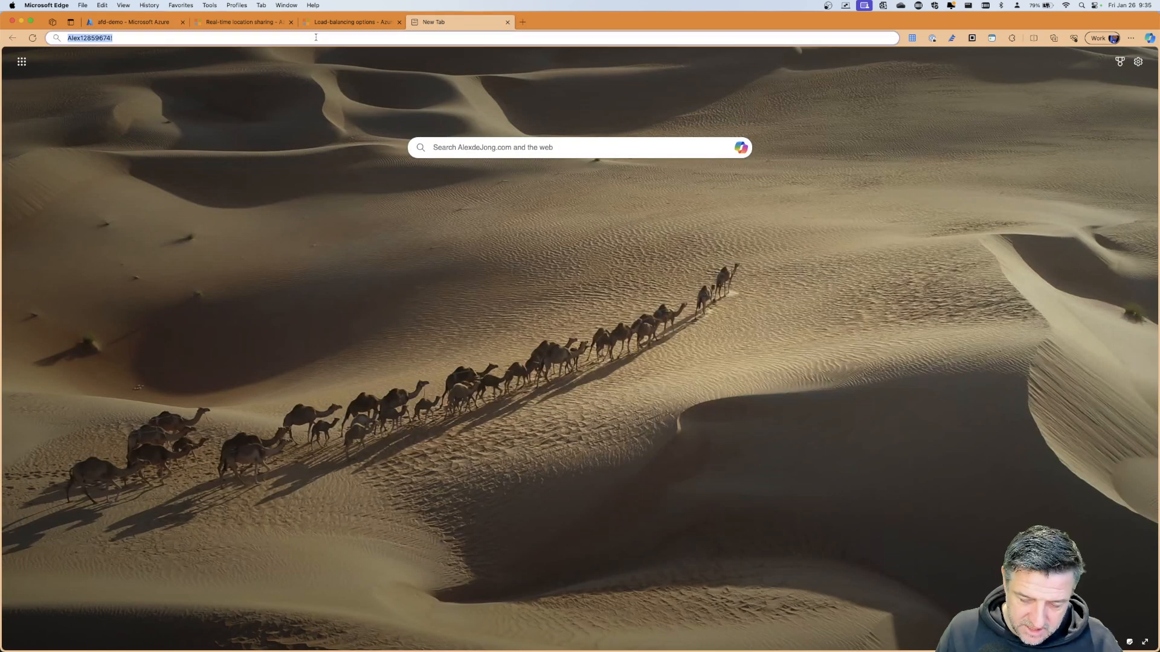
key(BackSpace)
key(super+v)
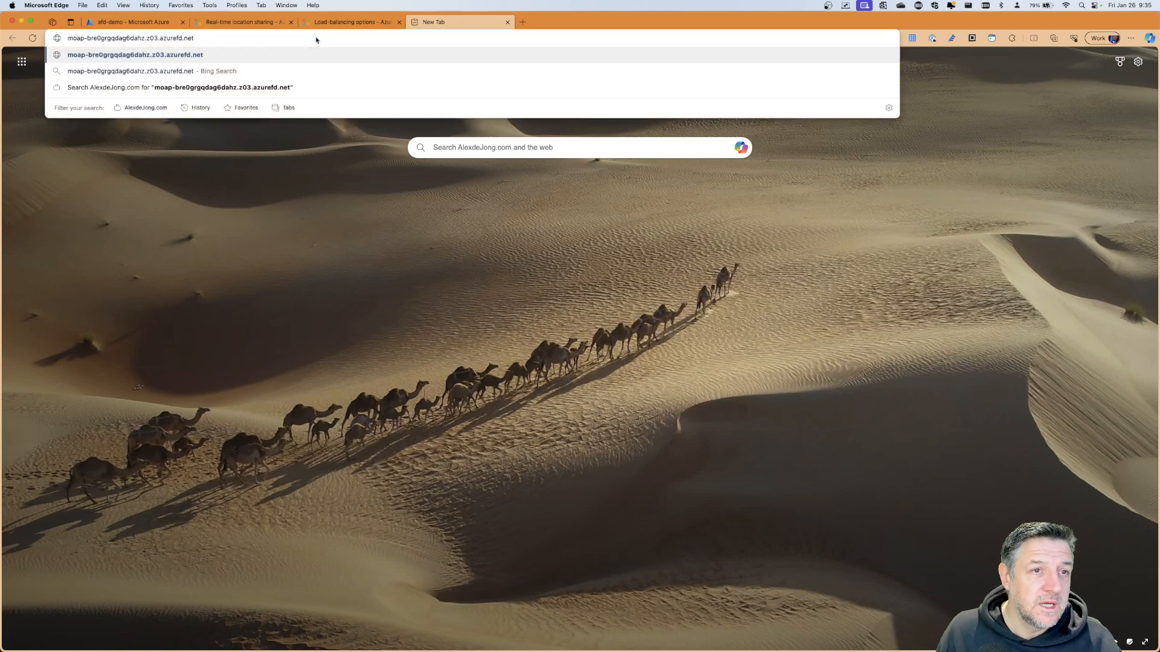
key(Return)
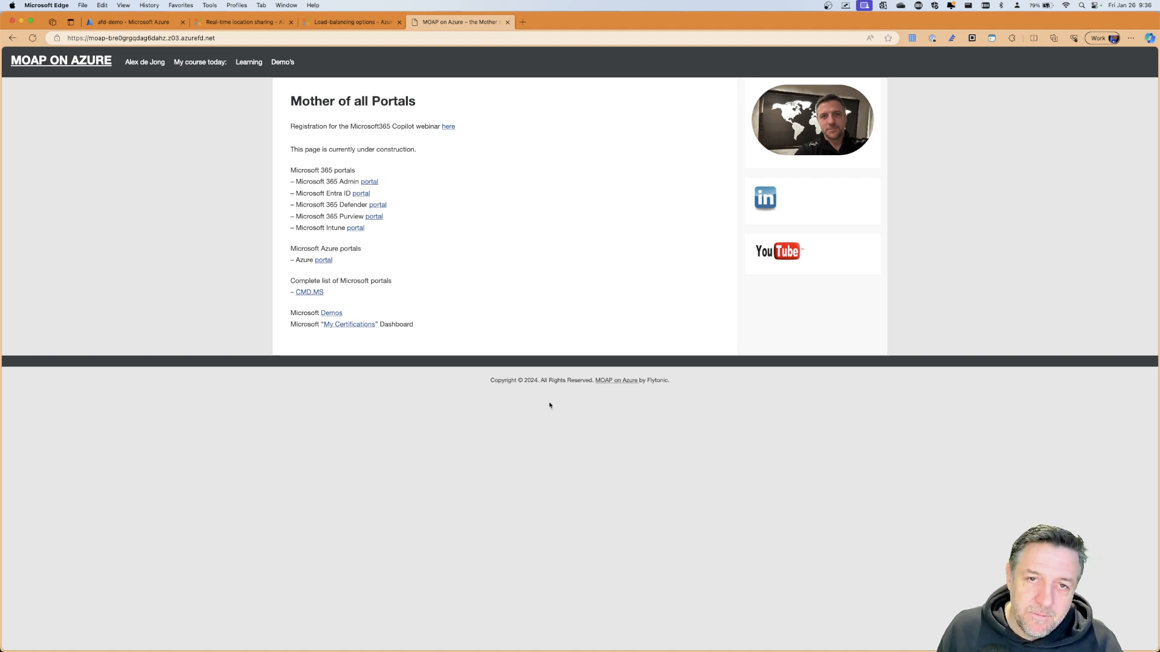
key(ctrl+Up)
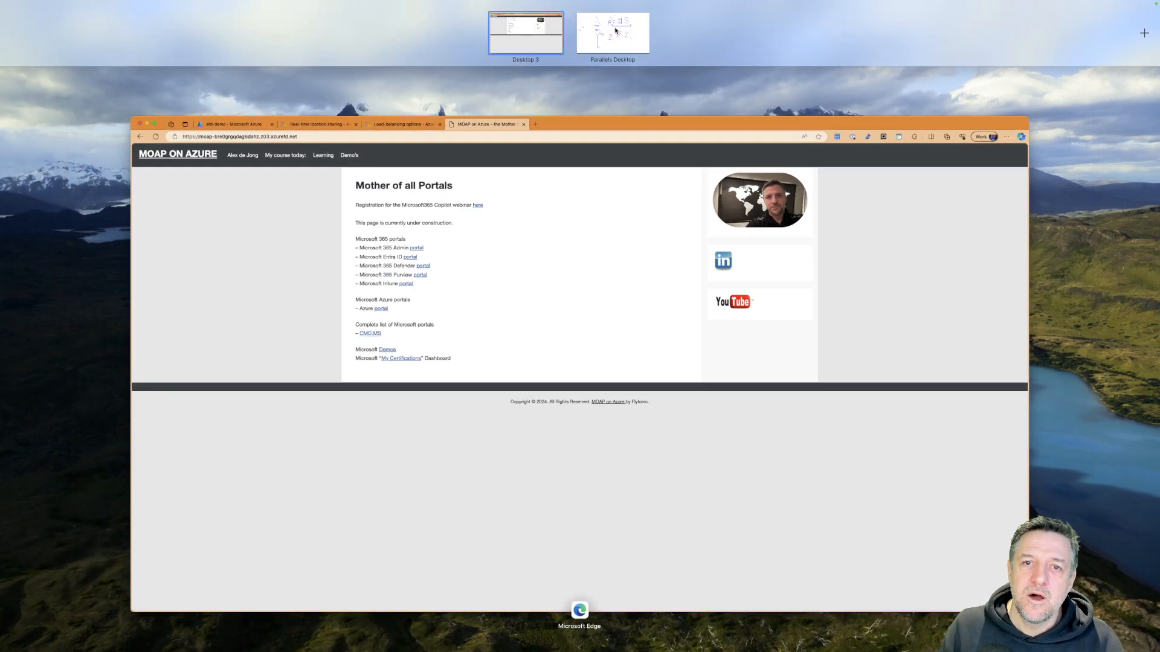
click(615, 30)
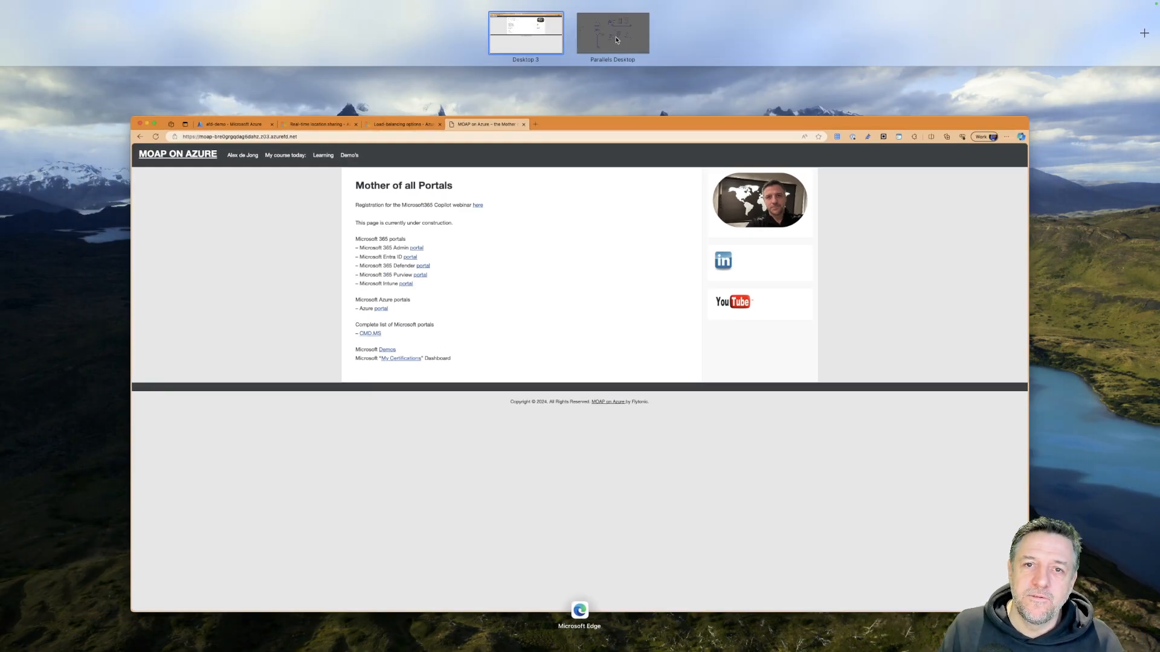